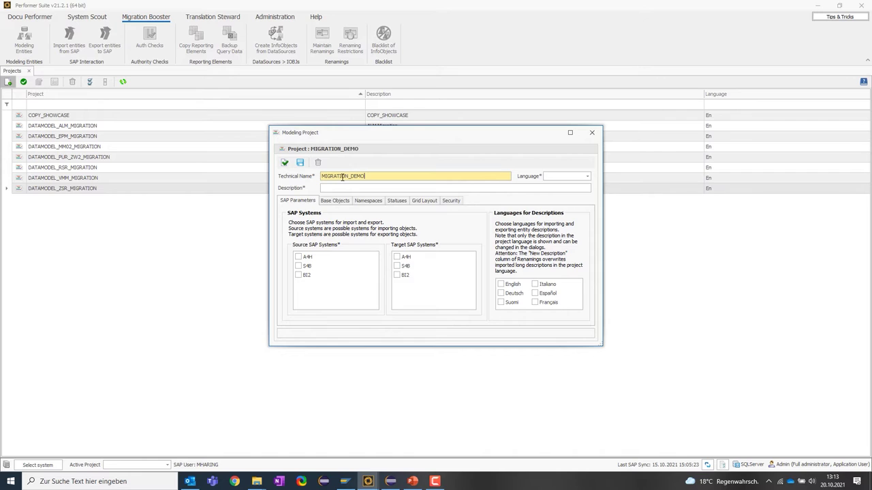
# Step: Copy the technical name MIGRATION_DEMO into the project's description
pyautogui.doubleClick(360, 176)
pyautogui.hotkey('ctrl', 'c')
pyautogui.click(330, 188)
pyautogui.hotkey('ctrl', 'v')
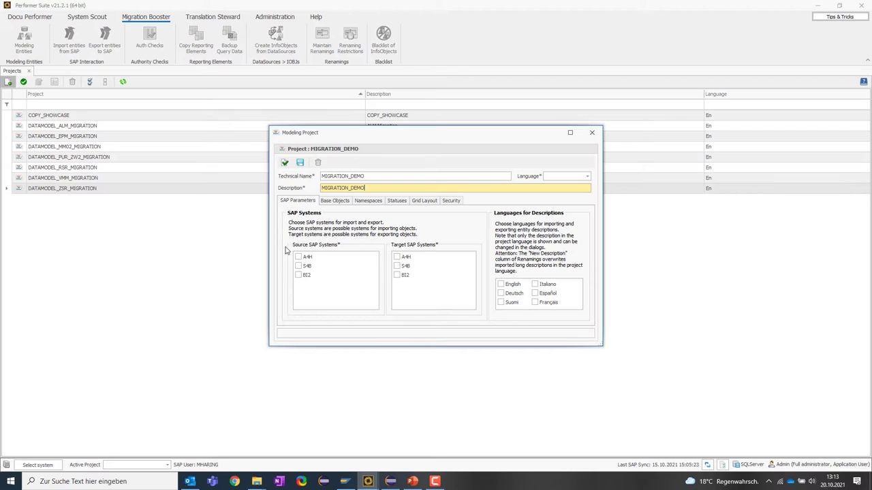
# Step: Choose BI2 as the source SAP system and A4H as the target SAP system
pyautogui.click(299, 275)
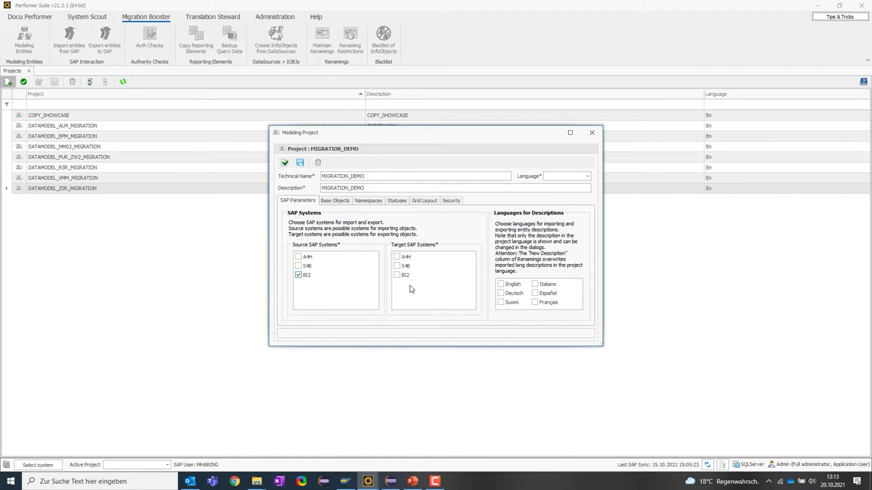
pyautogui.click(397, 257)
pyautogui.click(299, 258)
pyautogui.click(299, 258)
pyautogui.click(403, 275)
pyautogui.click(396, 257)
# Step: Set the project language to English and add Deutsch to the languages for descriptions
pyautogui.click(579, 177)
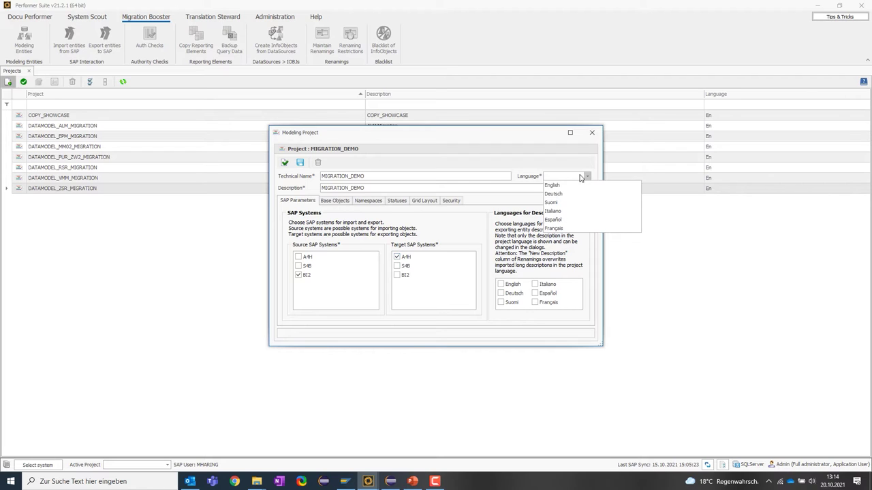
pyautogui.click(557, 187)
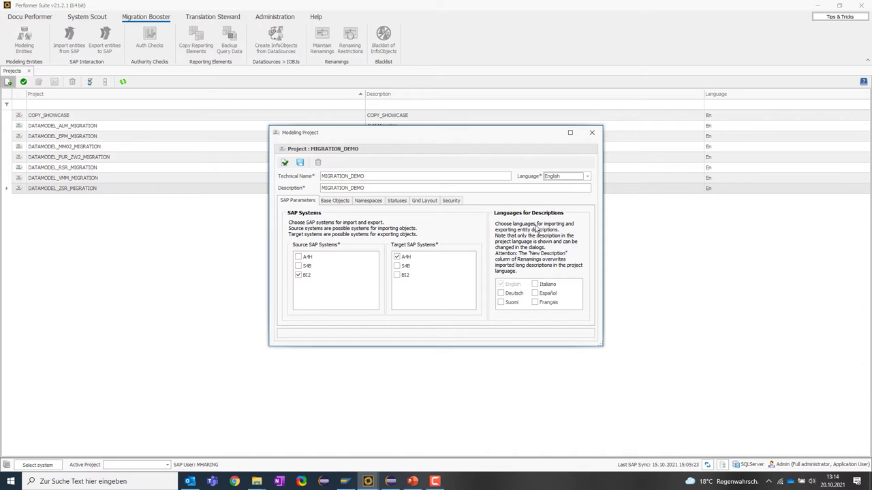
pyautogui.click(509, 294)
# Step: Load the project's base objects from SAP system BI2 using the standard load
pyautogui.click(339, 202)
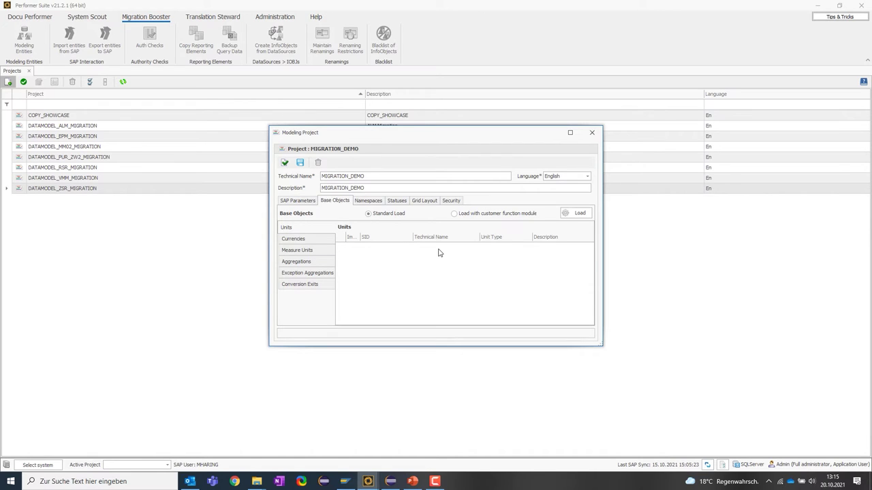
pyautogui.click(581, 213)
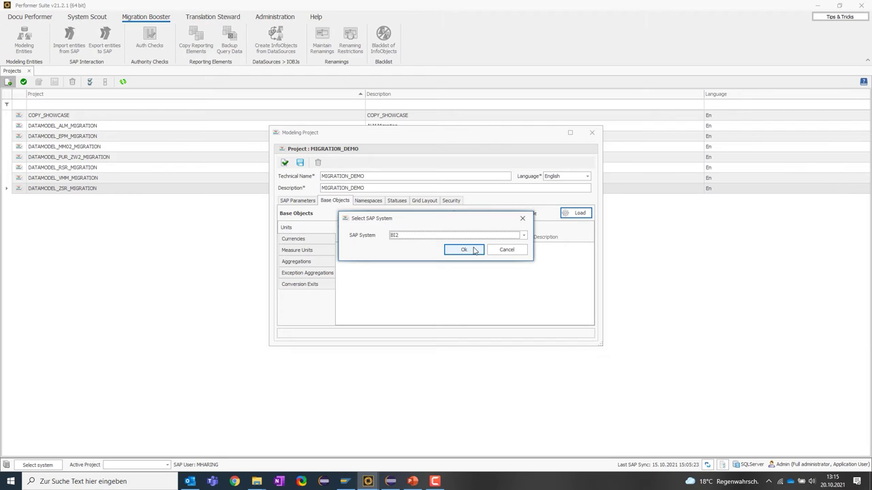
pyautogui.click(475, 250)
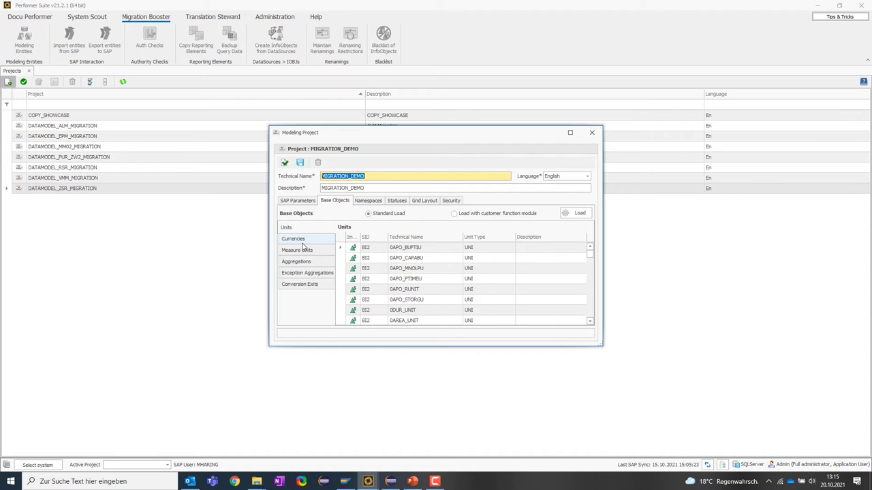
# Step: Save the new modeling project and set it as the active project
pyautogui.click(300, 163)
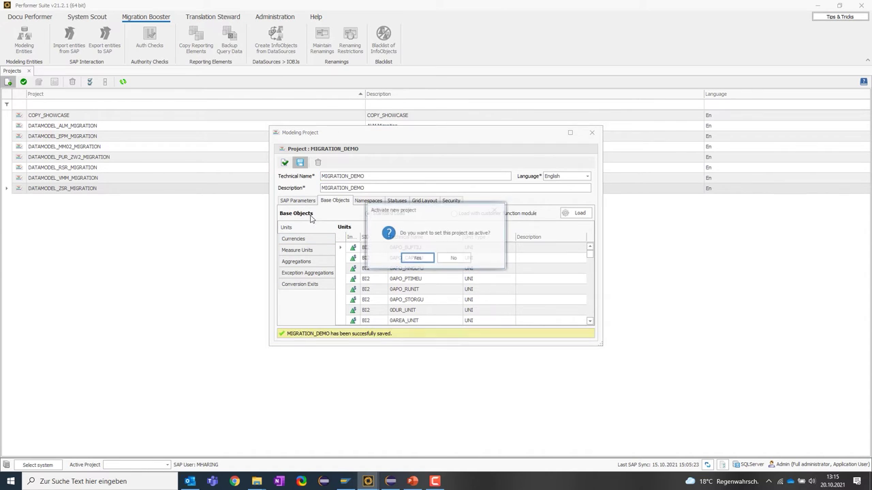
pyautogui.click(416, 258)
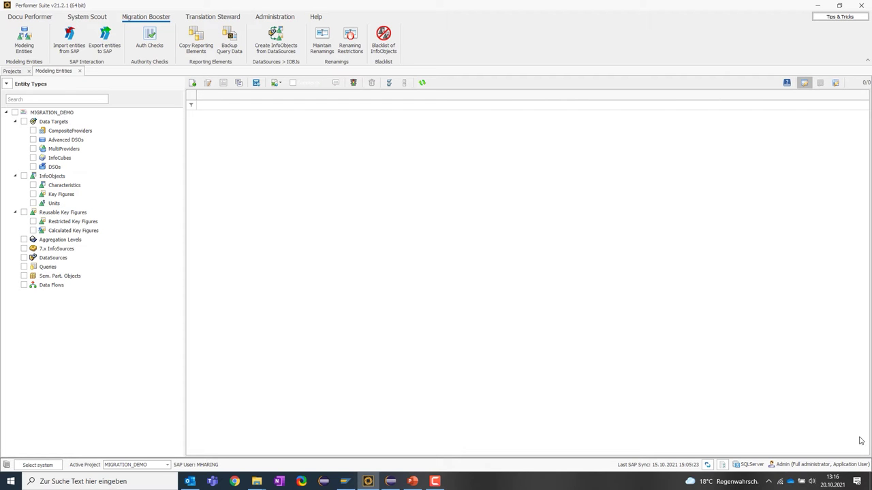
# Step: Open the desktop workbook ModelingRenamings_for_TestScenario in Excel and examine the object types in its Original Type column
pyautogui.press('super+d')
pyautogui.doubleClick(405, 206)
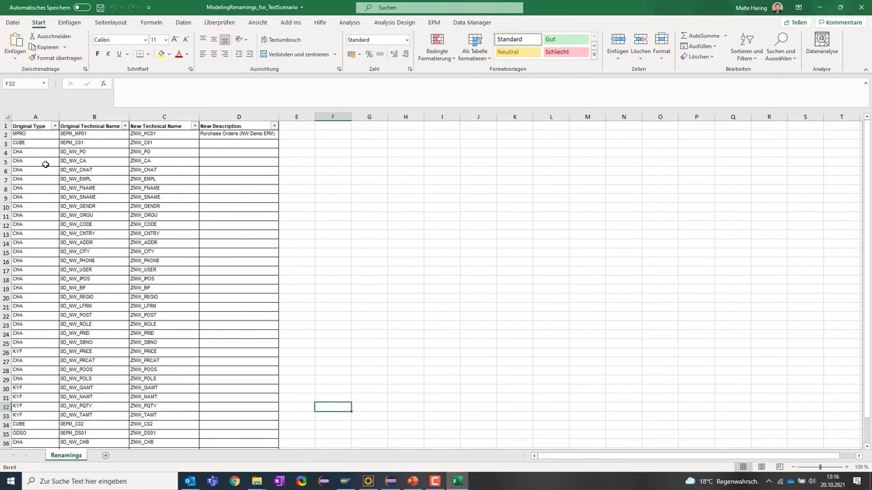
pyautogui.click(37, 117)
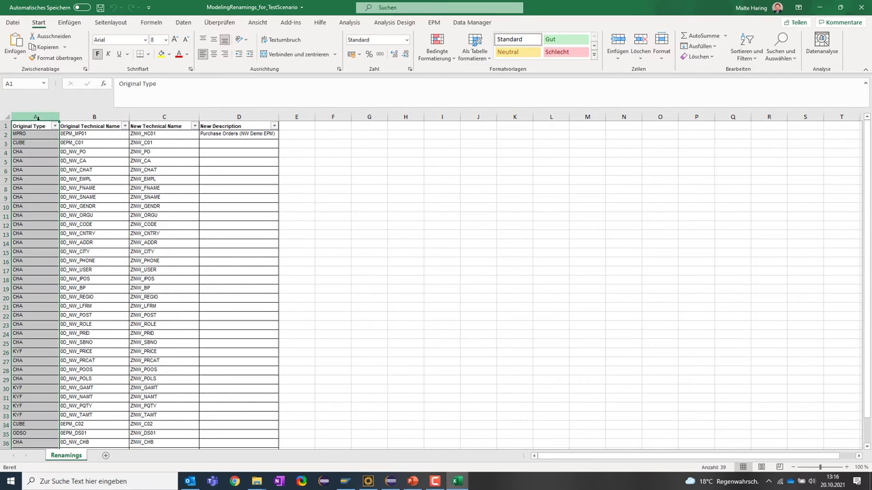
pyautogui.click(24, 134)
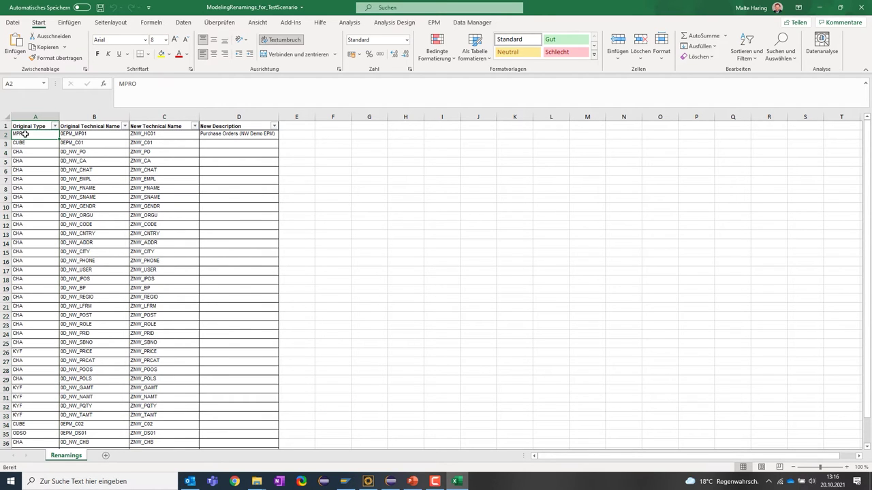
pyautogui.moveTo(38, 135); pyautogui.dragTo(38, 215)
pyautogui.click(34, 180)
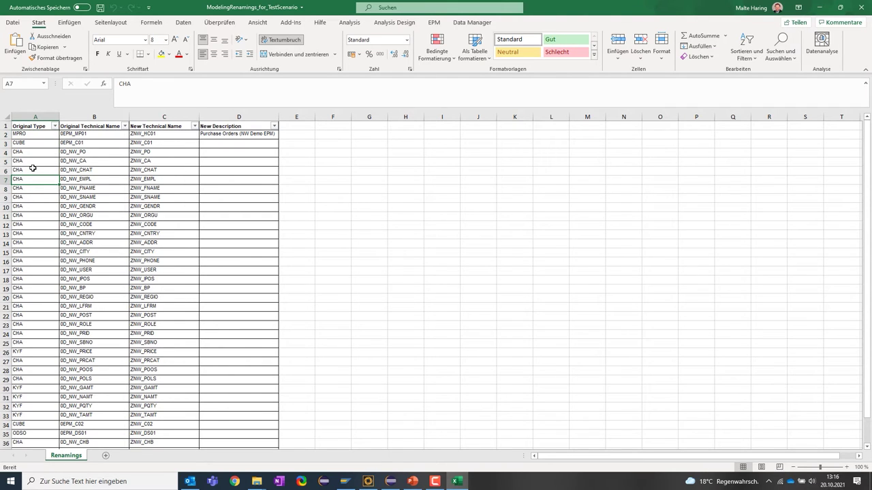
pyautogui.click(31, 134)
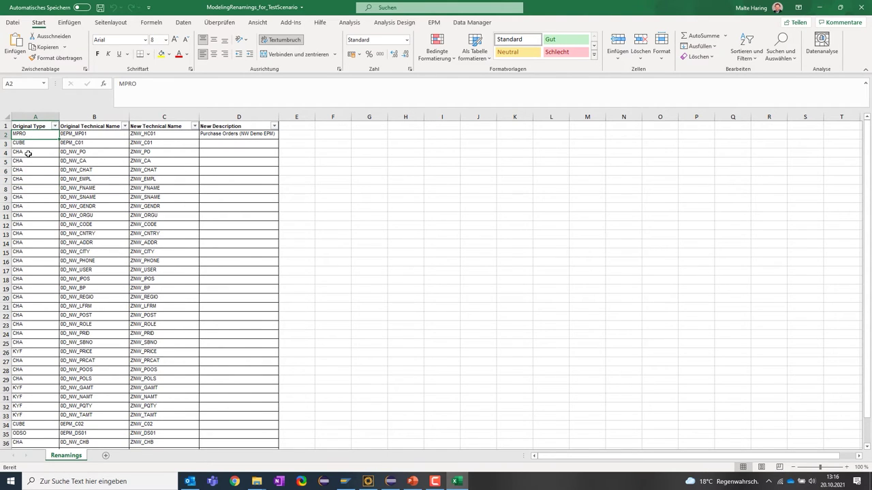
pyautogui.click(26, 143)
pyautogui.click(27, 156)
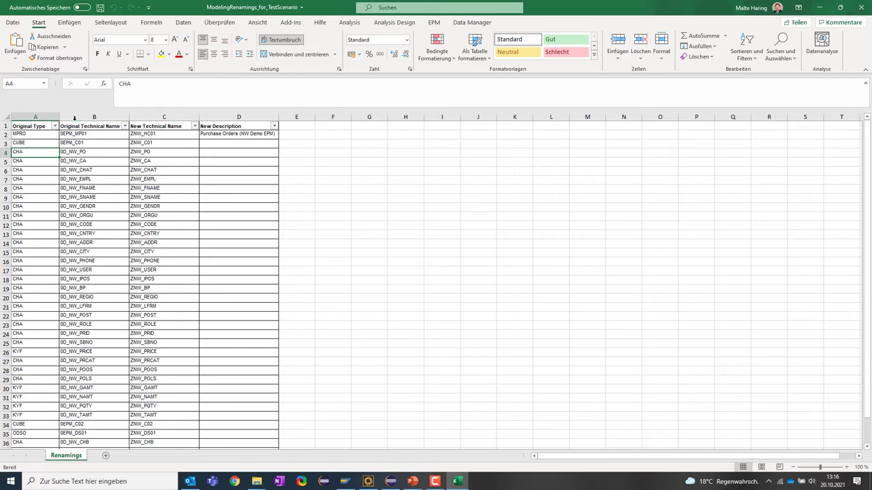
# Step: Examine the original technical names, the new technical names and the new description in the renamings sheet
pyautogui.click(73, 121)
pyautogui.click(75, 134)
pyautogui.press('Down')
pyautogui.press('Down')
pyautogui.press('Up')
pyautogui.press('Up')
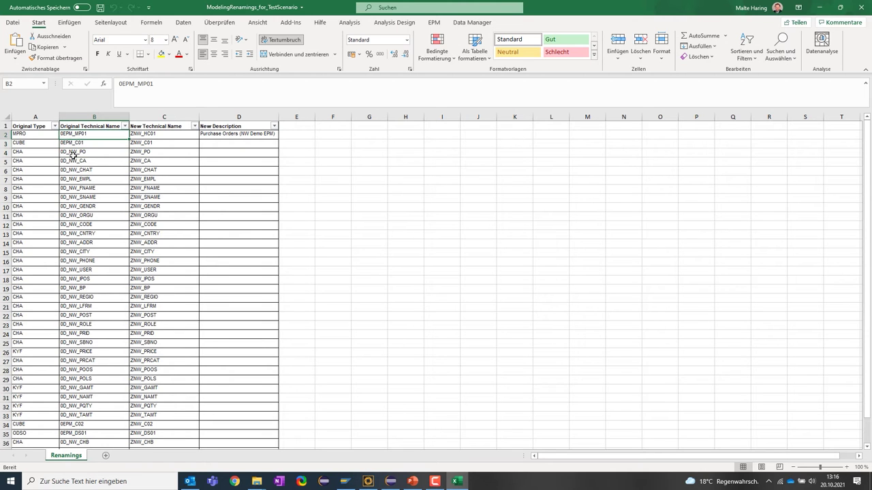
pyautogui.click(153, 117)
pyautogui.click(151, 134)
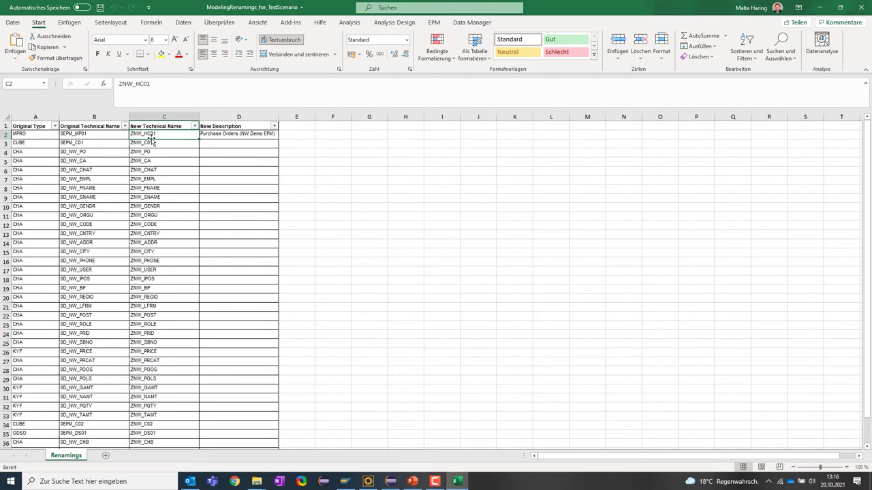
pyautogui.click(149, 144)
pyautogui.click(147, 171)
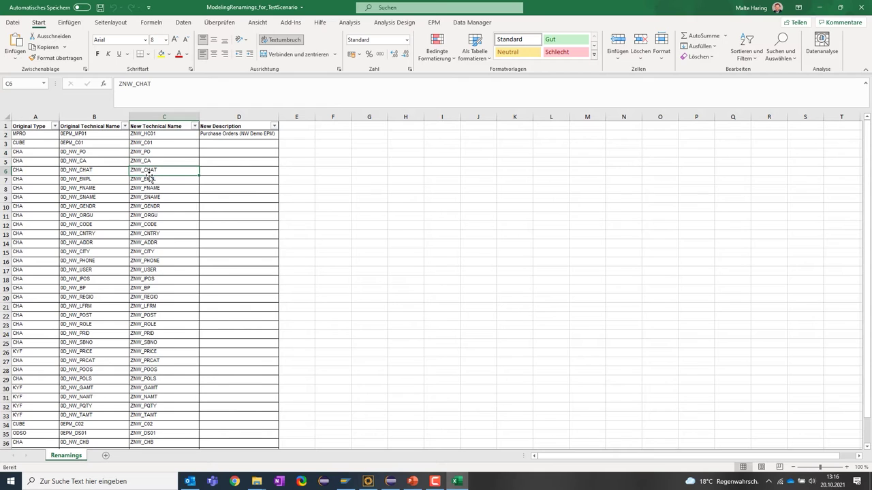
pyautogui.click(147, 162)
pyautogui.click(229, 133)
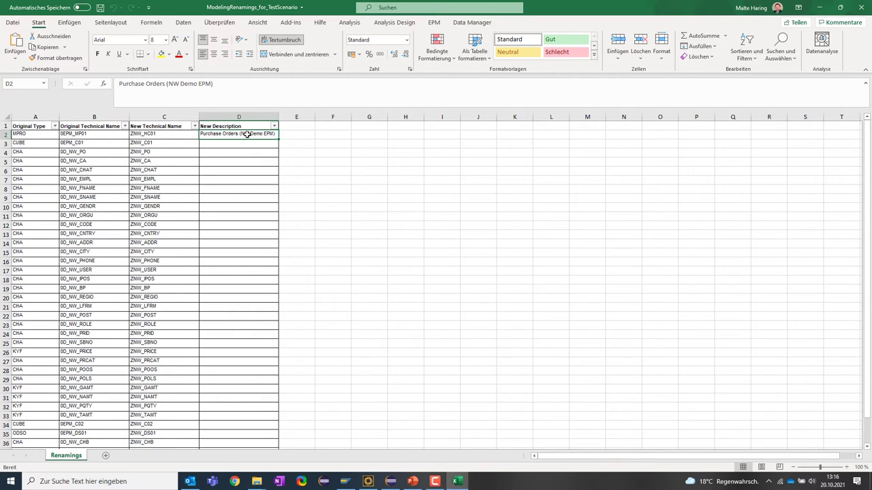
# Step: Look through the full renamings list, compare the 0D_NW_FNAME row's original and new names, and leave the workbook
pyautogui.scroll(-3, 89, 191)
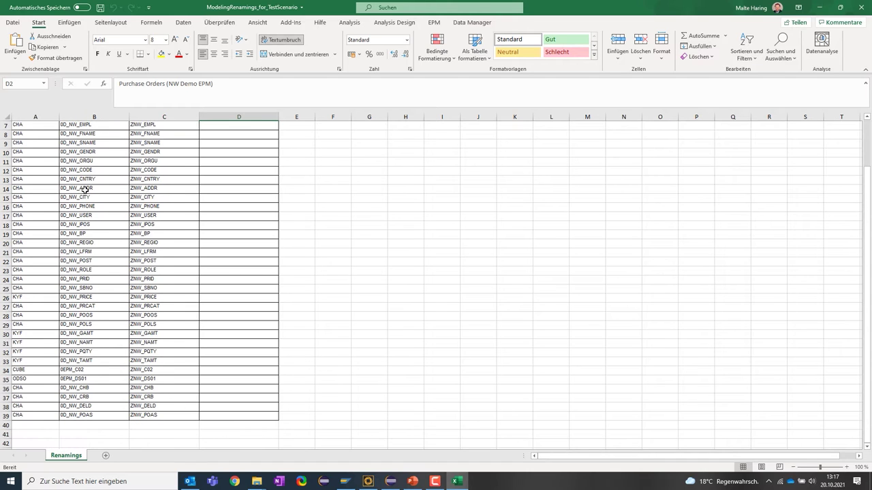
pyautogui.scroll(3, 89, 235)
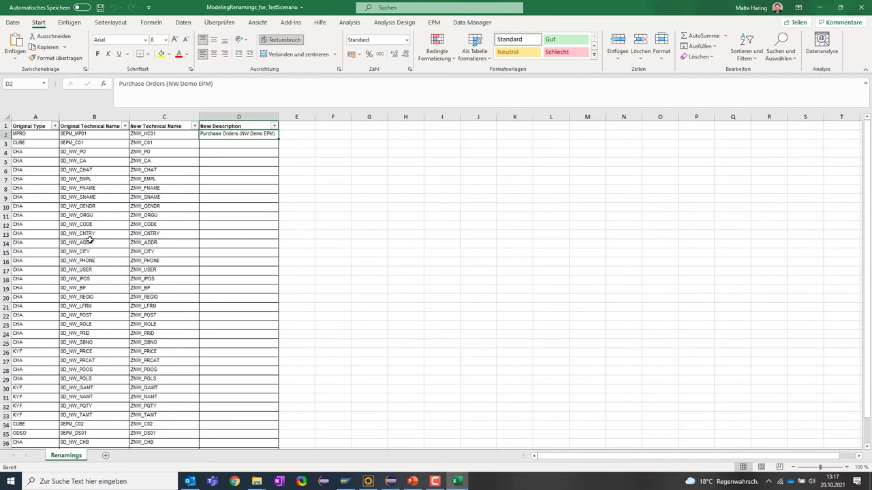
pyautogui.click(74, 181)
pyautogui.click(94, 190)
pyautogui.click(144, 189)
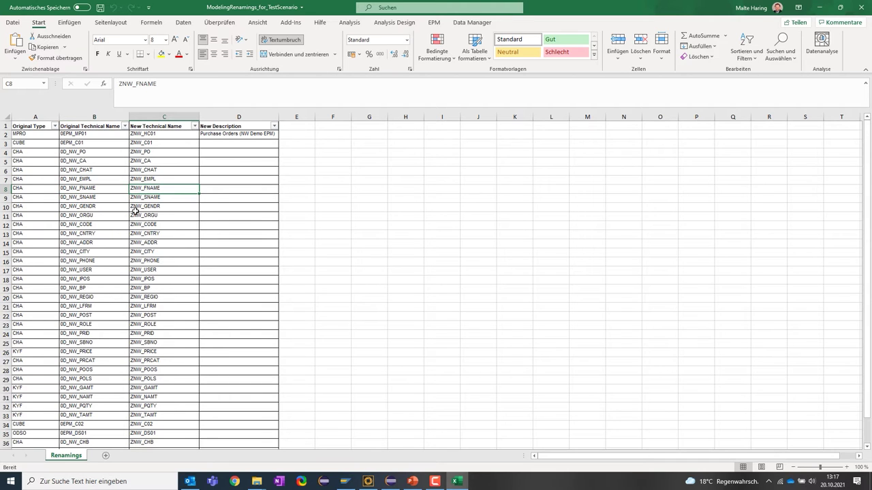
pyautogui.click(821, 54)
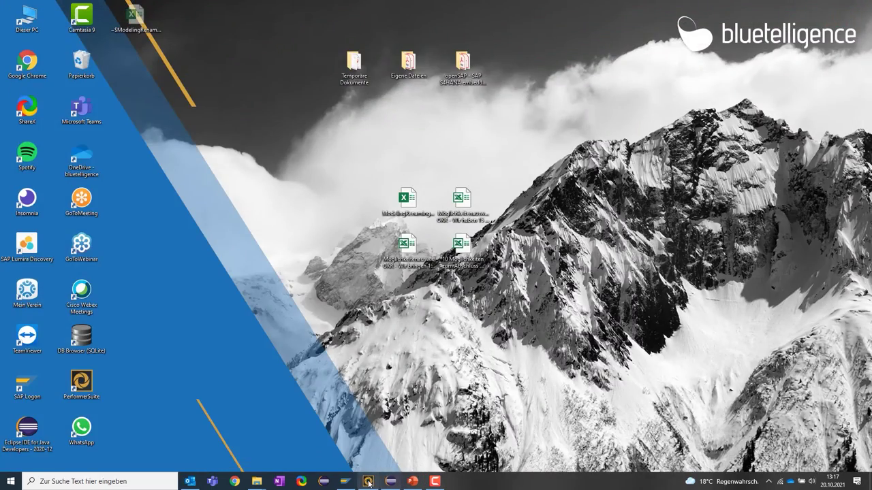
# Step: Switch back to Performer Suite and upload the renamings from the Excel file ModelingRenamings_for_TestScenario
pyautogui.click(367, 481)
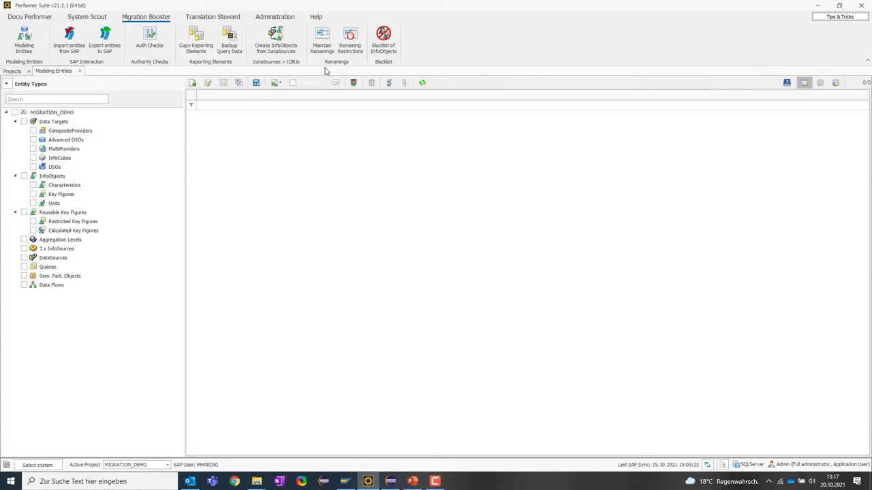
pyautogui.click(331, 34)
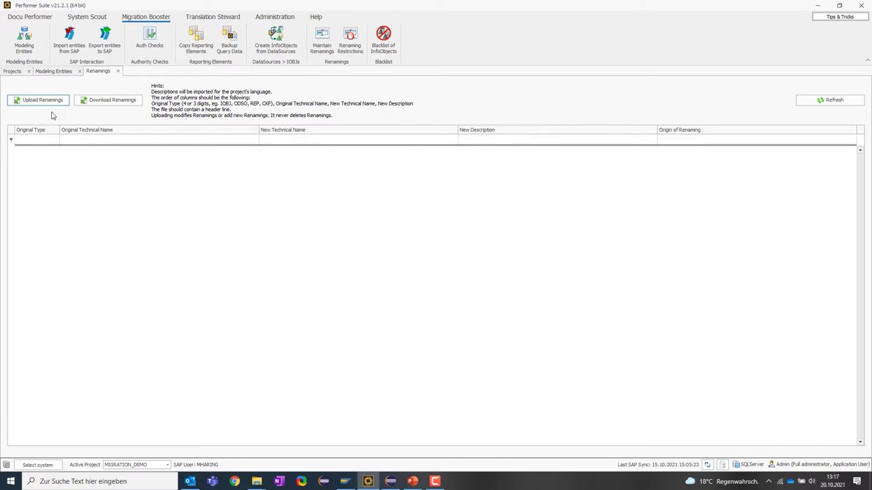
pyautogui.click(42, 101)
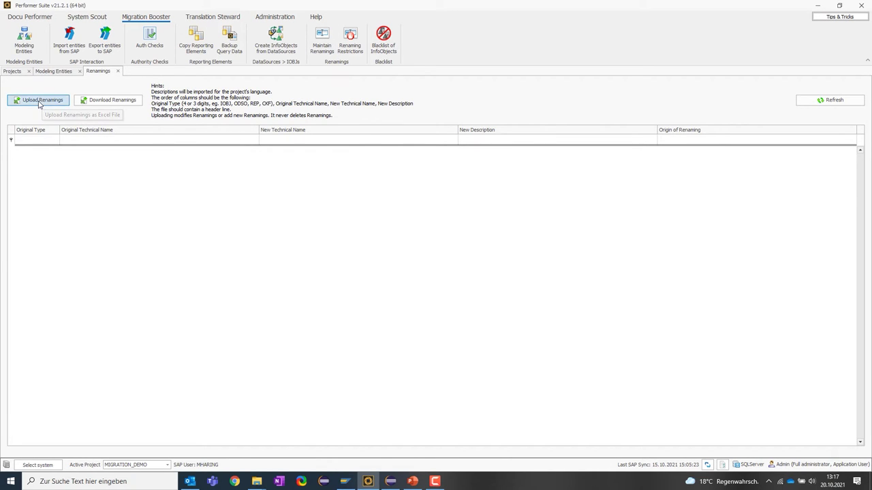
pyautogui.click(197, 77)
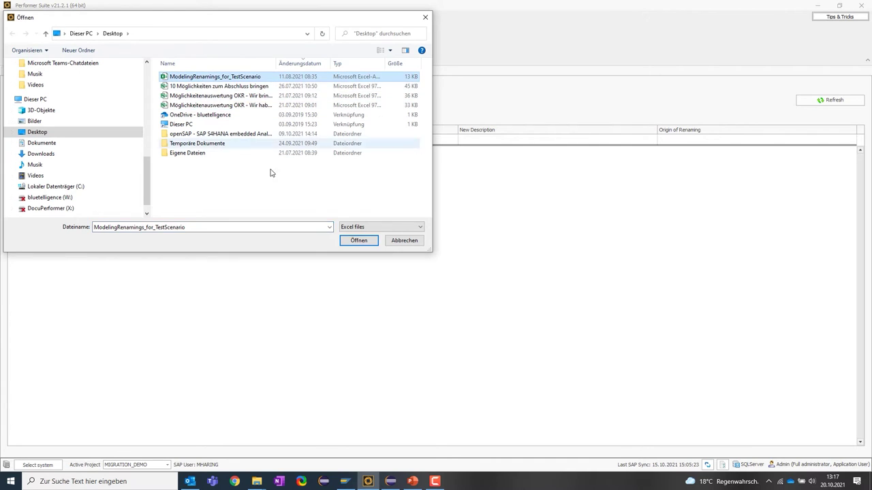
pyautogui.click(358, 240)
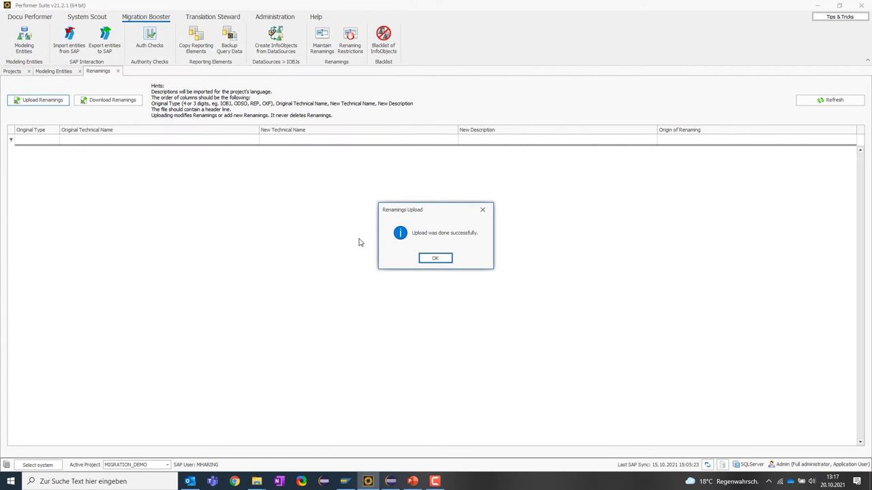
pyautogui.click(430, 258)
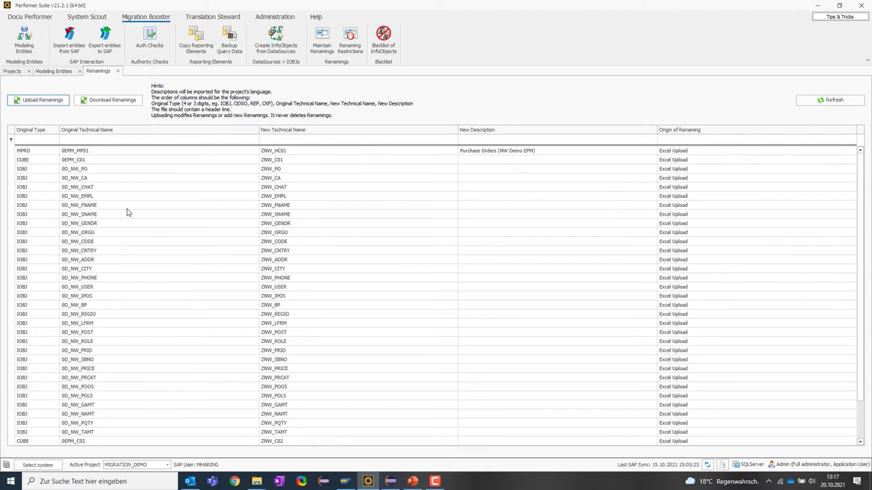
# Step: Compare the original technical names of the uploaded InfoObjects with their new technical names in the renamings list
pyautogui.click(128, 205)
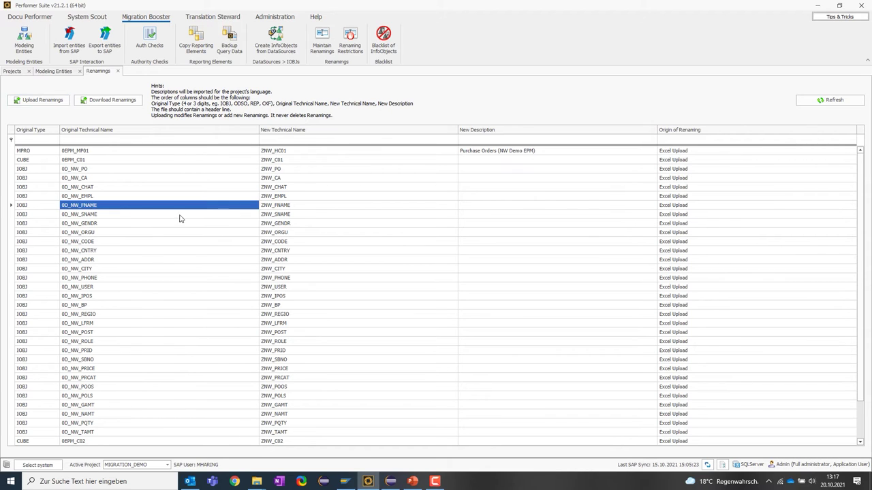
pyautogui.click(278, 206)
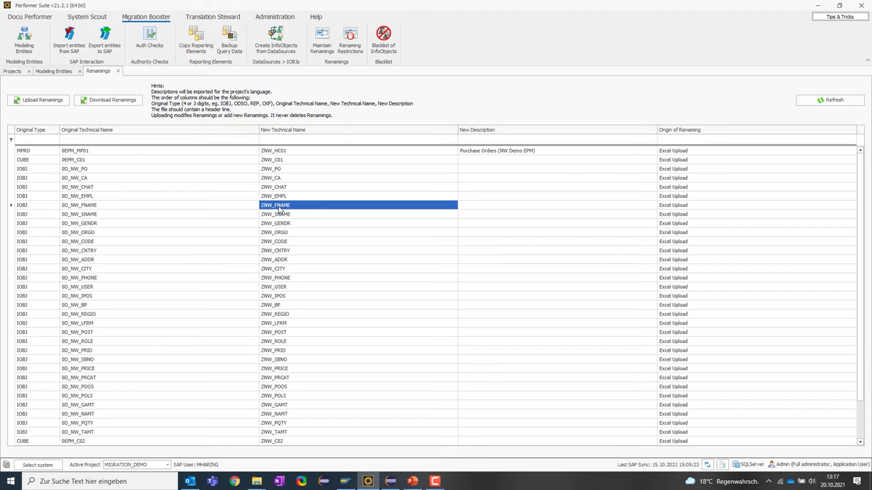
pyautogui.click(216, 224)
pyautogui.click(301, 225)
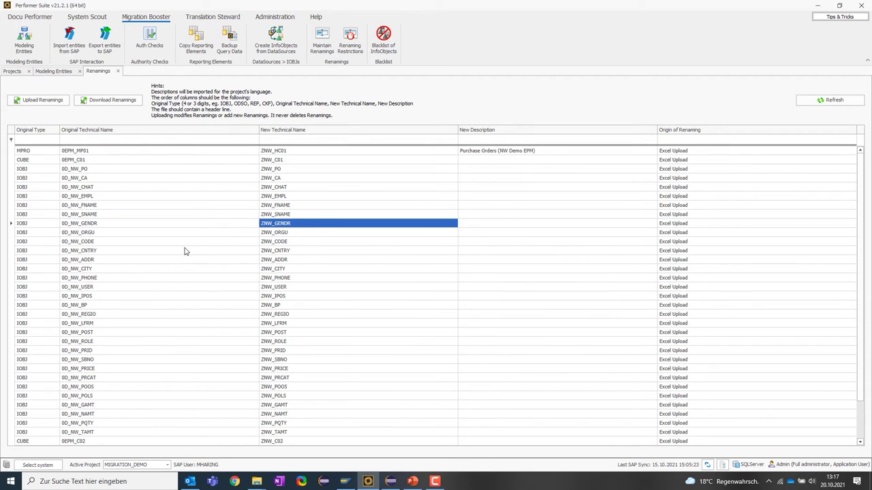
pyautogui.click(185, 249)
pyautogui.click(294, 243)
pyautogui.click(172, 251)
pyautogui.click(297, 260)
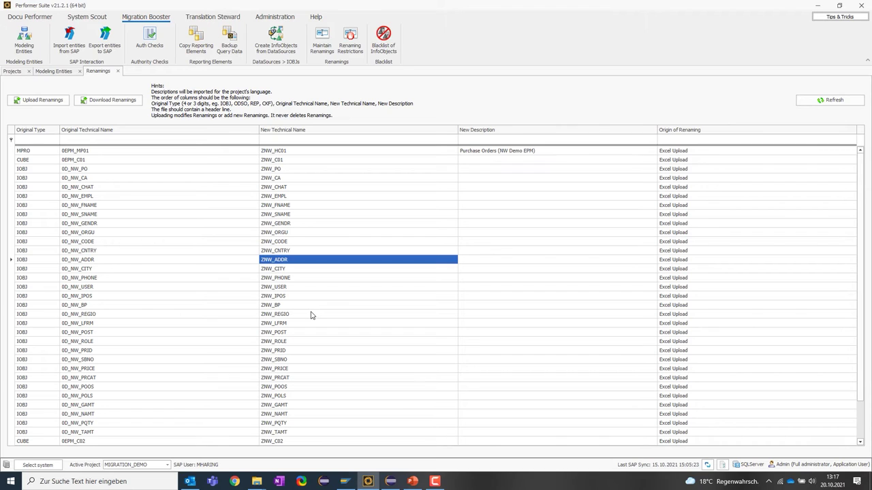
pyautogui.click(190, 306)
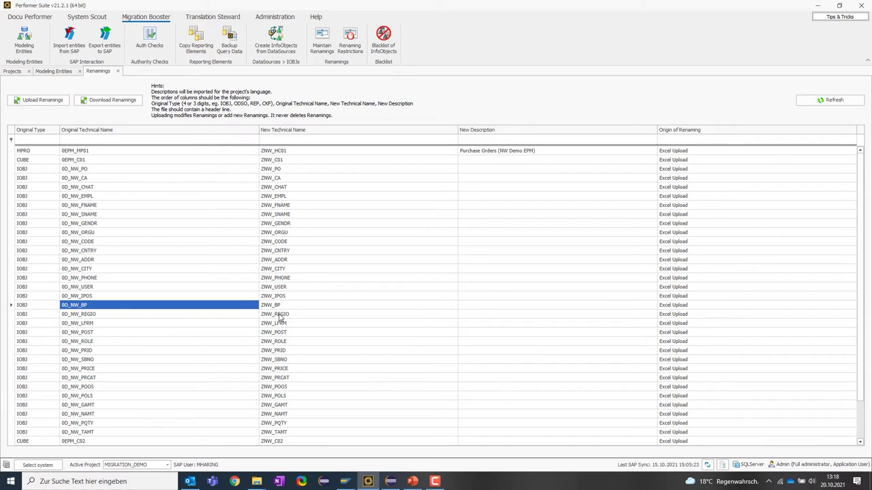
pyautogui.keyDown('ctrl'); pyautogui.click(109, 251); pyautogui.keyUp('ctrl')
pyautogui.keyDown('ctrl'); pyautogui.click(111, 259); pyautogui.keyUp('ctrl')
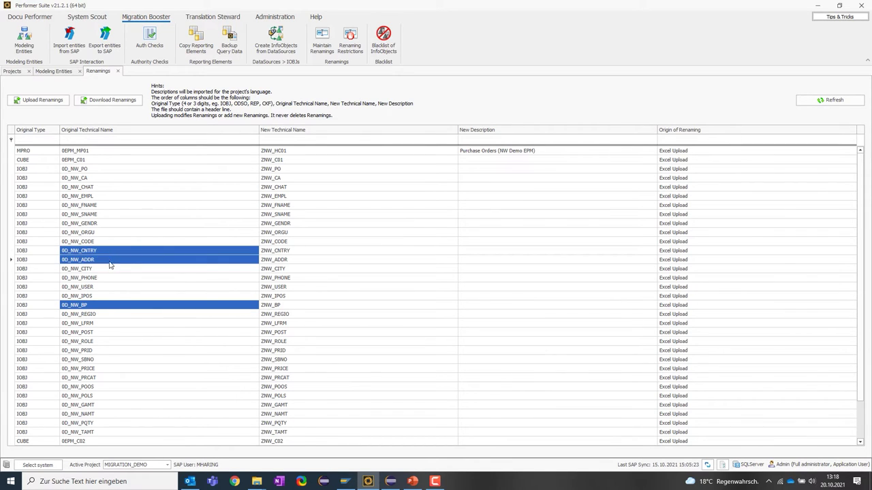
# Step: Compare the original and new technical names of the city, phone and address InfoObjects, and close the renamings list
pyautogui.click(114, 279)
pyautogui.keyDown('ctrl'); pyautogui.click(96, 269); pyautogui.keyUp('ctrl')
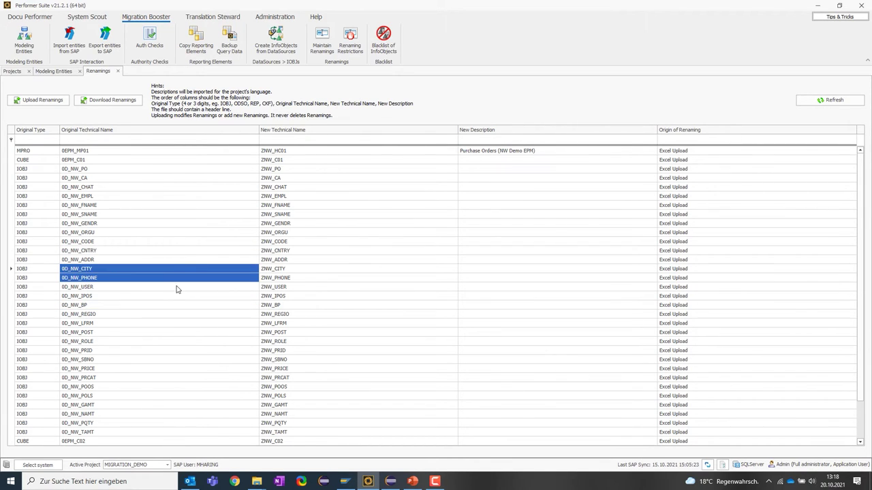
pyautogui.keyDown('ctrl'); pyautogui.click(273, 271); pyautogui.keyUp('ctrl')
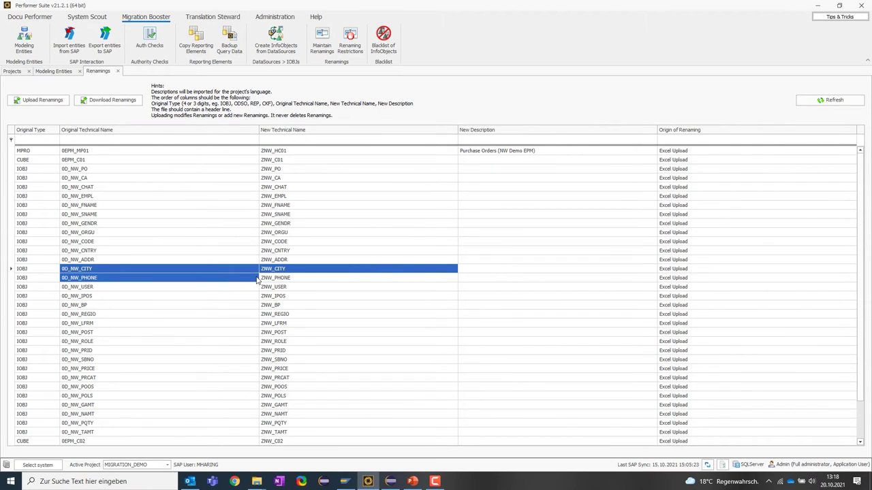
pyautogui.click(250, 259)
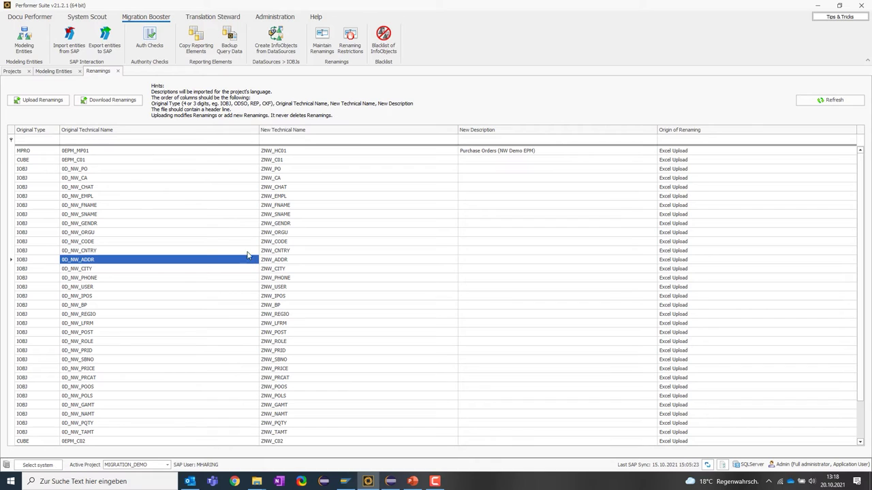
pyautogui.click(118, 73)
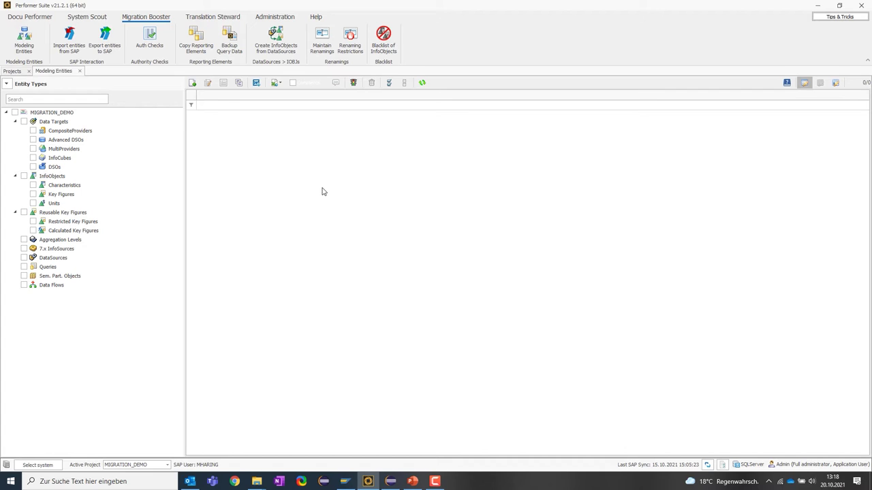
# Step: List the queries of system BI2 in System Scout and filter their technical names by 0EPM
pyautogui.click(91, 17)
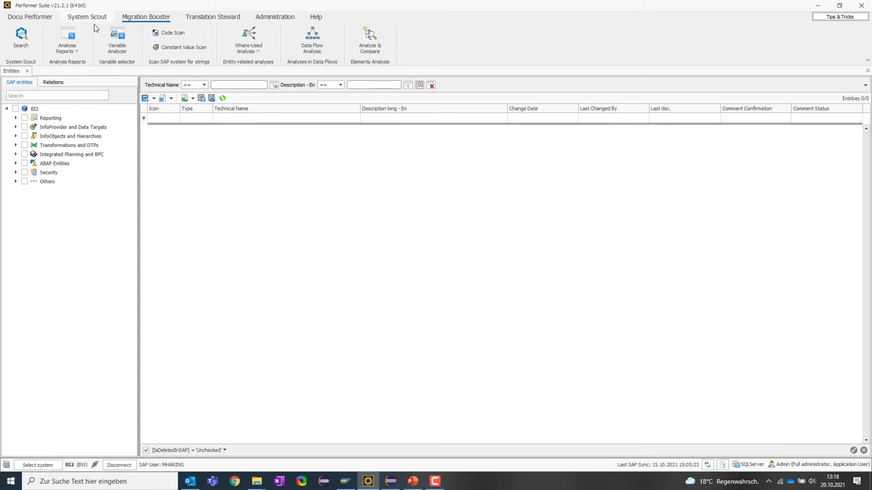
pyautogui.click(15, 118)
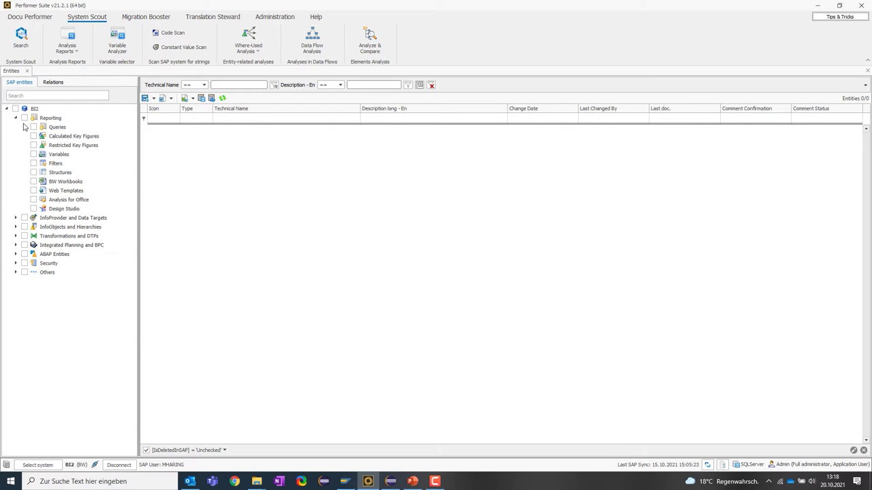
pyautogui.click(33, 128)
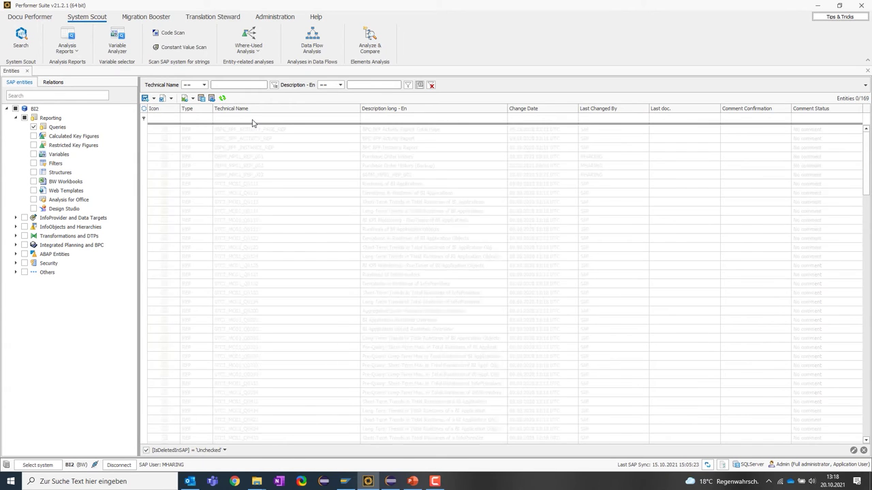
pyautogui.click(252, 120)
pyautogui.write('0EPM')
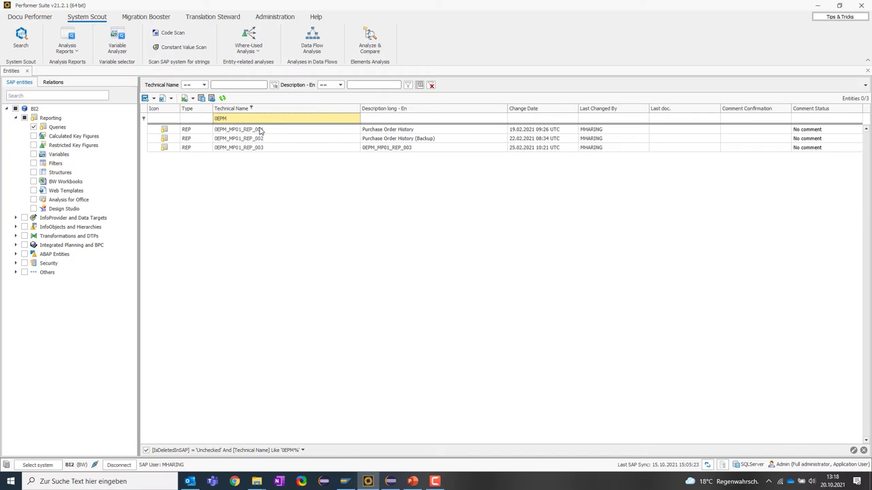
# Step: Display the data flow of the query 0EPM_MP01_REP_001
pyautogui.click(254, 131)
pyautogui.rightClick(299, 131)
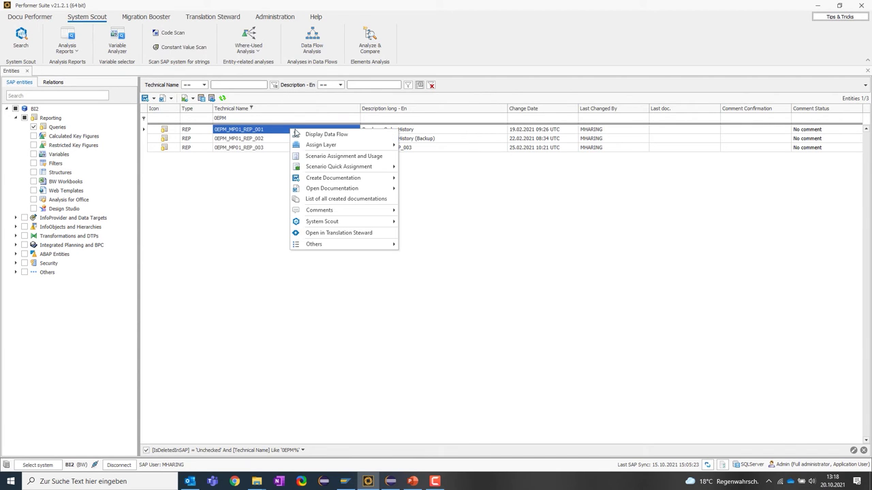
pyautogui.click(310, 134)
pyautogui.click(484, 302)
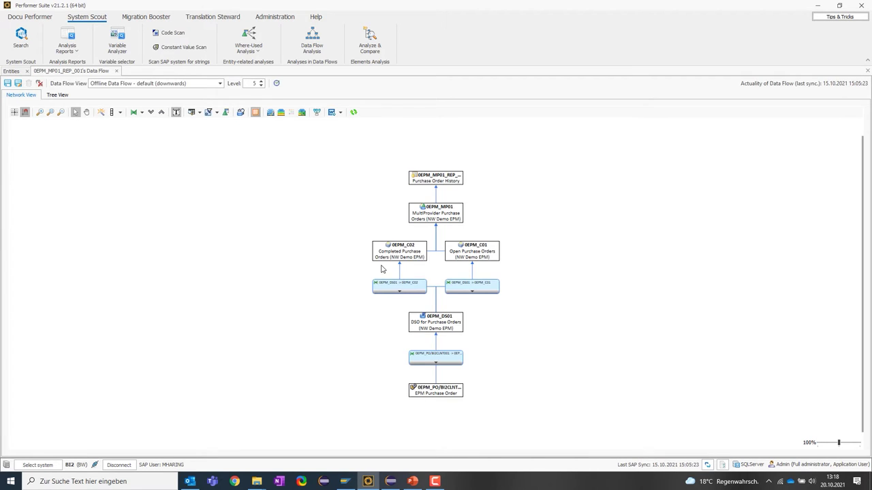
# Step: Trace the data flow paths through the MultiProvider 0EPM_MP01, the InfoCubes 0EPM_C02 and 0EPM_C01, and the DSO 0EPM_DS01
pyautogui.click(452, 214)
pyautogui.click(406, 254)
pyautogui.click(470, 256)
pyautogui.click(572, 281)
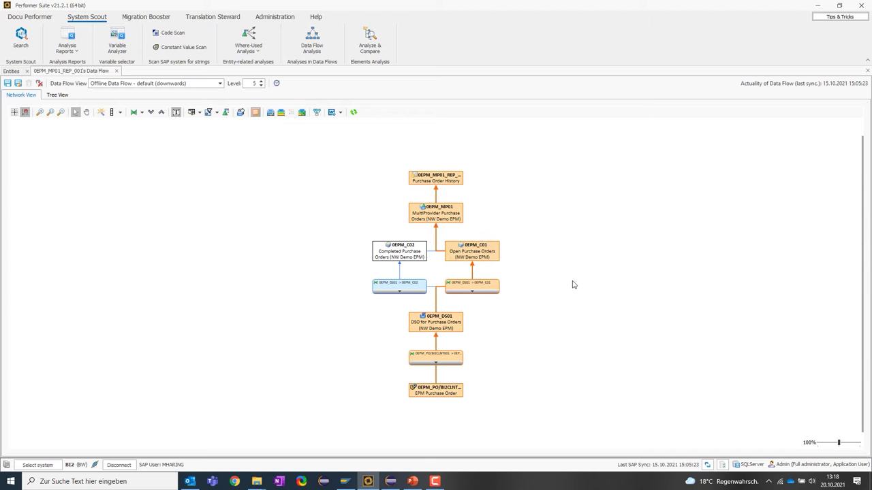
pyautogui.click(450, 323)
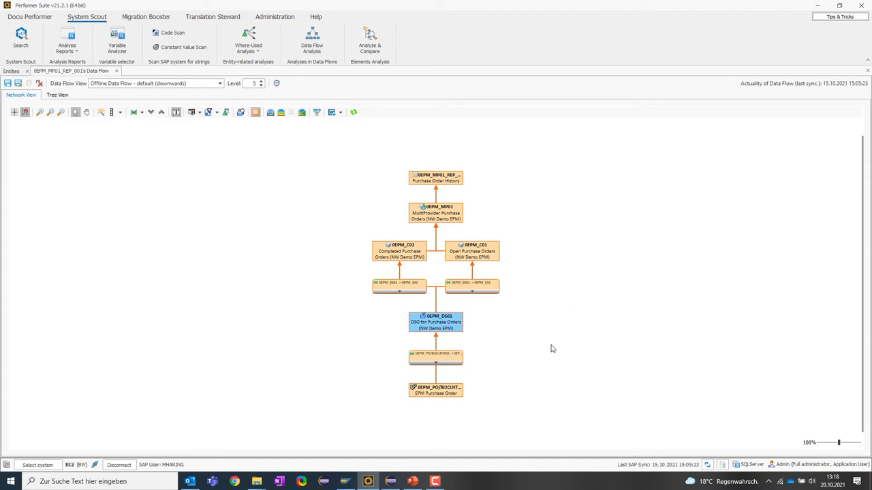
pyautogui.click(552, 349)
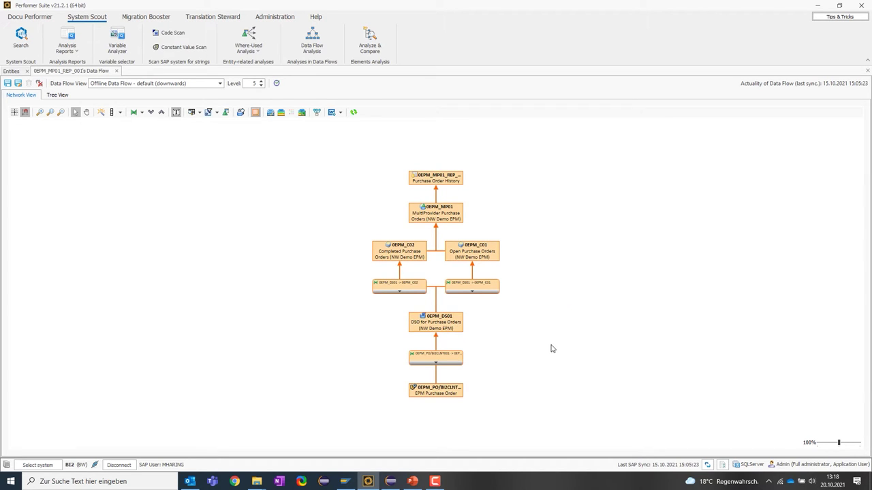
# Step: Collect all objects of the data flow for Migration Booster and assign them to the MIGRATION_DEMO project
pyautogui.moveTo(272, 157); pyautogui.dragTo(602, 413)
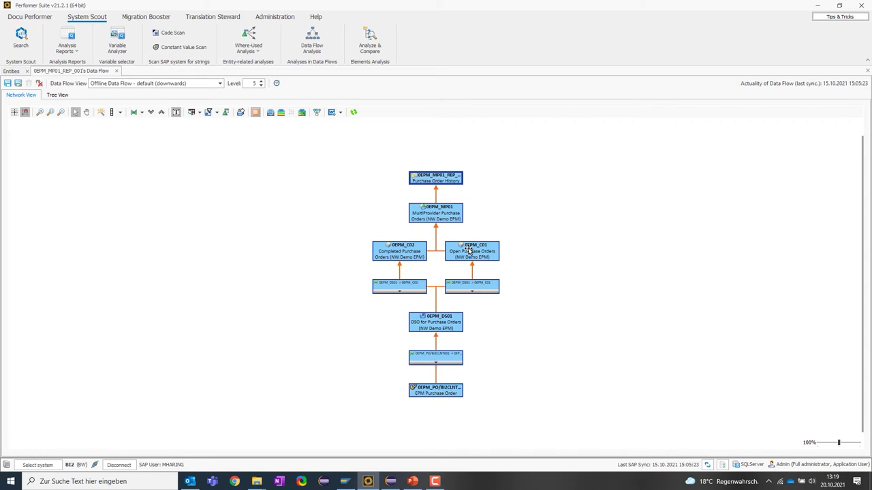
pyautogui.rightClick(468, 250)
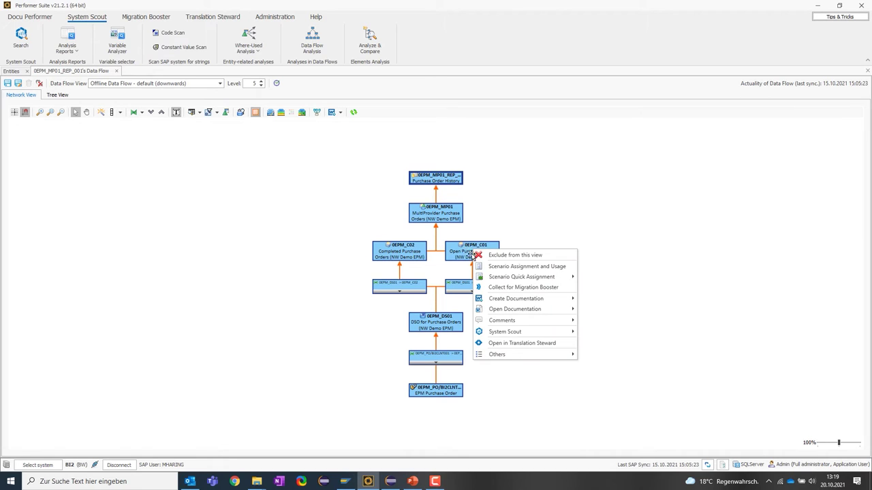
pyautogui.click(525, 287)
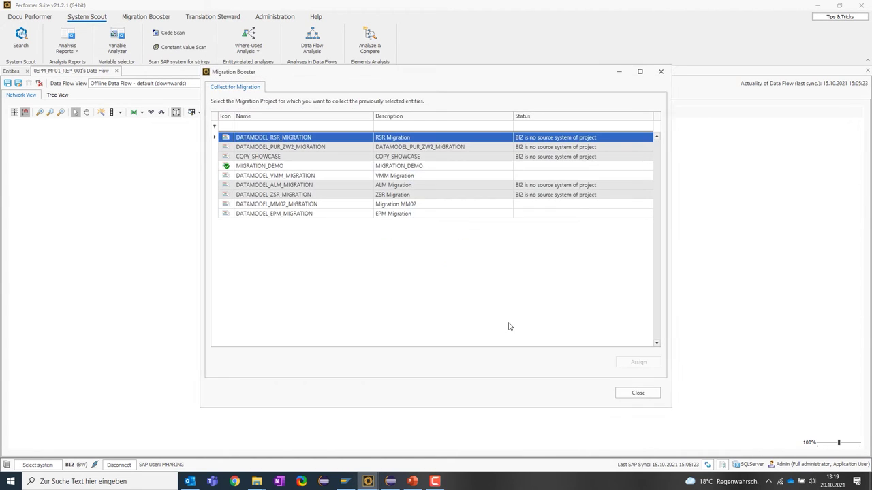
pyautogui.click(261, 167)
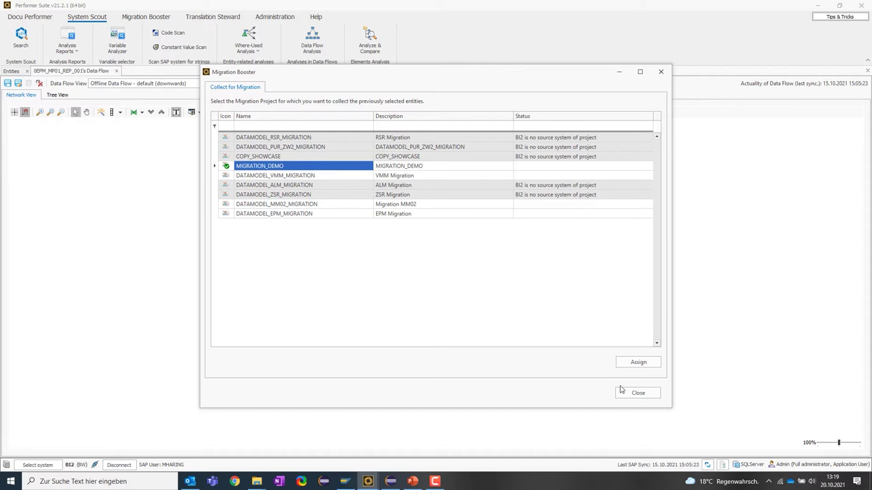
pyautogui.click(638, 363)
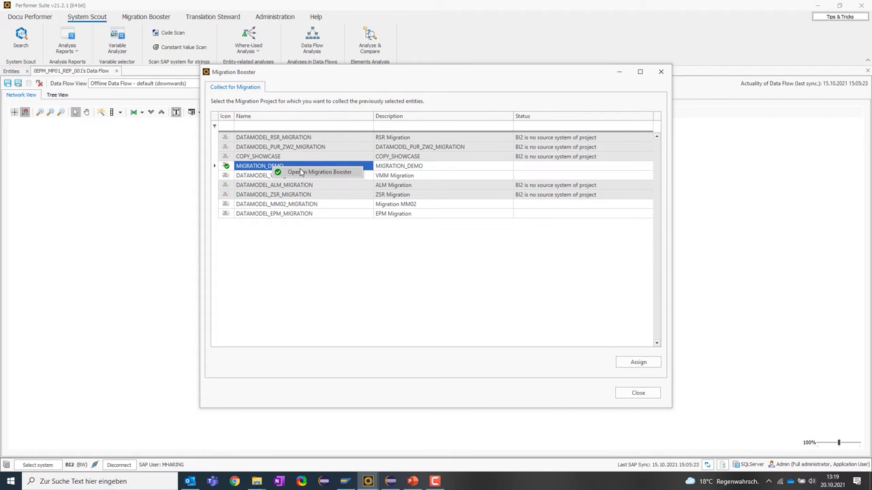
# Step: Open MIGRATION_DEMO in Migration Booster and list the collected objects of BI2 for the SAP import
pyautogui.doubleClick(300, 173)
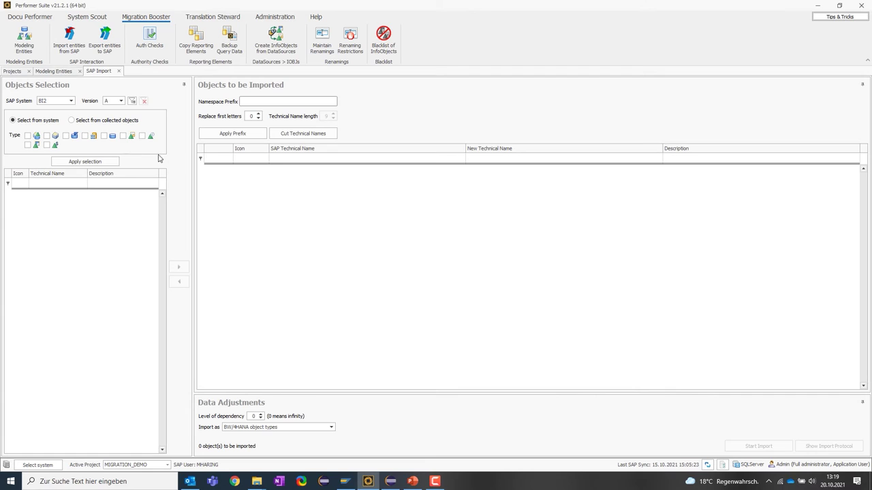
pyautogui.click(83, 120)
pyautogui.click(80, 162)
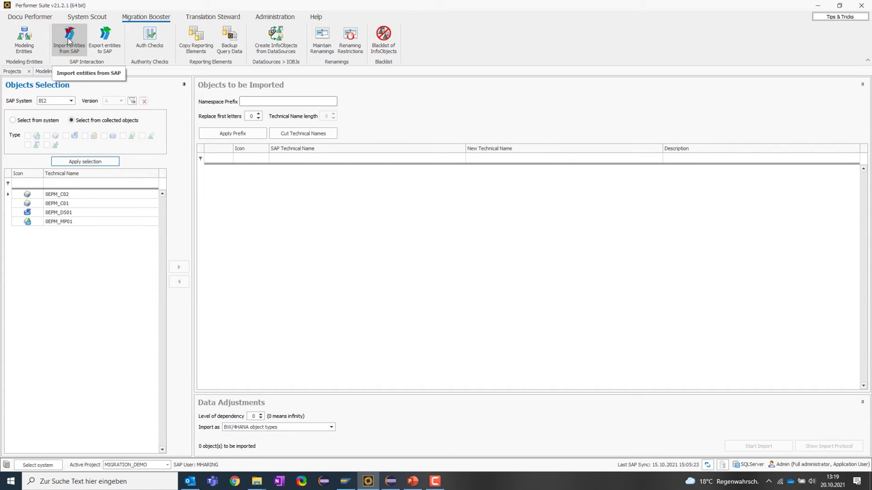
# Step: Add the collected objects 0EPM_C02, 0EPM_C01, 0EPM_DS01 and 0EPM_MP01 to the objects to be imported
pyautogui.click(70, 195)
pyautogui.keyDown('shift'); pyautogui.click(64, 222); pyautogui.keyUp('shift')
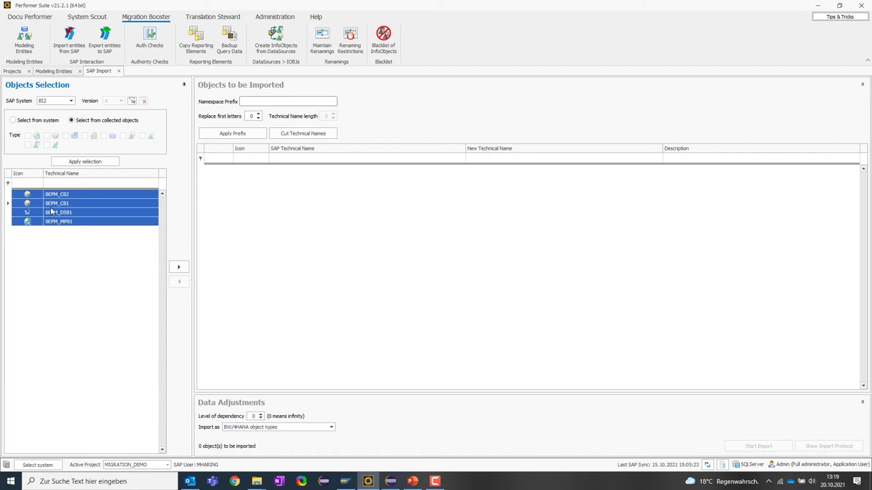
pyautogui.moveTo(203, 239); pyautogui.dragTo(282, 231)
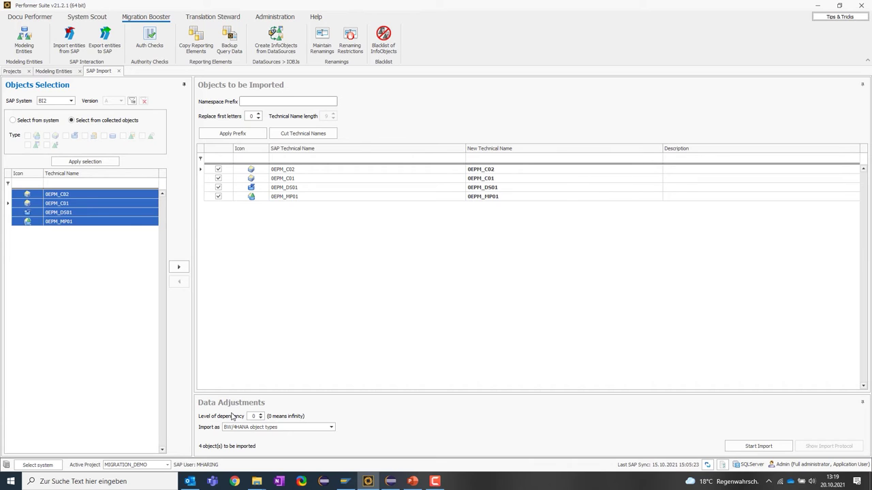
# Step: Review the InfoCubes, DSO and MultiProvider queued for import, along with the level of dependency setting
pyautogui.click(282, 178)
pyautogui.click(284, 196)
pyautogui.click(282, 175)
pyautogui.click(282, 171)
pyautogui.click(282, 179)
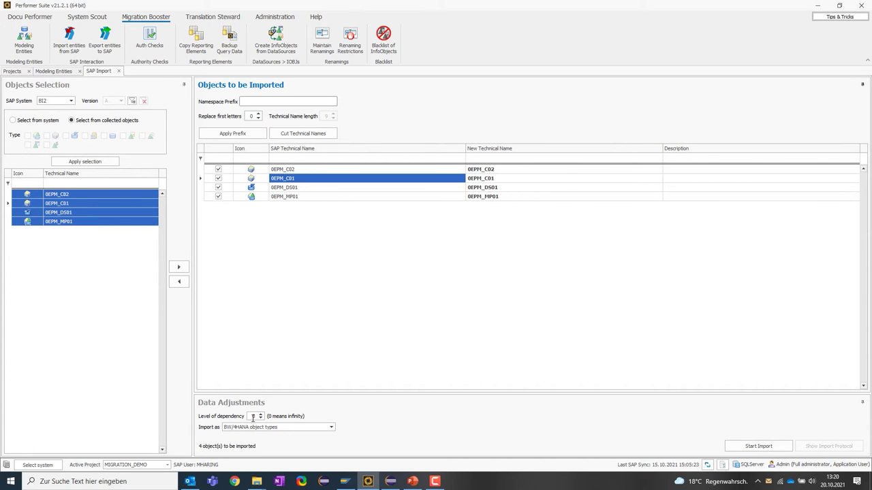
pyautogui.click(253, 416)
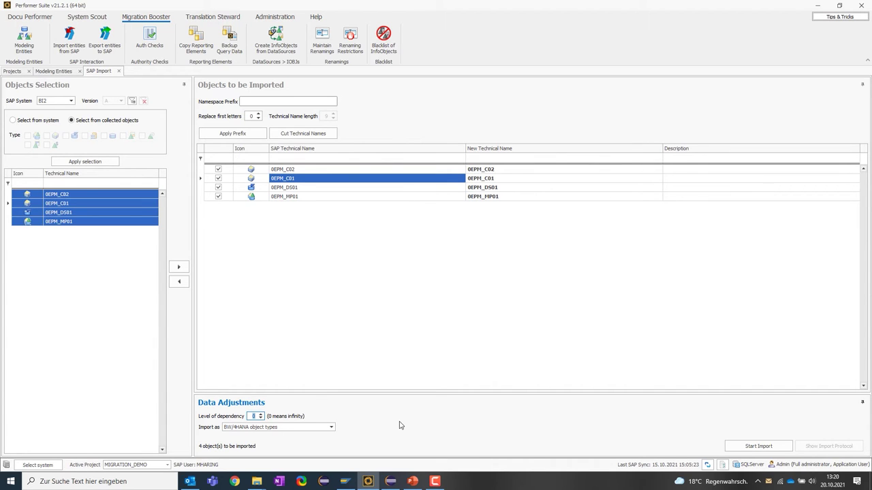
pyautogui.click(298, 197)
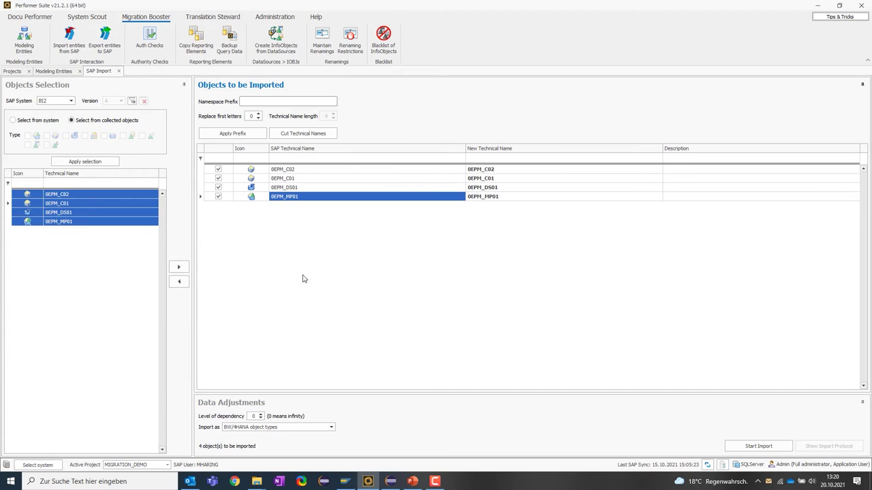
pyautogui.click(284, 170)
pyautogui.click(282, 180)
pyautogui.click(283, 188)
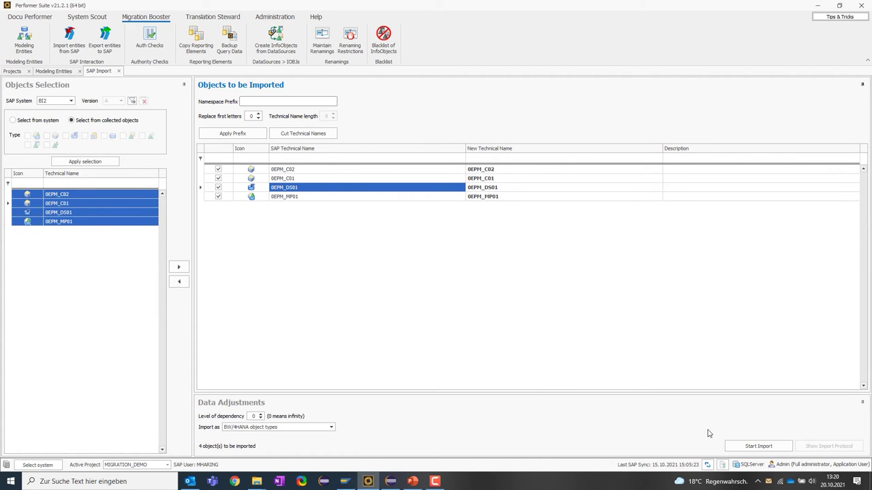
# Step: Import the queued objects with all dependent InfoObjects, apply the project default renamings and descriptions, and go to Modeling Entities
pyautogui.click(758, 447)
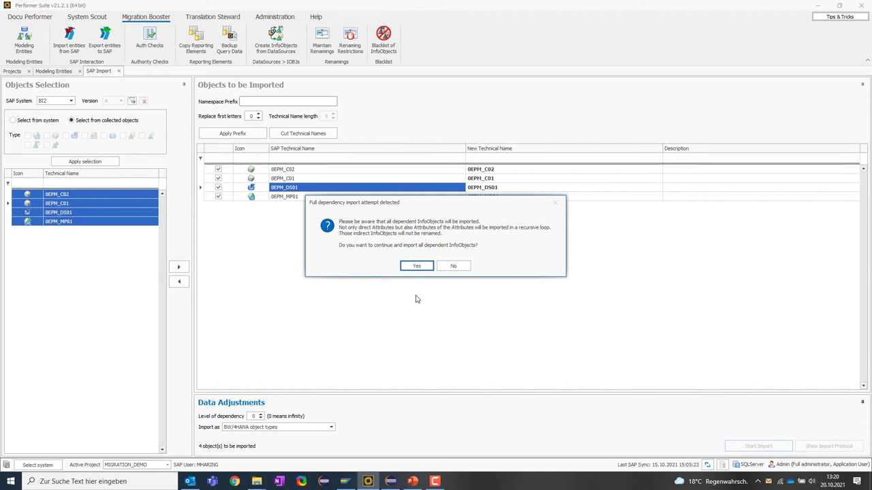
pyautogui.click(417, 266)
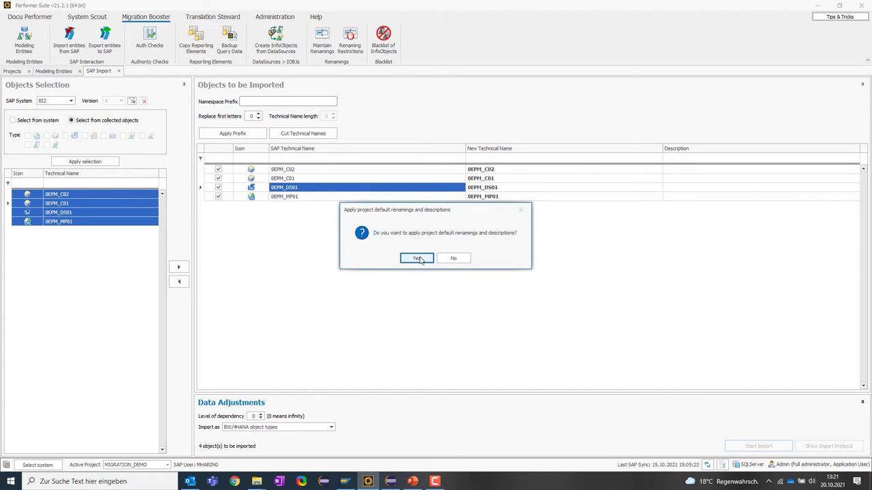
pyautogui.click(417, 259)
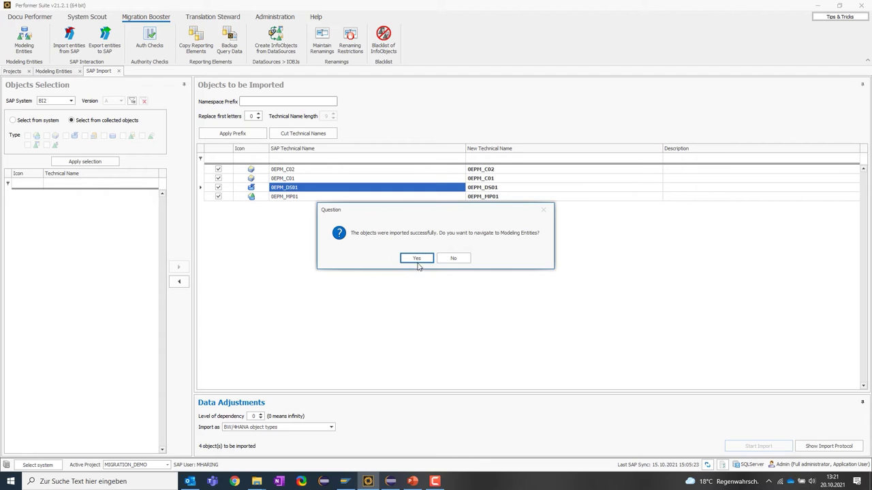
pyautogui.click(417, 259)
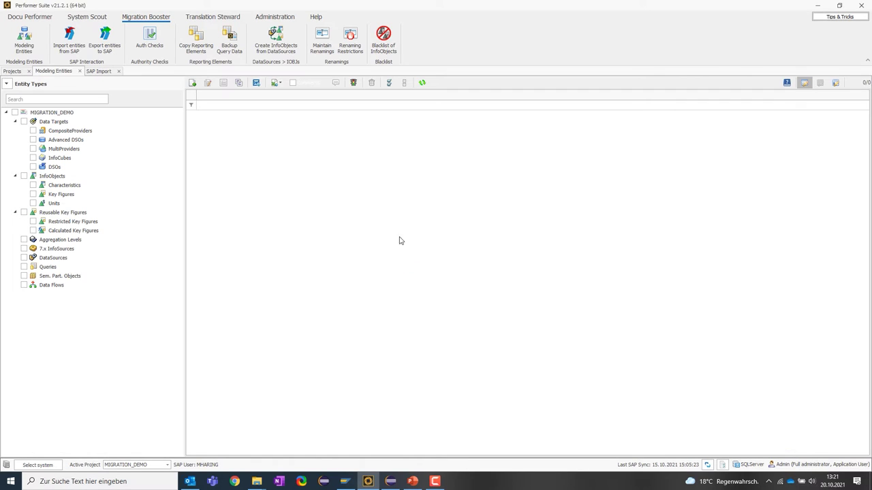
# Step: List the project's CompositeProviders, check the imported one's technical name, and clear that entity type again
pyautogui.click(33, 131)
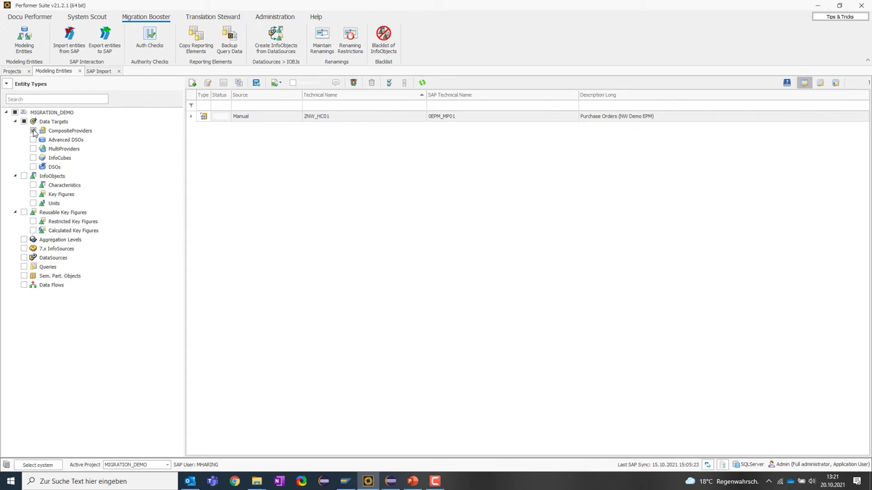
pyautogui.click(336, 118)
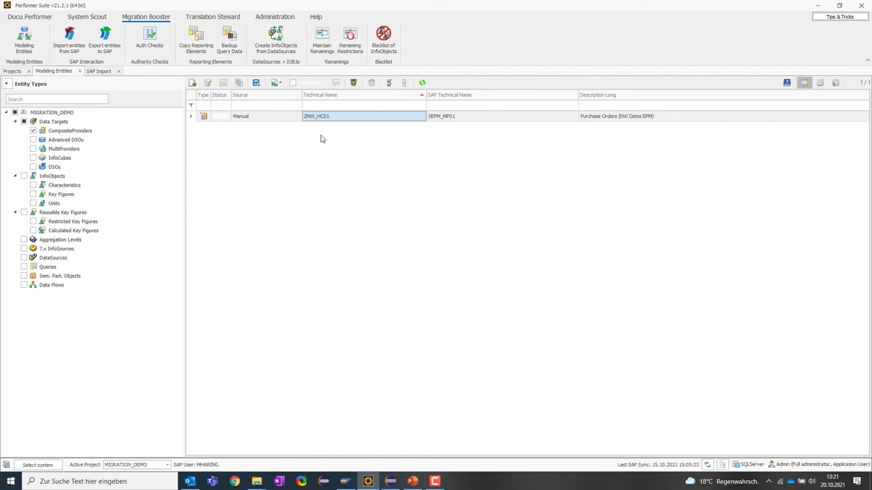
pyautogui.click(34, 131)
# Step: List the project's Advanced DSOs and compare their new technical names with their SAP technical names
pyautogui.click(33, 140)
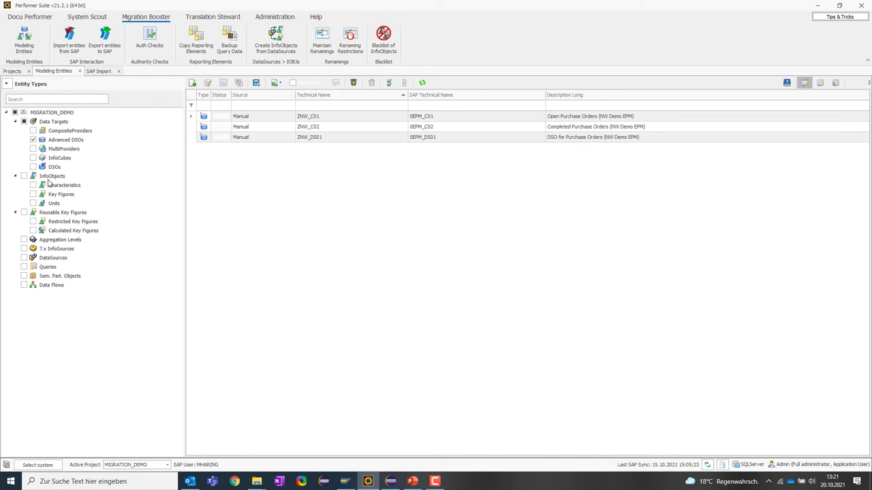
pyautogui.click(317, 127)
pyautogui.click(324, 141)
pyautogui.click(418, 118)
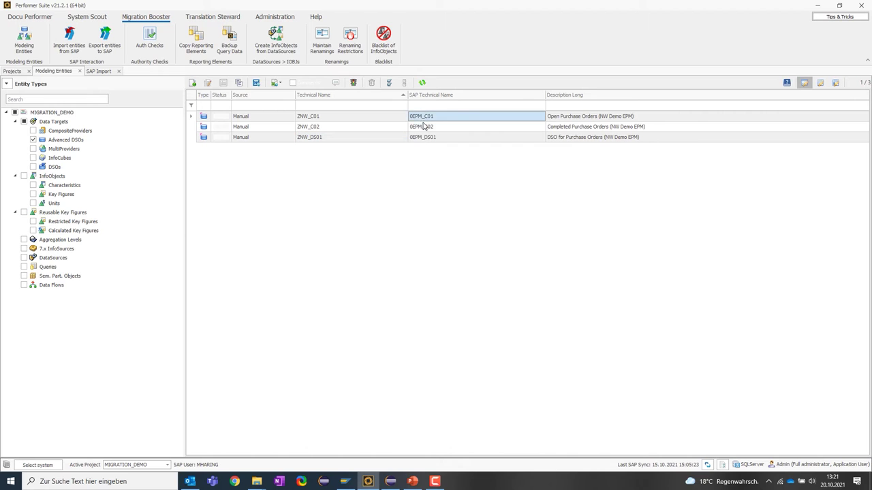
pyautogui.click(441, 130)
pyautogui.click(435, 142)
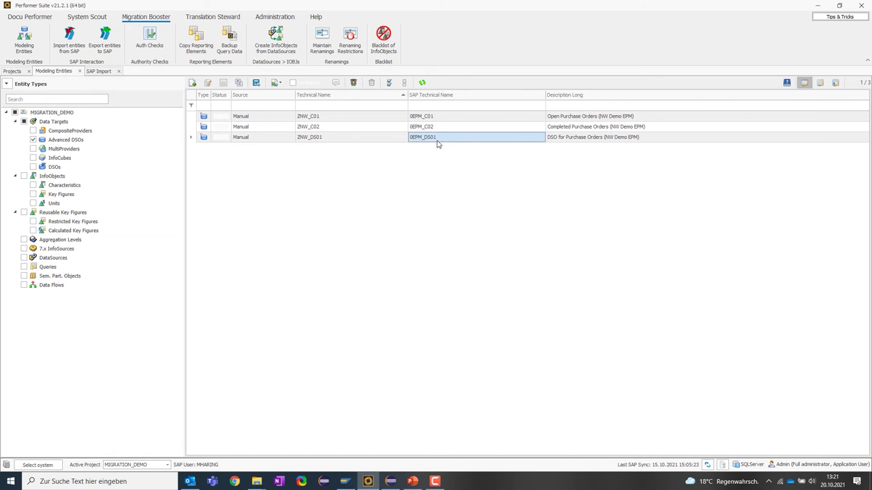
# Step: List the project's characteristics instead of the Advanced DSOs, compare new and SAP technical names such as ZNW_CITY, and clear that entity type
pyautogui.click(33, 140)
pyautogui.click(33, 185)
pyautogui.scroll(-6, 324, 191)
pyautogui.click(317, 148)
pyautogui.click(407, 149)
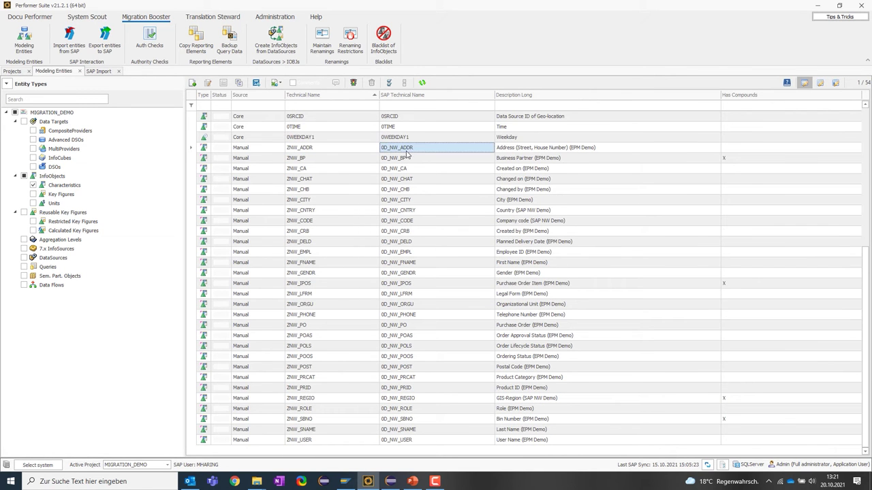
pyautogui.click(403, 180)
pyautogui.click(342, 201)
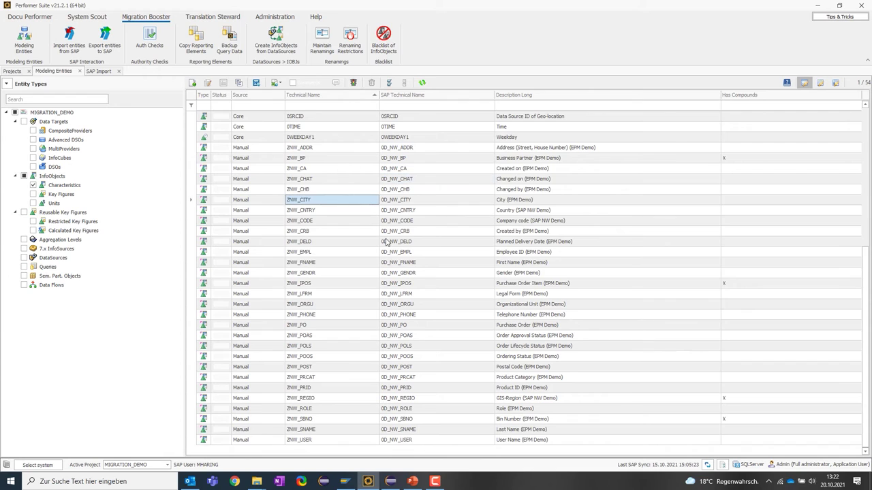
pyautogui.click(406, 201)
pyautogui.click(353, 204)
pyautogui.click(403, 201)
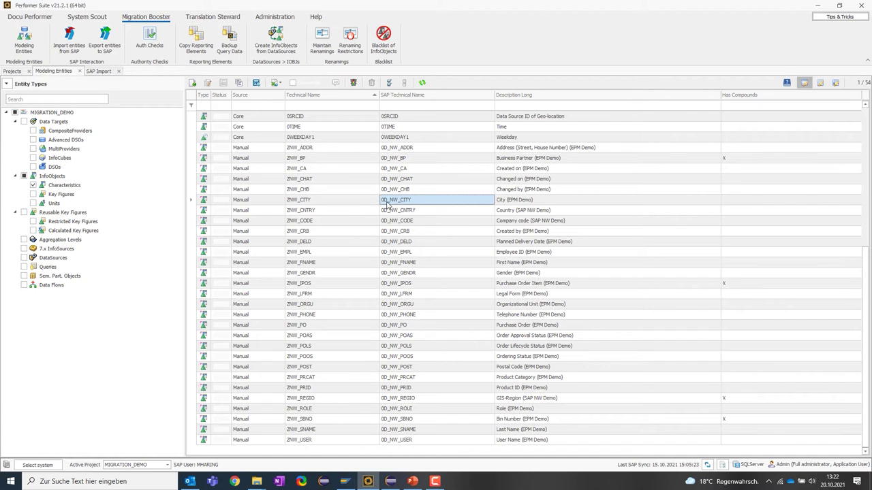
pyautogui.click(303, 201)
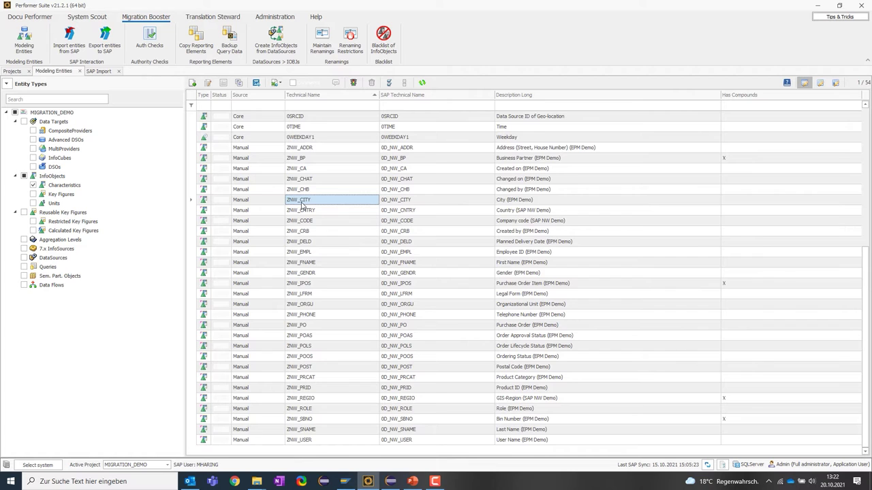
pyautogui.scroll(1, 305, 207)
pyautogui.click(33, 186)
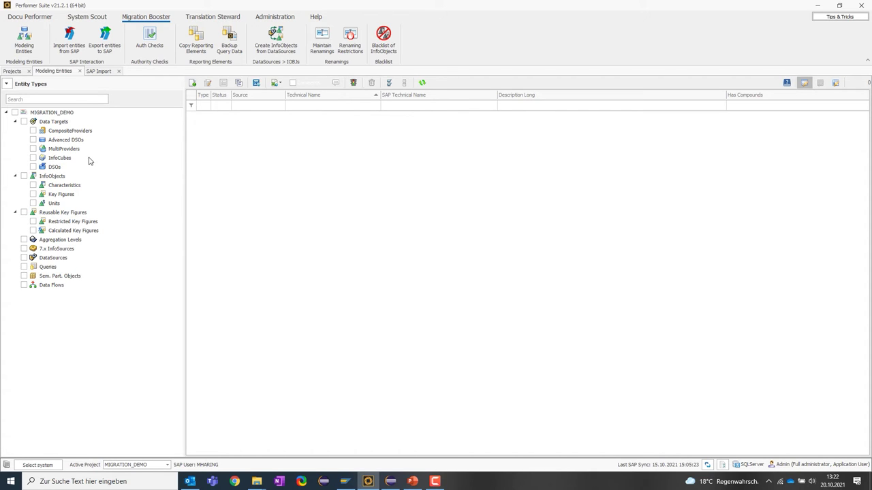
# Step: List the characteristics again and open the Business Partner characteristic ZNW_BP in a maximized editor
pyautogui.click(36, 188)
pyautogui.scroll(-3, 325, 206)
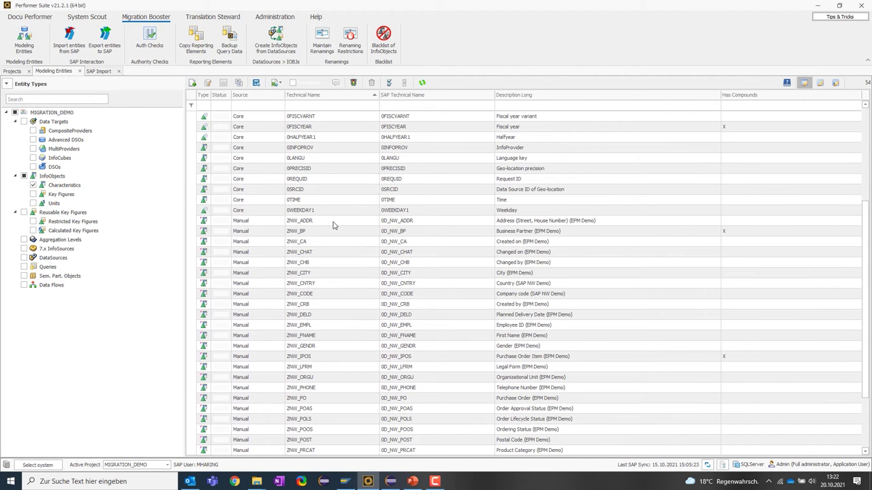
pyautogui.click(319, 235)
pyautogui.click(389, 236)
pyautogui.click(331, 237)
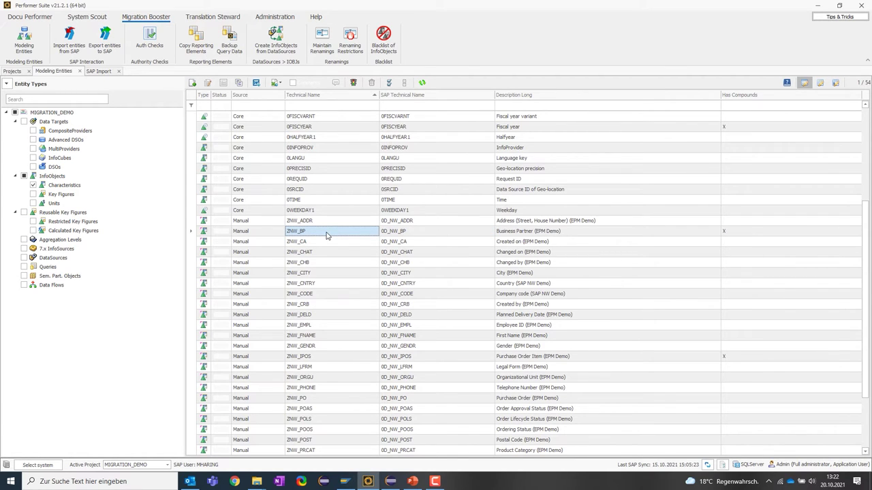
pyautogui.doubleClick(459, 231)
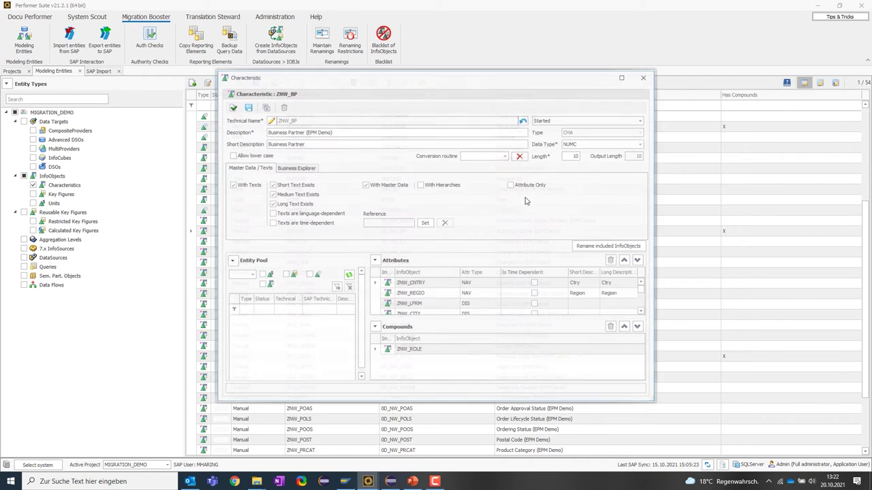
pyautogui.click(622, 77)
# Step: Enlarge the attribute list of ZNW_BP and review its attributes and compounds
pyautogui.moveTo(418, 242); pyautogui.dragTo(403, 320)
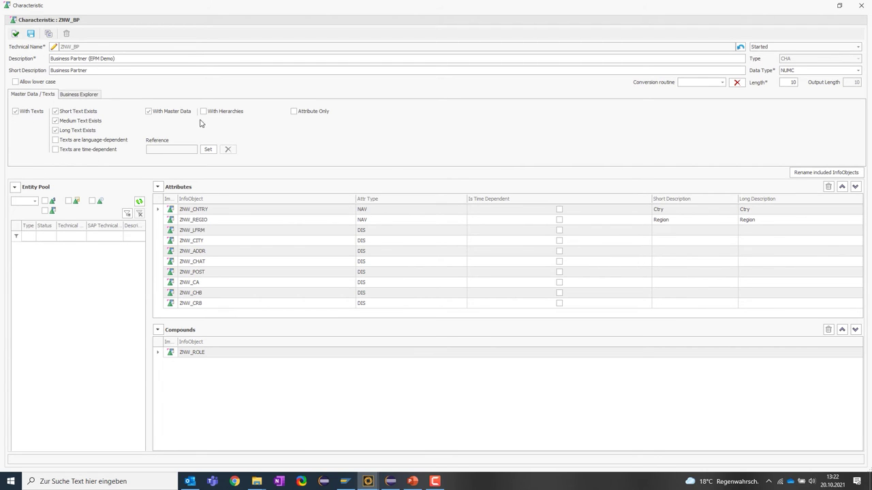
pyautogui.click(204, 222)
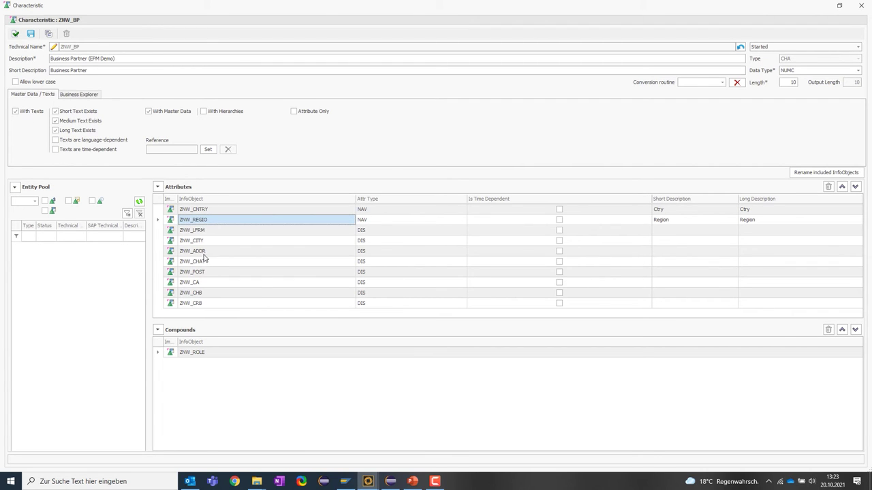
pyautogui.click(203, 254)
pyautogui.click(192, 361)
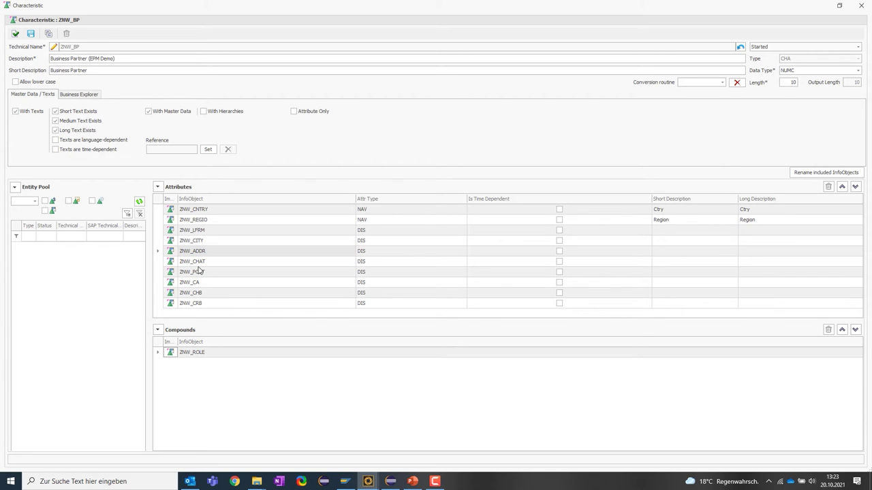
# Step: Remove the attribute ZNW_CA from the Business Partner characteristic, save it with the dependent updates, and close its editor
pyautogui.click(212, 283)
pyautogui.rightClick(212, 285)
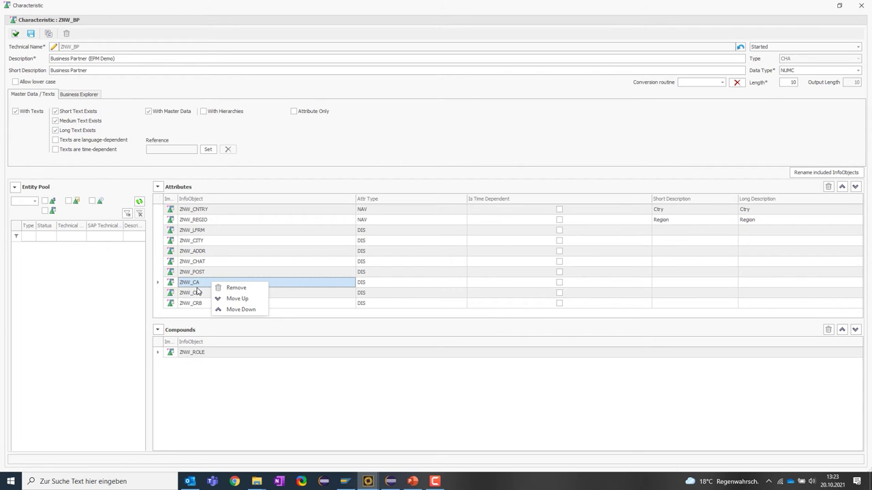
pyautogui.click(236, 288)
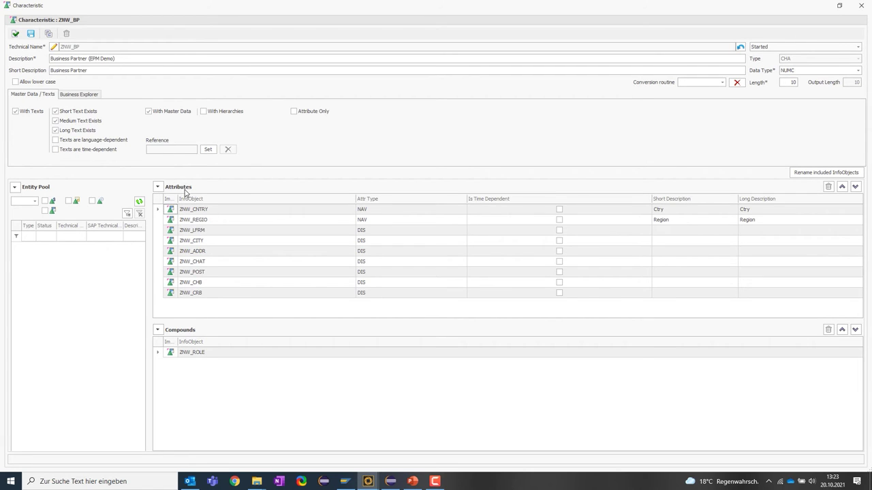
pyautogui.click(30, 33)
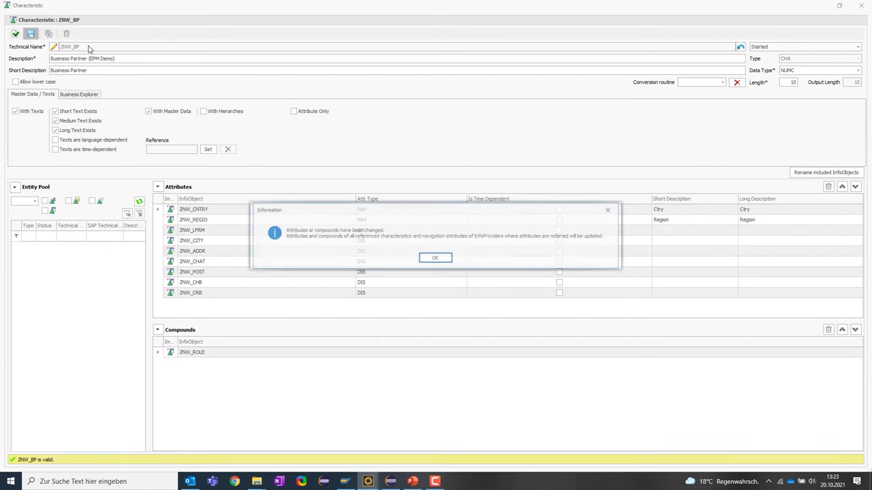
pyautogui.click(440, 258)
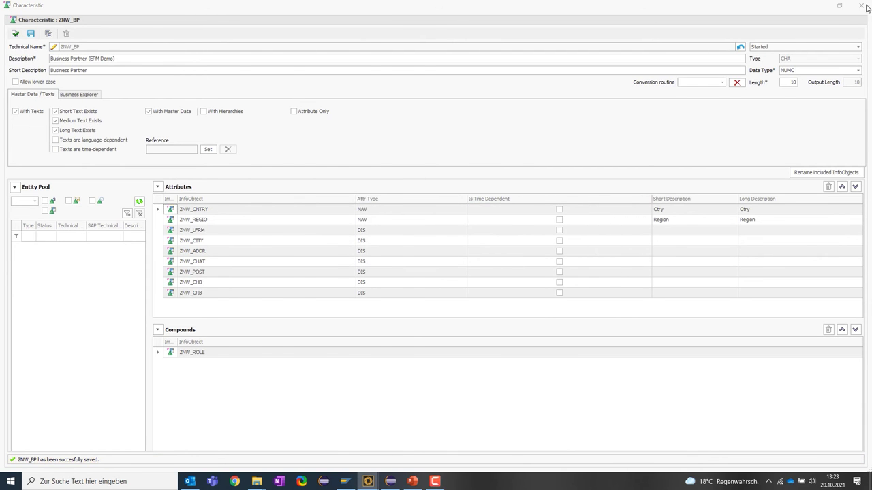
pyautogui.click(862, 6)
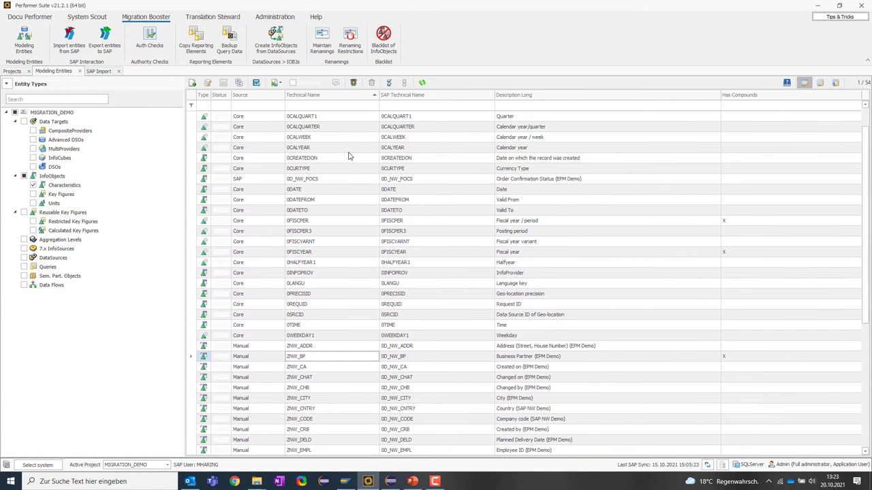
# Step: Rename the Order Confirmation Status characteristic 0D_NW_POCS as ZNW_POCS, save it and close its editor
pyautogui.click(300, 181)
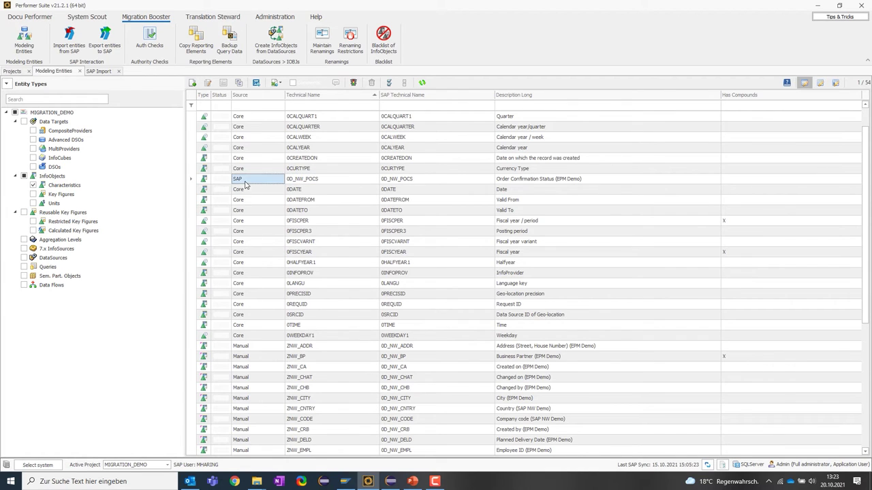
pyautogui.doubleClick(323, 180)
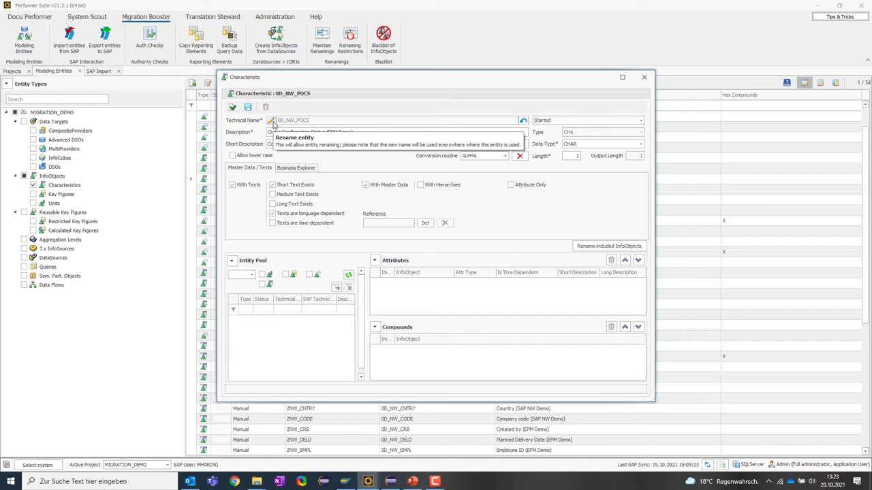
pyautogui.click(272, 121)
pyautogui.moveTo(287, 121); pyautogui.dragTo(277, 121)
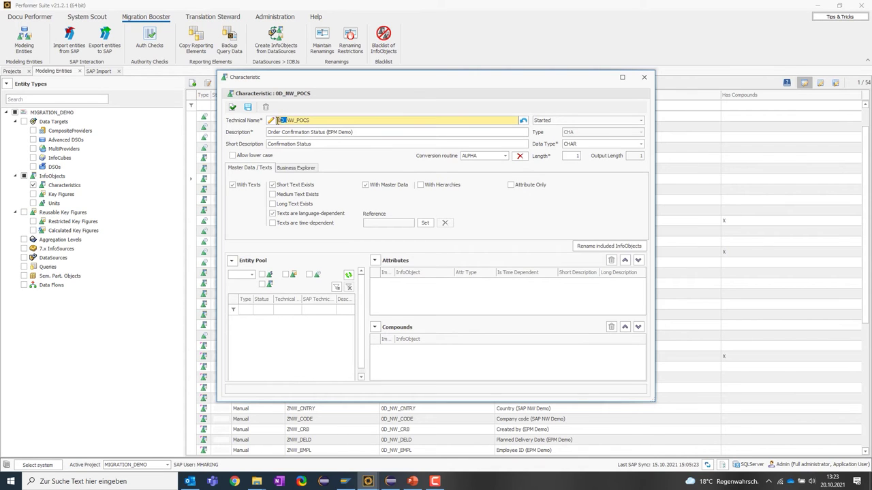
pyautogui.write('Z')
pyautogui.click(248, 107)
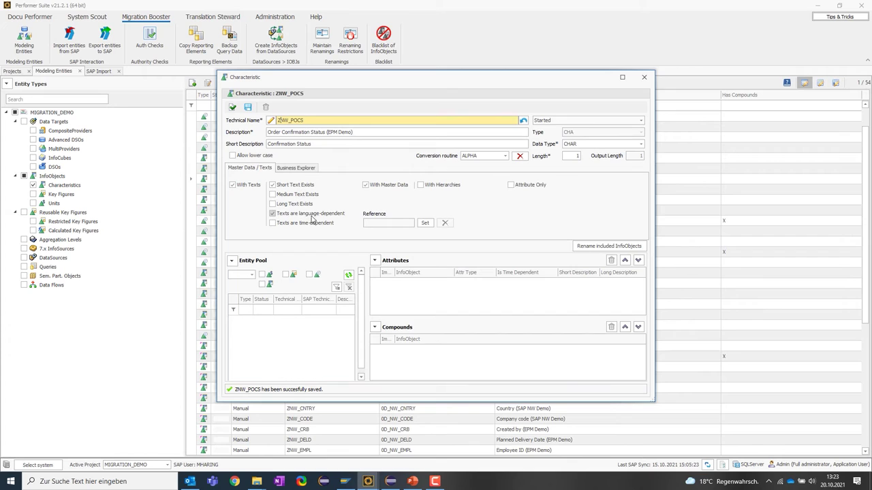
pyautogui.click(273, 185)
pyautogui.moveTo(306, 120); pyautogui.dragTo(270, 120)
pyautogui.click(644, 77)
# Step: Switch the entity list from characteristics to Advanced DSOs and open ZNW_DS01 in a maximized editor
pyautogui.click(33, 185)
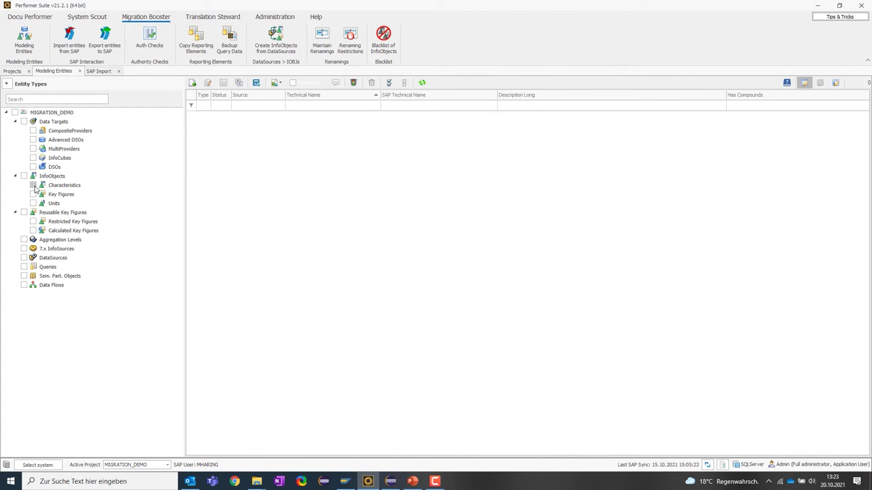
pyautogui.click(33, 139)
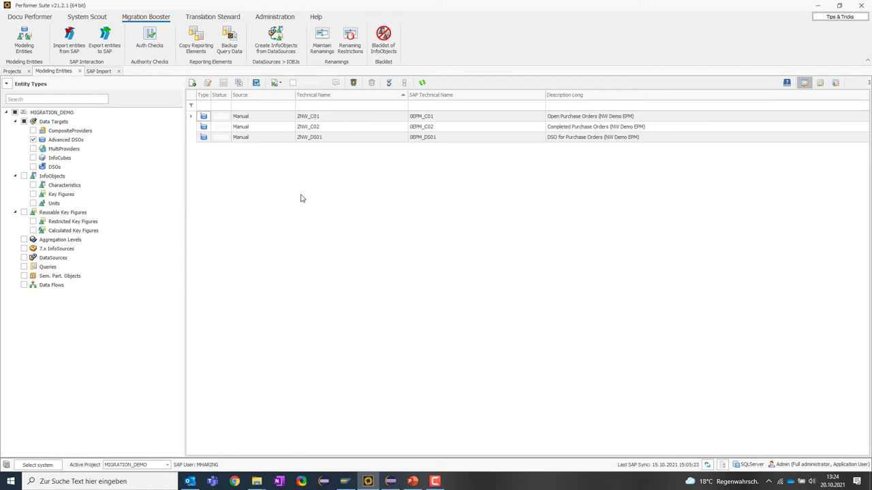
pyautogui.click(328, 139)
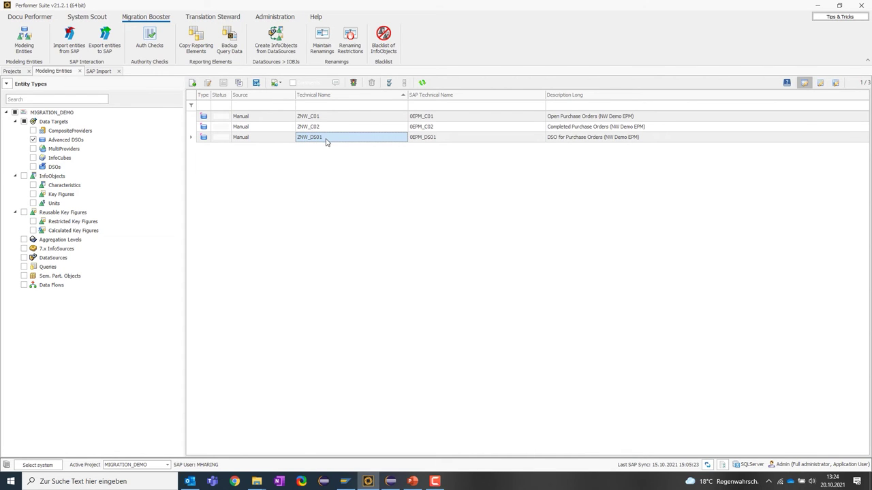
pyautogui.press('Return')
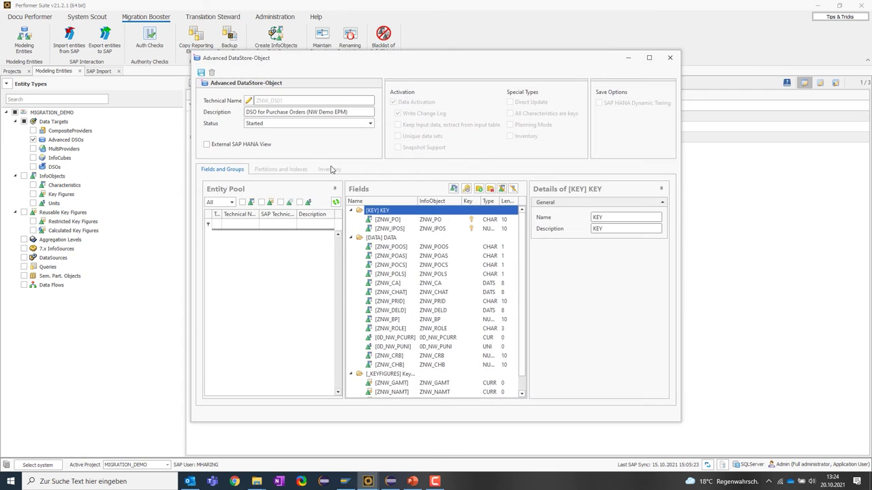
pyautogui.click(649, 57)
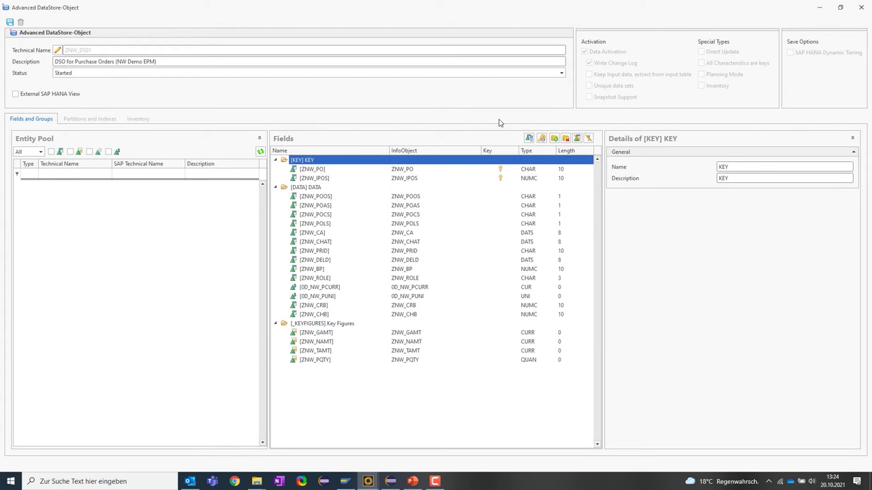
# Step: Examine the key fields and data fields of ZNW_DS01, from ZNW_PO and ZNW_IPOS to the order status fields
pyautogui.click(330, 169)
pyautogui.click(318, 178)
pyautogui.click(315, 196)
pyautogui.click(313, 206)
pyautogui.click(311, 214)
pyautogui.click(311, 206)
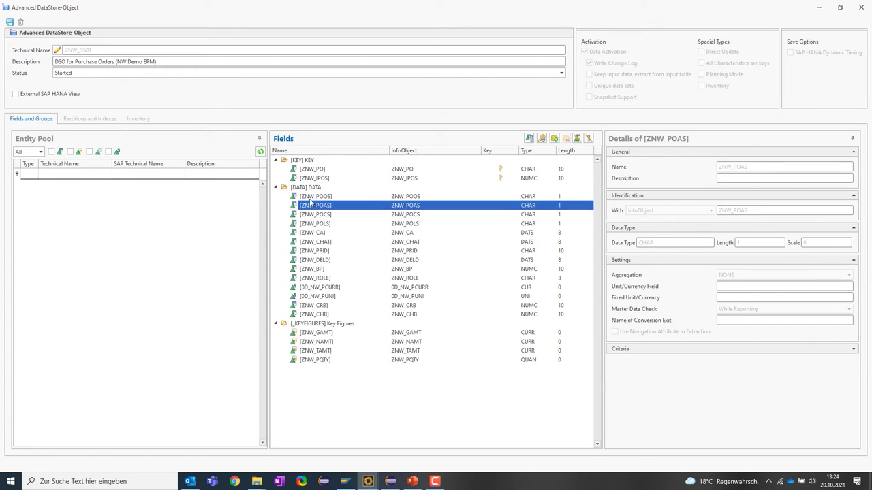
pyautogui.click(311, 196)
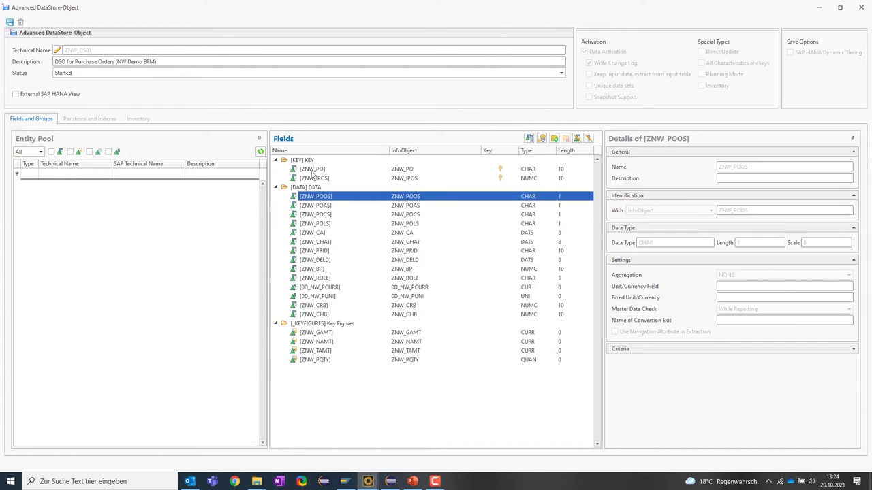
pyautogui.click(313, 170)
pyautogui.click(314, 179)
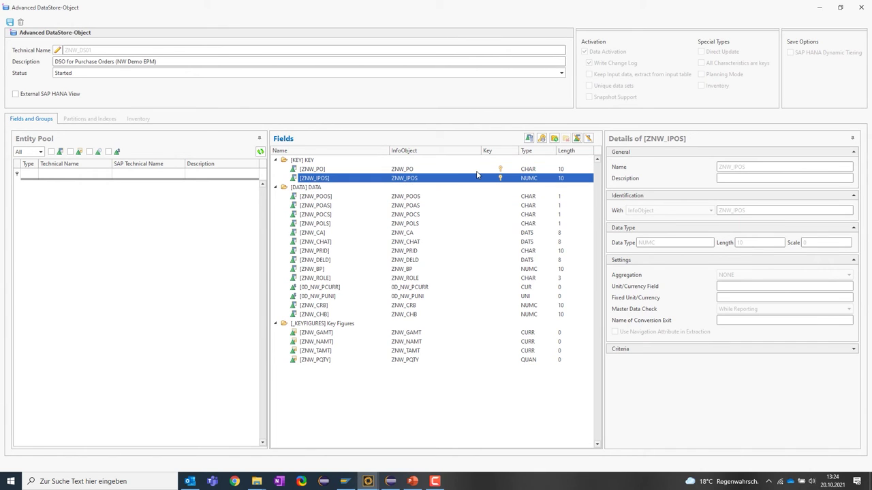
# Step: Convert the InfoObjects of ZNW_DS01 to fields, check the converted entries, save the Advanced DSO and close it
pyautogui.click(529, 140)
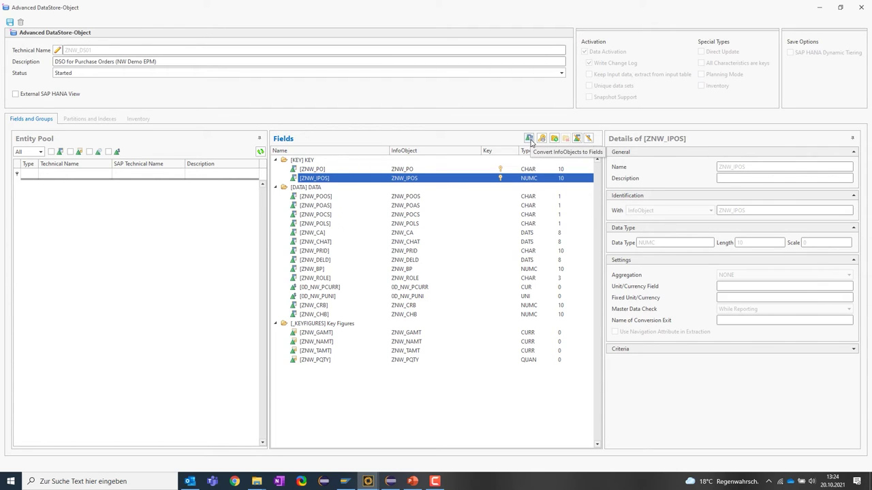
pyautogui.click(530, 139)
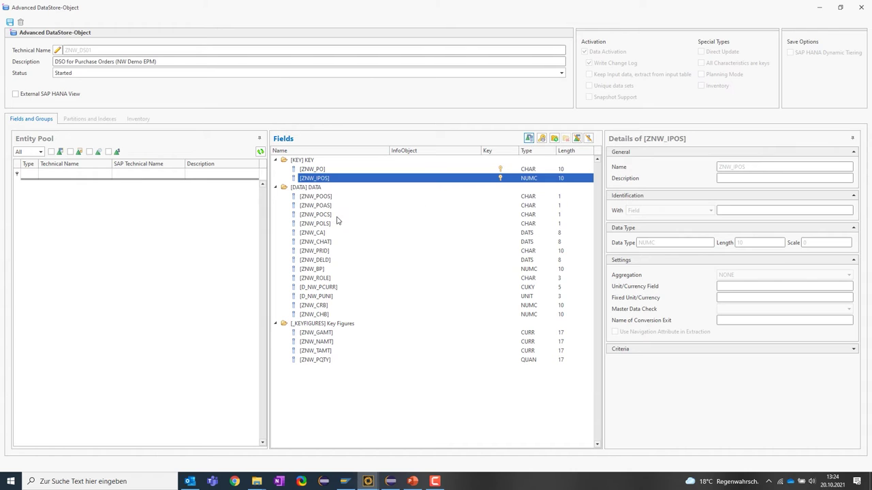
pyautogui.click(334, 196)
pyautogui.click(334, 205)
pyautogui.click(332, 215)
pyautogui.click(332, 243)
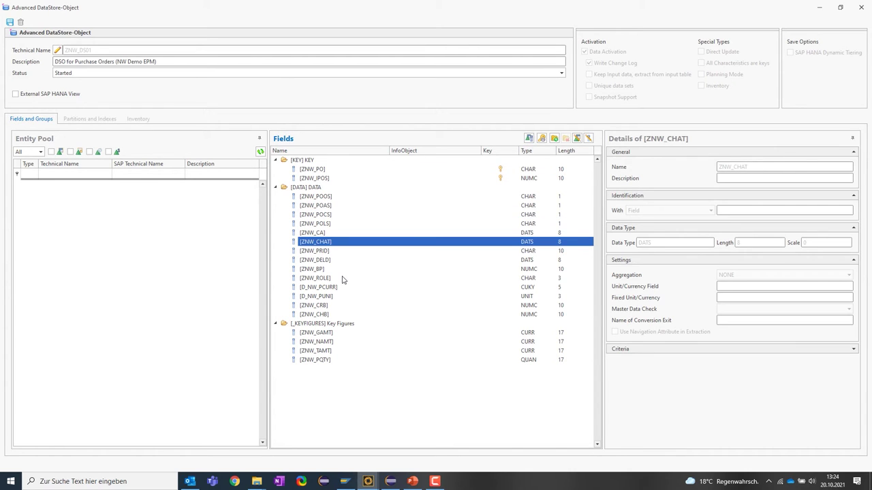
pyautogui.click(311, 270)
pyautogui.click(317, 287)
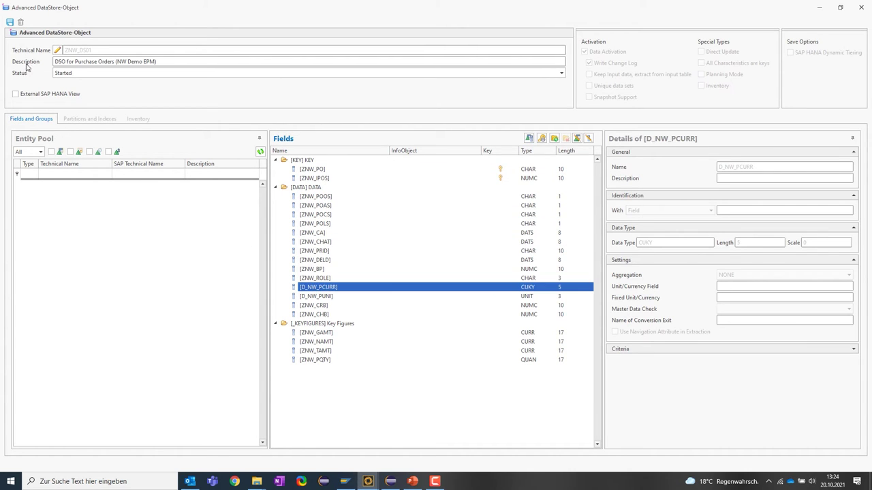
pyautogui.click(10, 23)
pyautogui.click(860, 7)
# Step: Open the Open Purchase Orders Advanced DSO ZNW_C01 in a maximized editor
pyautogui.click(310, 117)
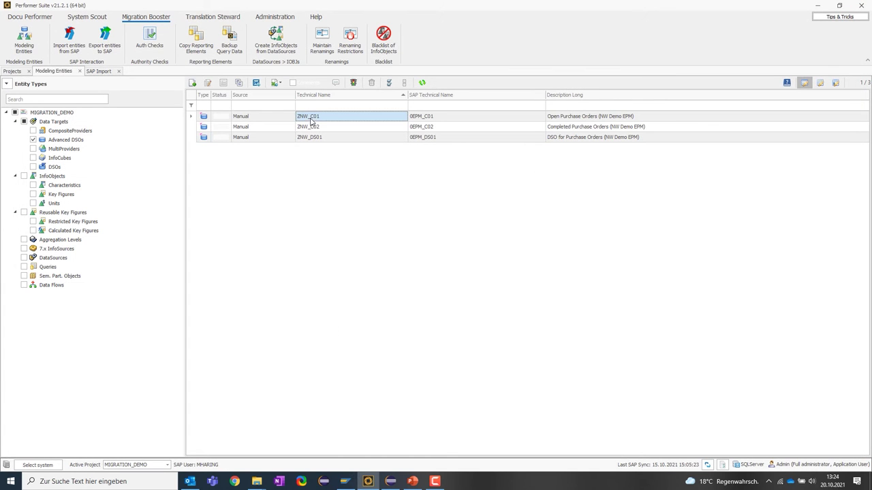
pyautogui.press('Return')
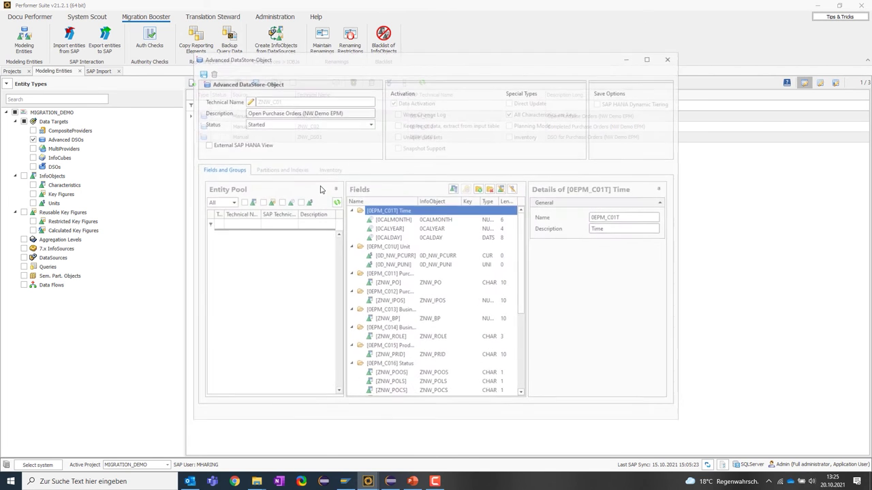
pyautogui.click(649, 57)
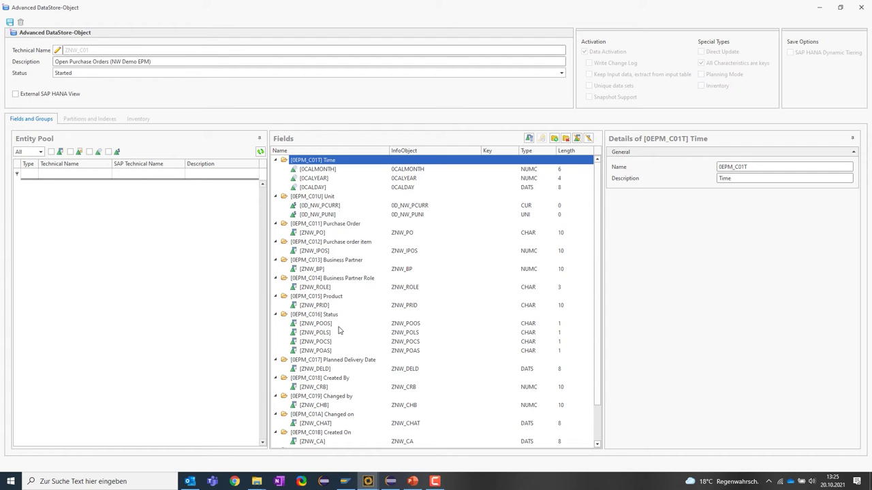
# Step: Examine the fields of ZNW_C01 and list the available characteristics, including ZNW_ROLE, in its entity pool
pyautogui.scroll(-2, 339, 331)
pyautogui.rightClick(326, 298)
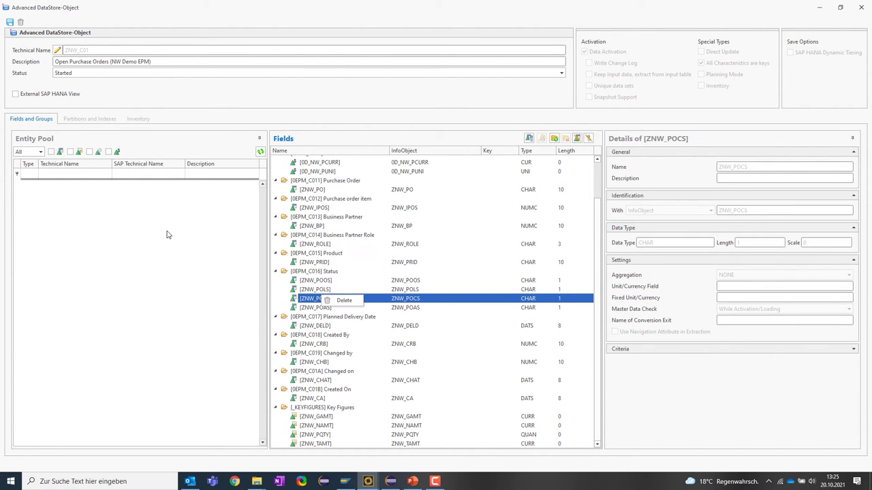
pyautogui.click(316, 364)
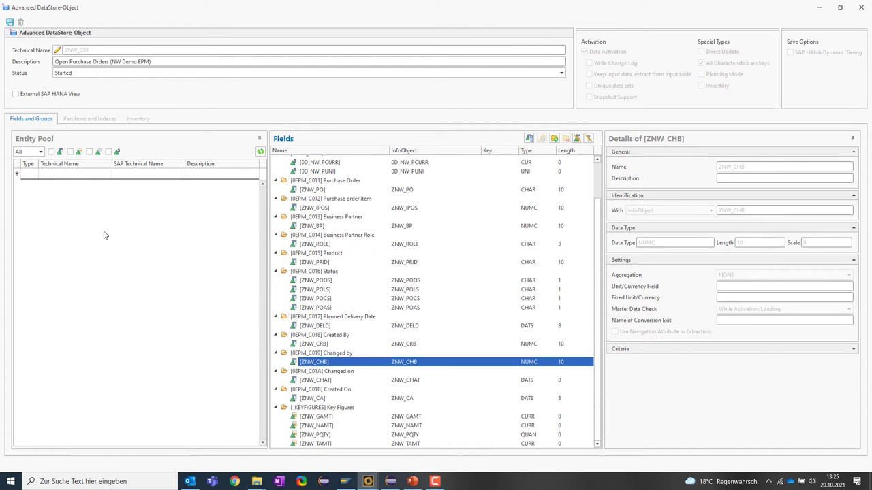
pyautogui.click(52, 152)
pyautogui.scroll(-5, 77, 262)
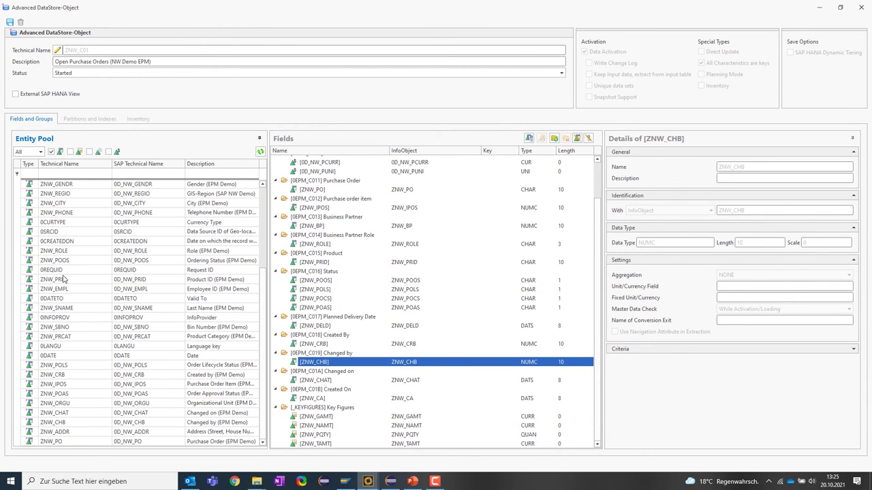
pyautogui.click(62, 252)
pyautogui.moveTo(252, 255); pyautogui.dragTo(136, 254)
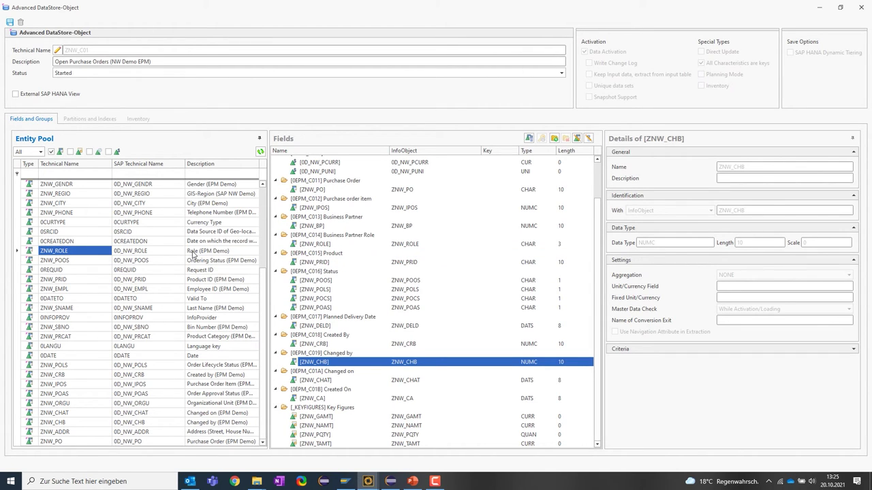
# Step: Review the field groups of ZNW_C01 from Time to Key Figures, save the Advanced DSO and close it
pyautogui.scroll(2, 470, 256)
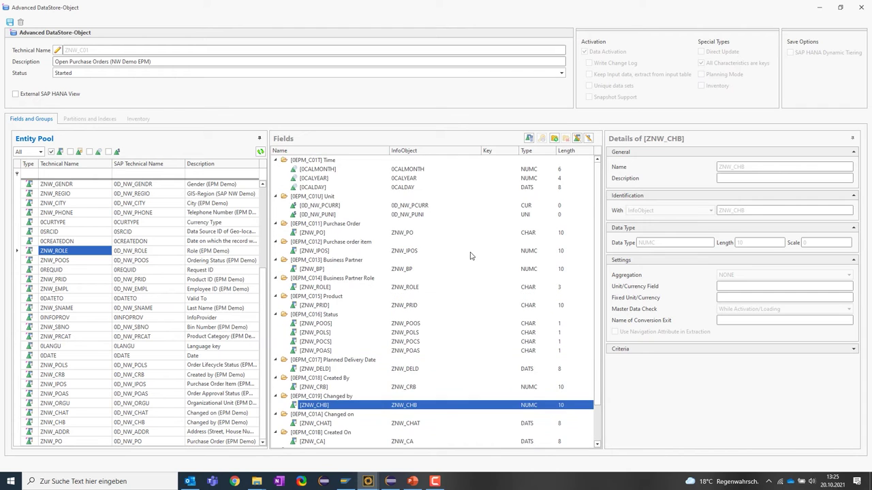
pyautogui.scroll(-2, 469, 256)
pyautogui.scroll(2, 470, 258)
pyautogui.click(10, 24)
pyautogui.click(860, 6)
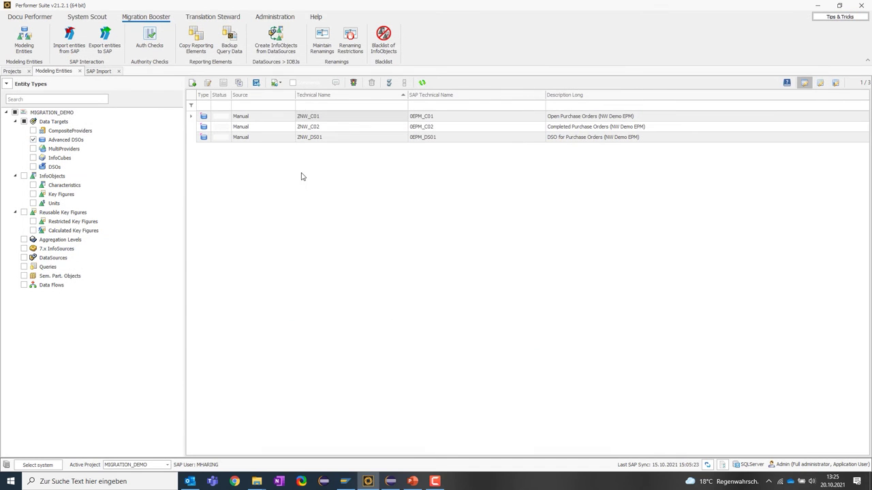
# Step: Switch the entity list from Advanced DSOs to CompositeProviders and open ZNW_HC01
pyautogui.click(33, 140)
pyautogui.click(33, 130)
pyautogui.doubleClick(325, 120)
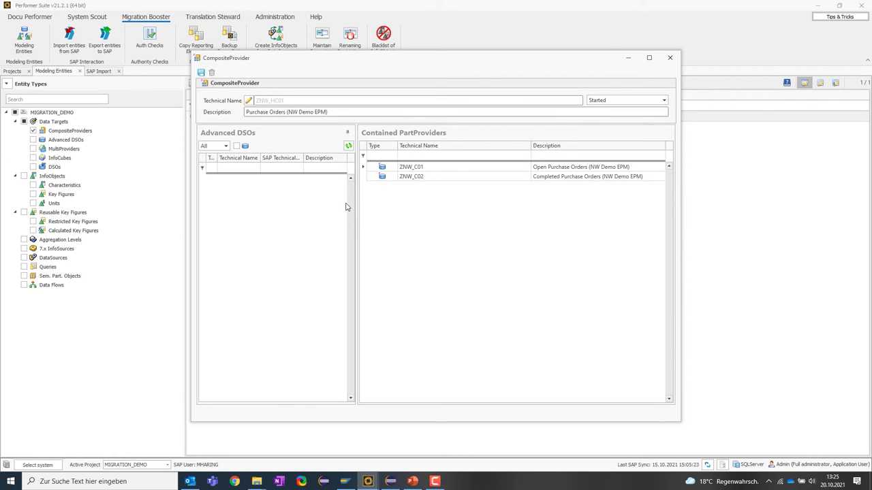
# Step: Examine part providers ZNW_C01 and ZNW_C02 of the CompositeProvider, list the available Advanced DSOs and close the editor without changes
pyautogui.click(420, 168)
pyautogui.click(422, 177)
pyautogui.click(427, 169)
pyautogui.click(435, 177)
pyautogui.click(436, 169)
pyautogui.click(437, 175)
pyautogui.click(438, 168)
pyautogui.click(438, 177)
pyautogui.click(438, 169)
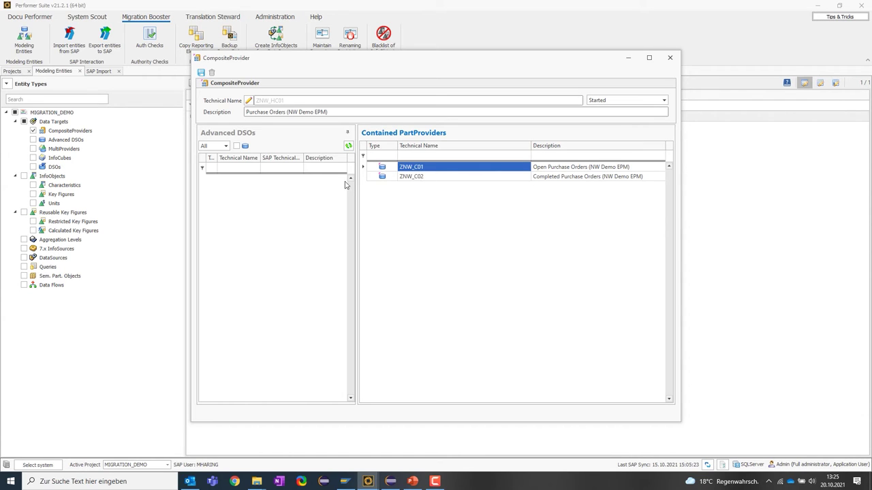
pyautogui.click(236, 146)
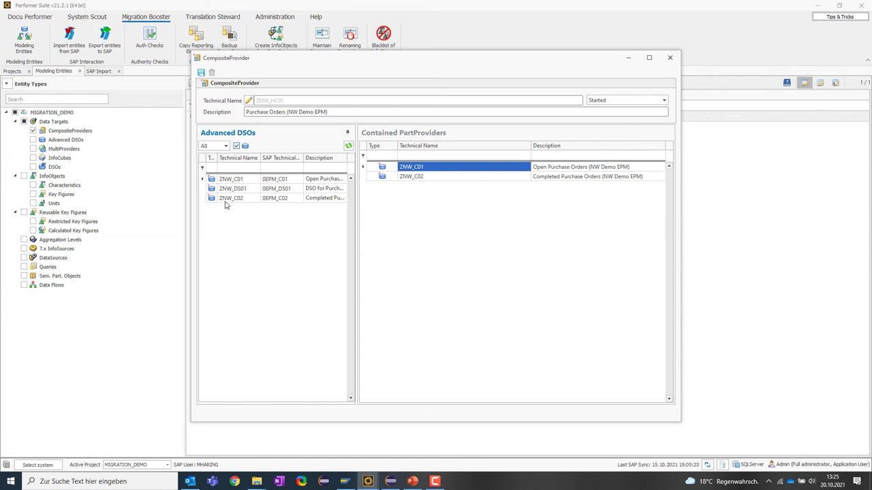
pyautogui.click(670, 59)
# Step: Review the CompositeProvider together with the Advanced DSOs and characteristics, and clear all entity type filters
pyautogui.click(33, 139)
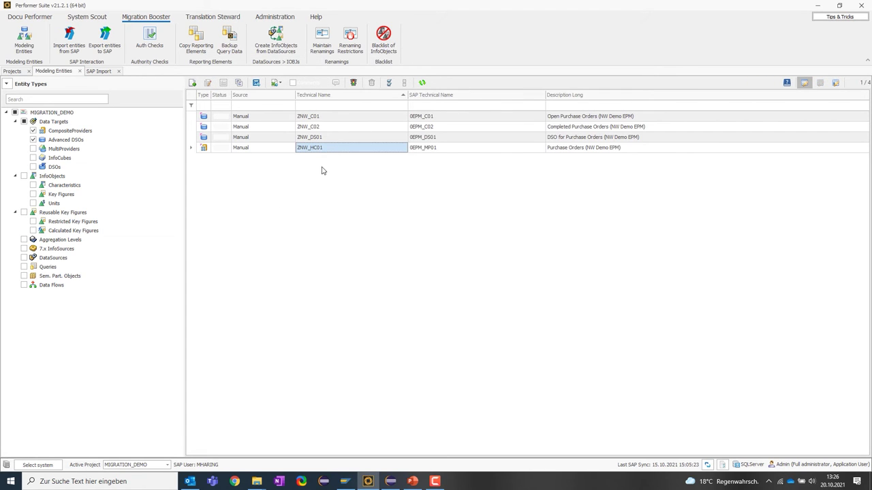
pyautogui.moveTo(320, 147); pyautogui.dragTo(324, 119)
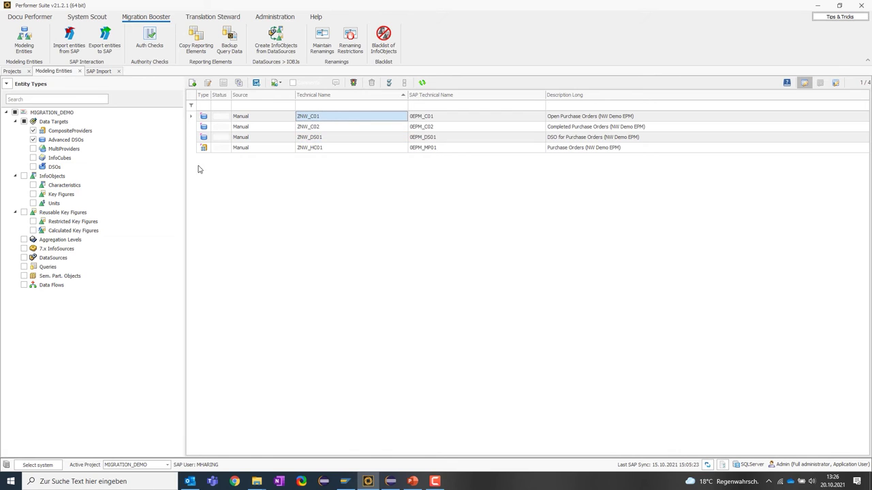
pyautogui.click(33, 185)
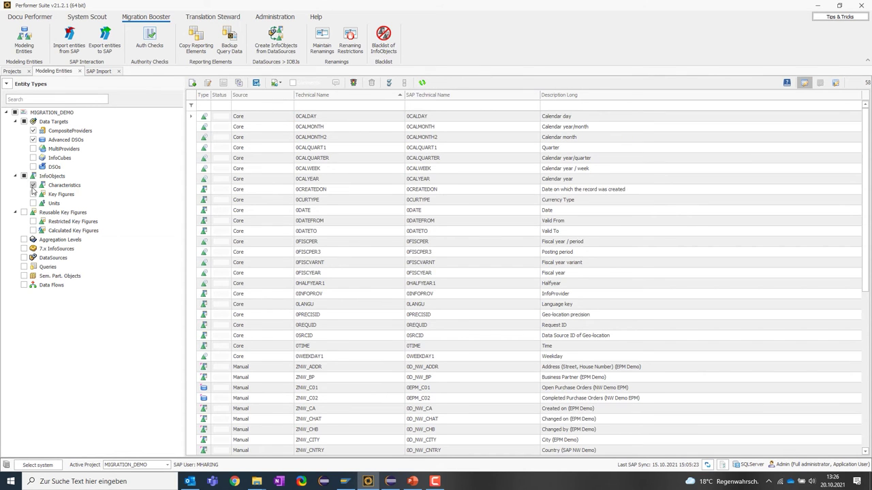
pyautogui.click(32, 185)
pyautogui.click(33, 139)
pyautogui.click(33, 130)
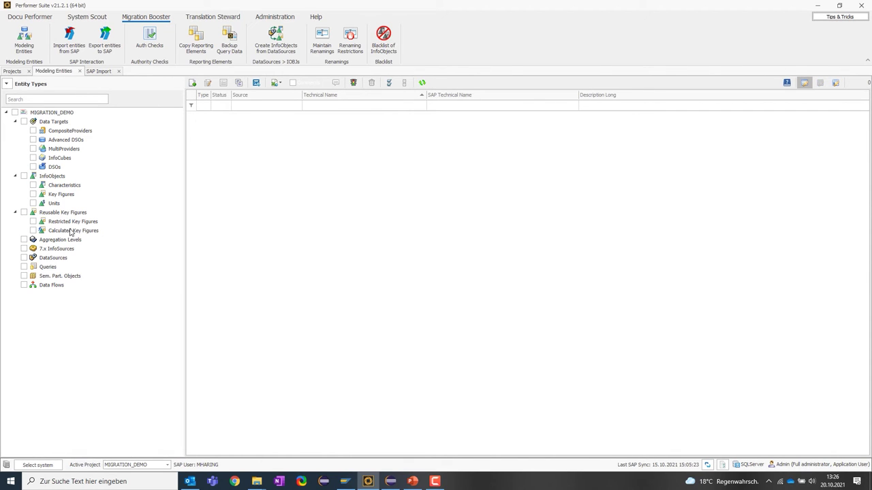
# Step: Open the export of entities to SAP and list the available CompositeProviders and Advanced DSOs
pyautogui.click(105, 40)
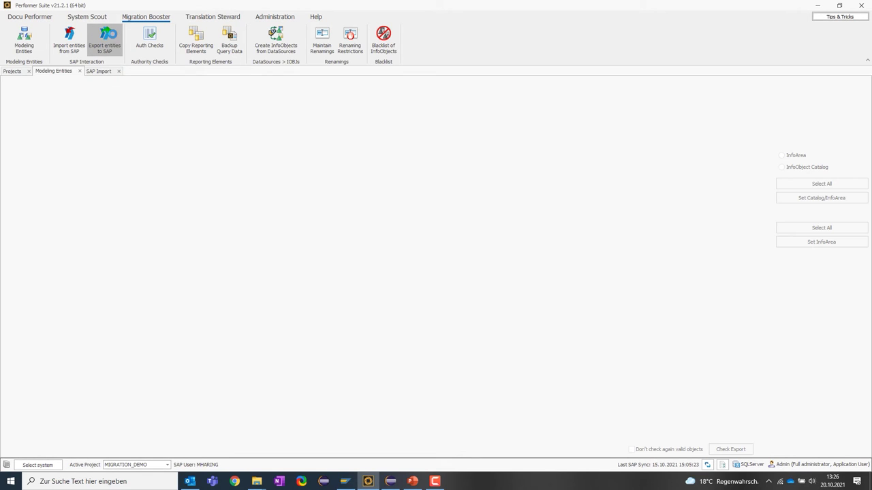
pyautogui.click(38, 94)
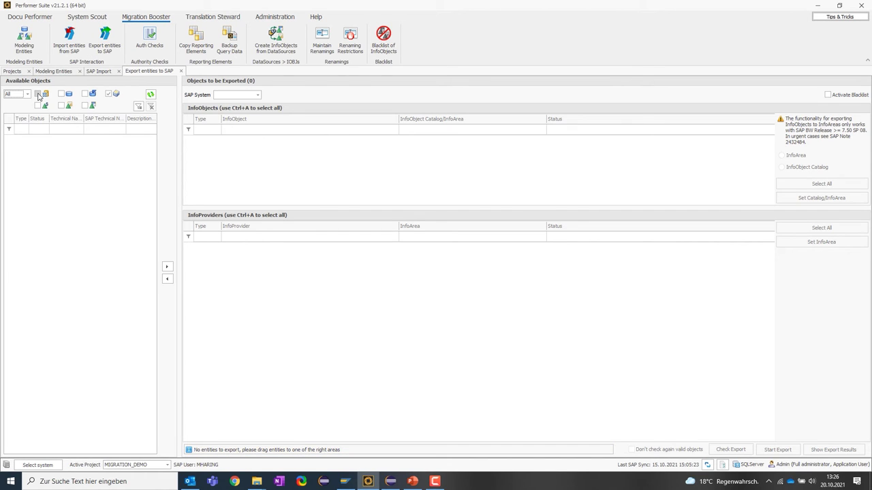
pyautogui.click(61, 93)
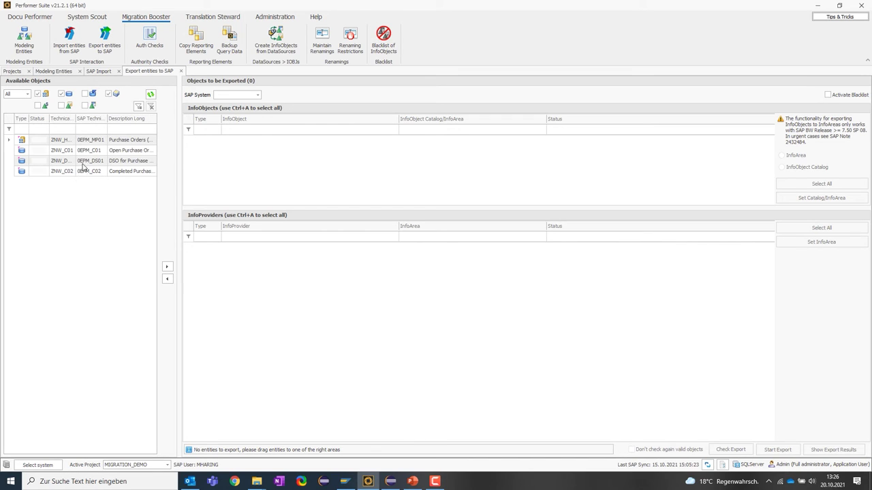
# Step: Widen the technical names and add ZNW_HC01, ZNW_C01, ZNW_DS01 and ZNW_C02 to the objects for export
pyautogui.moveTo(77, 122); pyautogui.dragTo(100, 133)
pyautogui.click(68, 141)
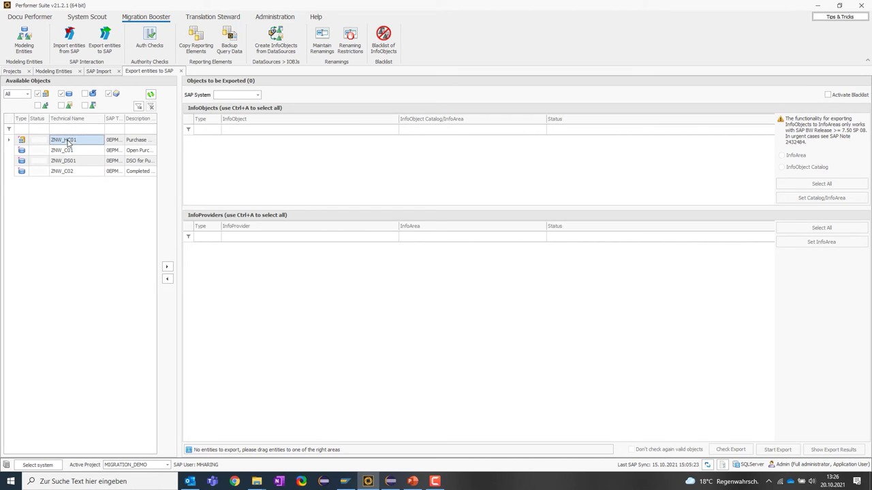
pyautogui.keyDown('shift'); pyautogui.click(70, 173); pyautogui.keyUp('shift')
pyautogui.moveTo(63, 152); pyautogui.dragTo(383, 324)
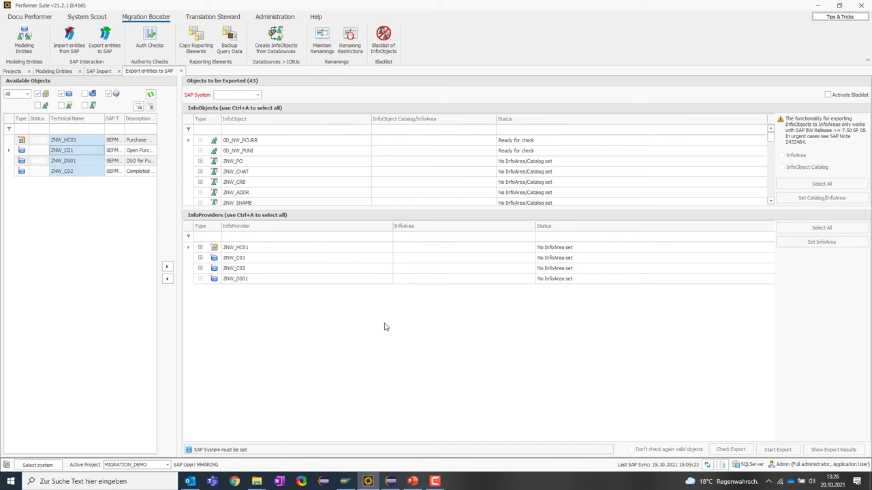
# Step: Enlarge the list of InfoObjects for export and set the target SAP system to A4H
pyautogui.moveTo(396, 218); pyautogui.dragTo(361, 340)
pyautogui.click(322, 276)
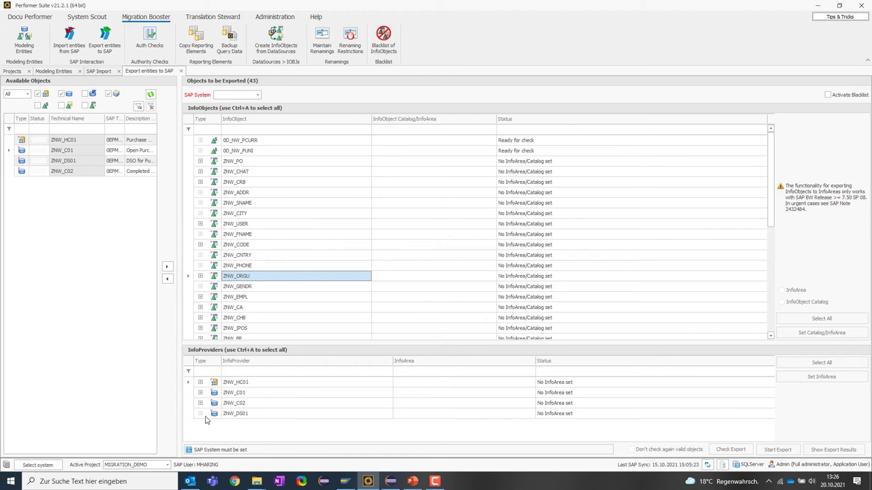
pyautogui.click(252, 96)
pyautogui.click(249, 103)
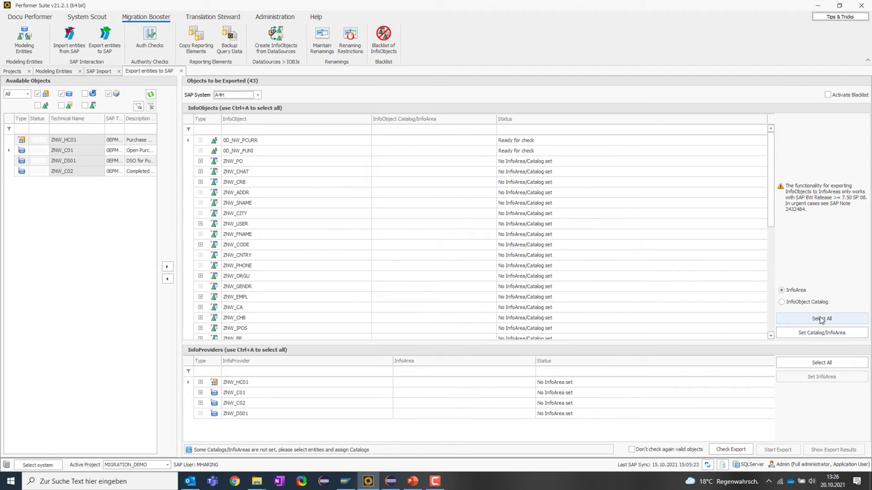
# Step: Assign the InfoArea ZMIGRATION to all InfoObjects in the export list
pyautogui.click(821, 318)
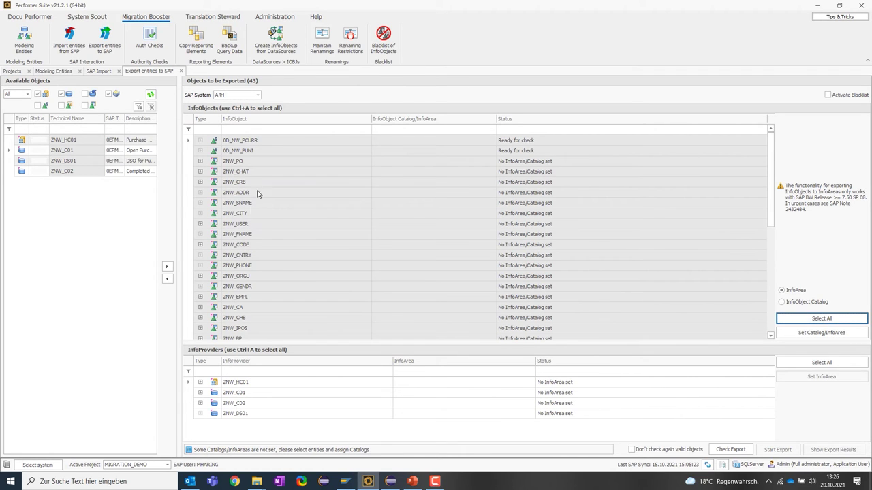
pyautogui.click(813, 335)
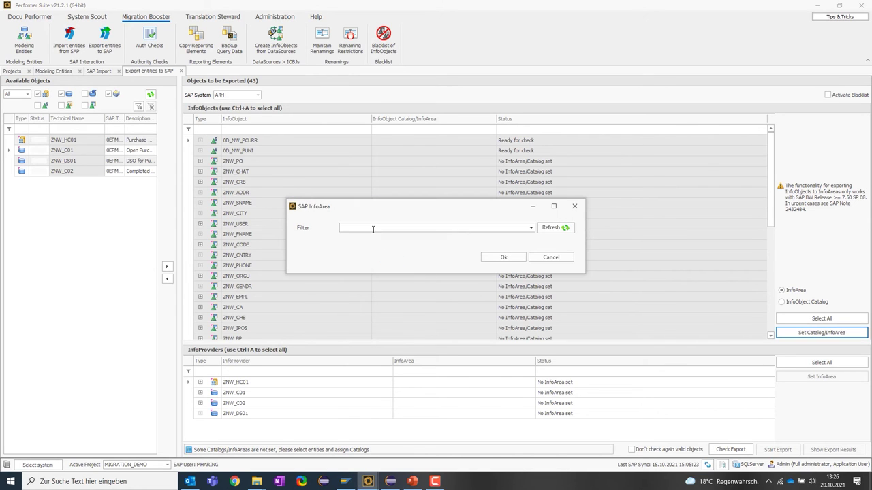
pyautogui.write('ZMIGRATION')
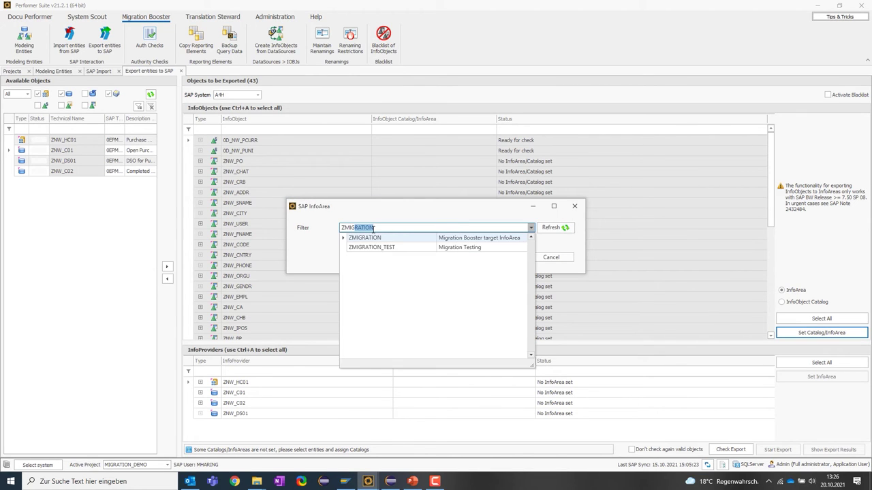
pyautogui.click(371, 238)
pyautogui.click(501, 259)
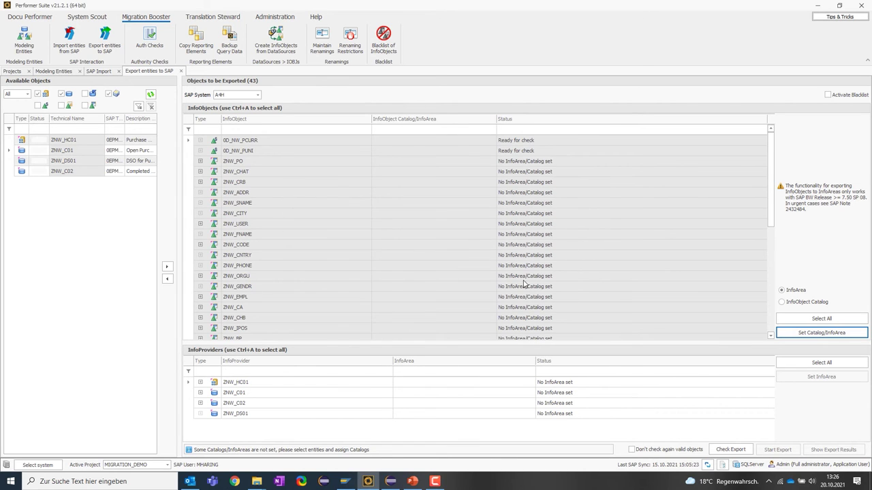
# Step: Assign the InfoArea ZMIGRATION to all InfoProviders in the export list
pyautogui.click(813, 362)
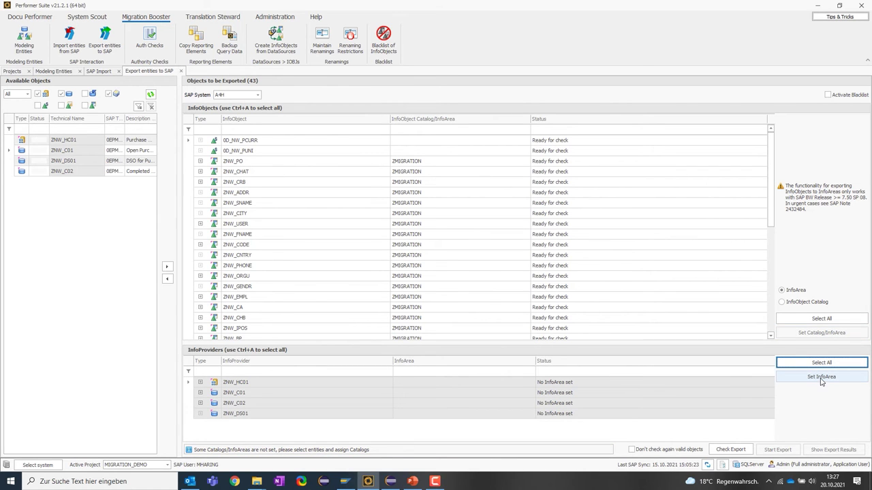
pyautogui.click(820, 378)
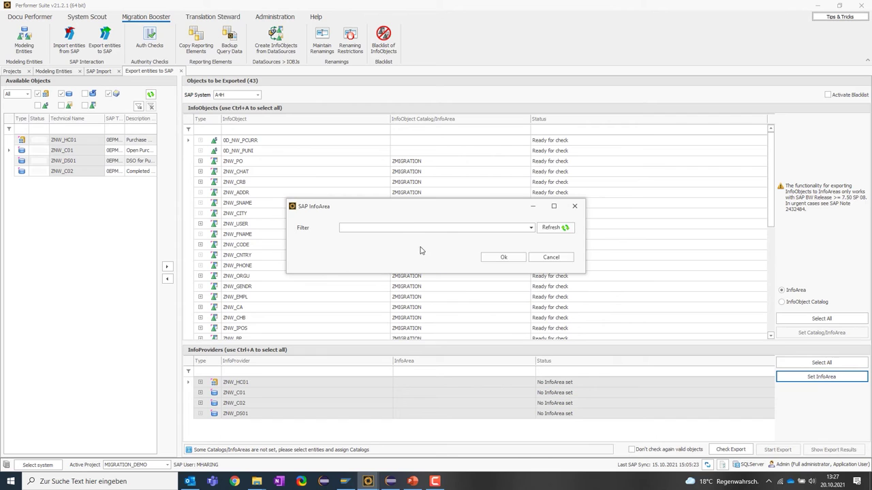
pyautogui.write('ZMIGRATION')
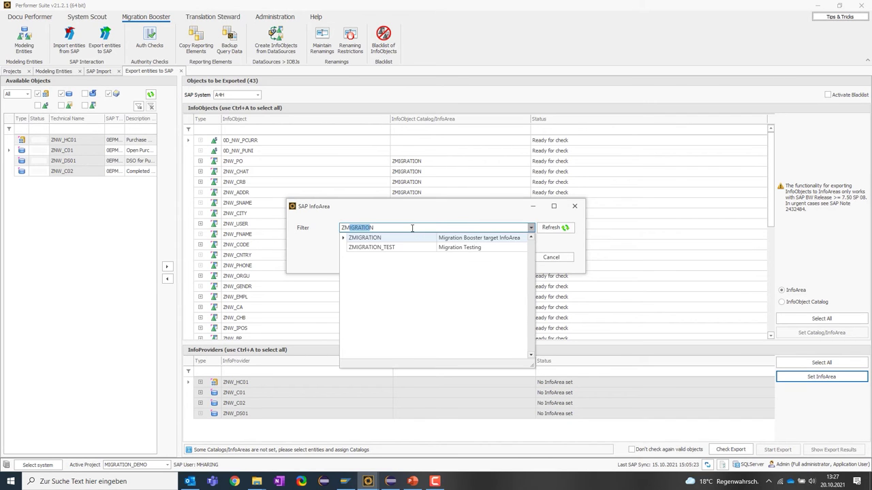
pyautogui.click(412, 237)
pyautogui.click(493, 260)
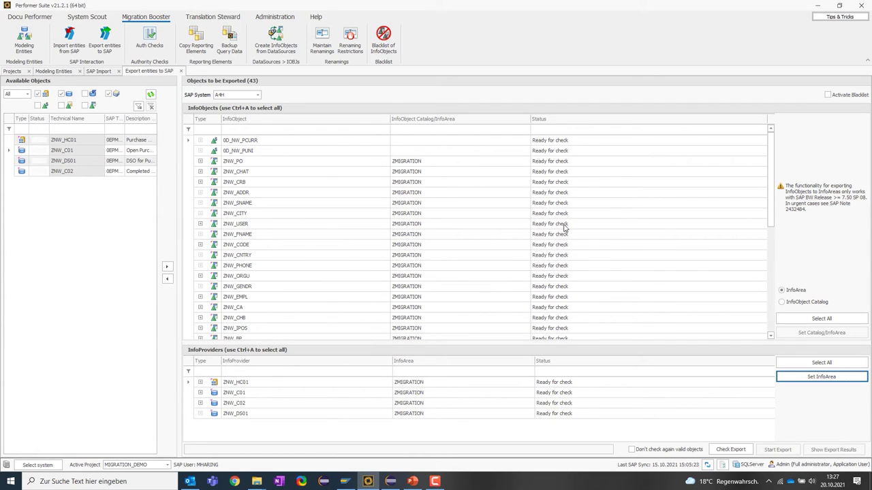
# Step: Enlarge the InfoProviders list, run the export check for all objects and review the status of the InfoObjects
pyautogui.moveTo(618, 341); pyautogui.dragTo(608, 263)
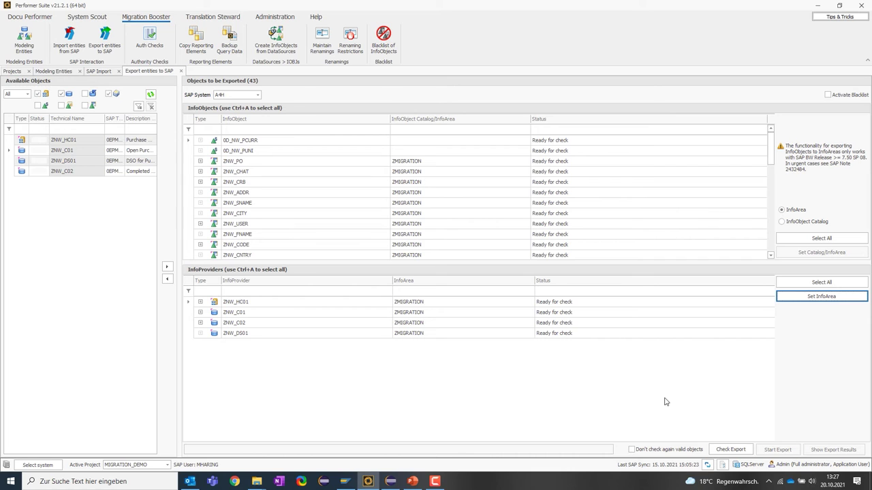
pyautogui.click(730, 449)
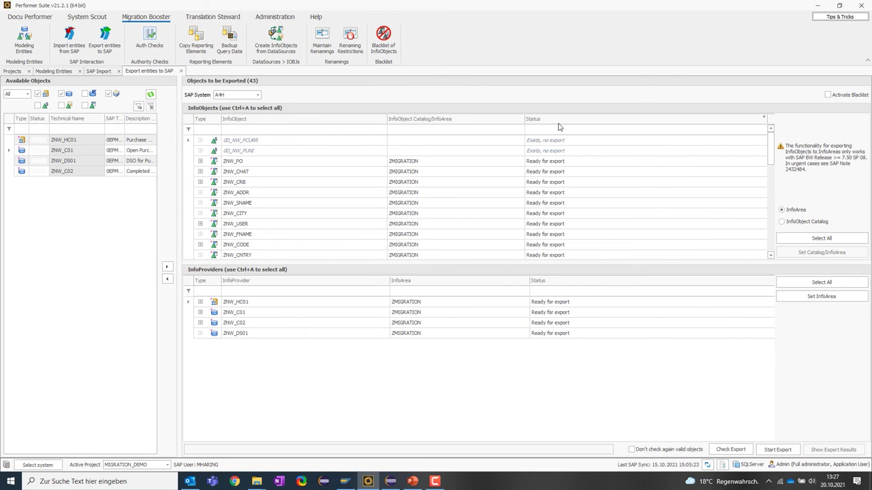
pyautogui.click(539, 154)
pyautogui.click(544, 170)
pyautogui.click(542, 194)
pyautogui.scroll(-1, 548, 215)
pyautogui.scroll(1, 550, 218)
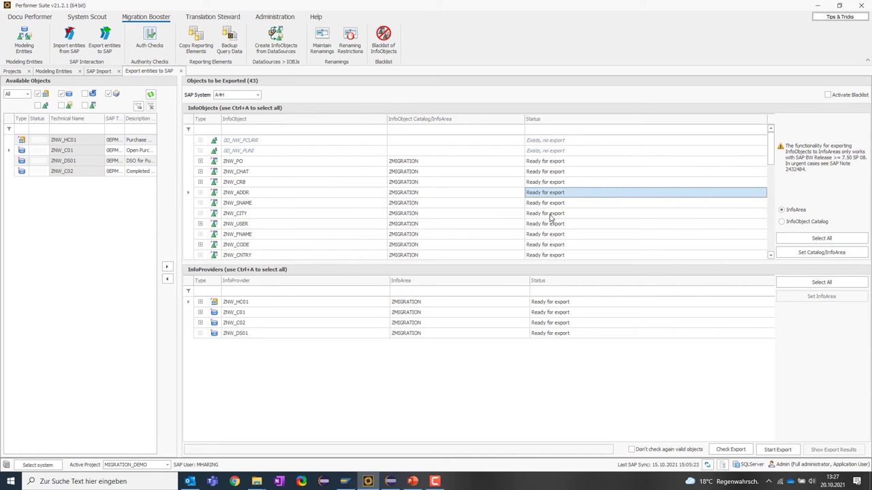
pyautogui.click(551, 215)
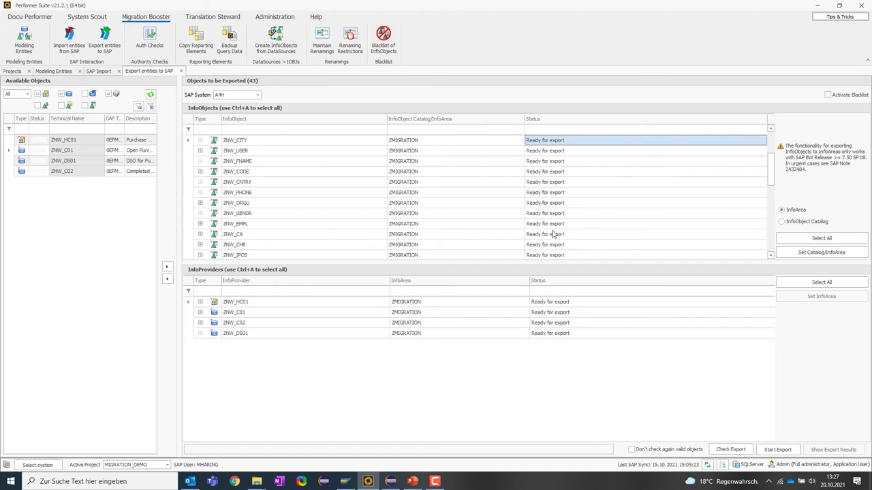
pyautogui.scroll(-1, 552, 234)
pyautogui.scroll(1, 554, 235)
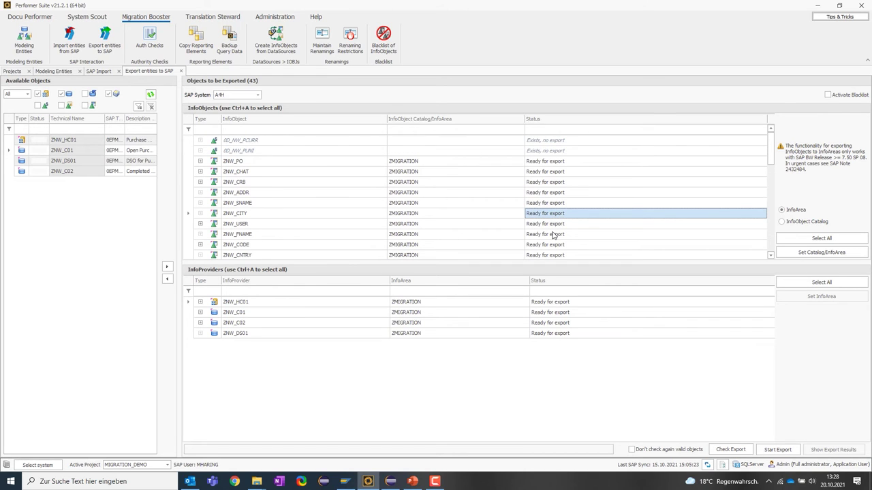
# Step: Compare the checked entries ZNW_PO and ZNW_CHAT with the units 0D_NW_PCURR and 0D_NW_PUNI in the InfoObjects list
pyautogui.click(243, 171)
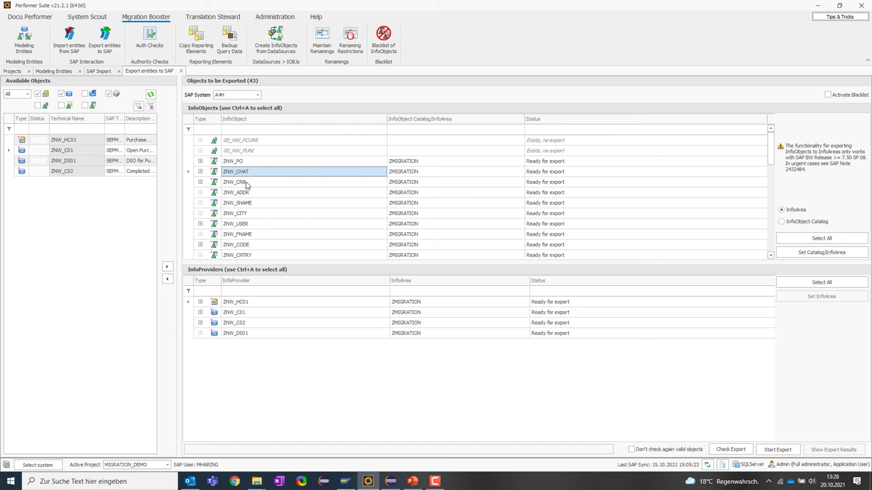
pyautogui.click(248, 164)
pyautogui.click(247, 173)
pyautogui.click(250, 146)
pyautogui.click(250, 141)
pyautogui.click(267, 150)
pyautogui.click(267, 141)
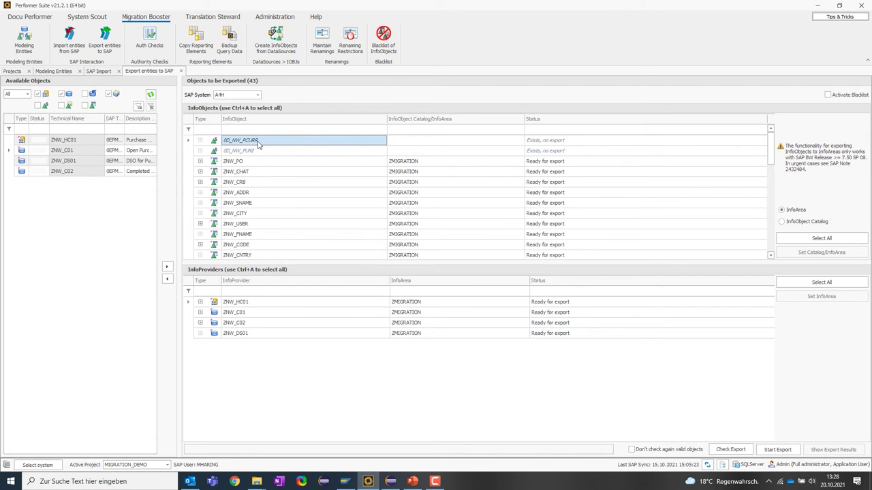
# Step: Review the export check status of the units 0D_NW_PCURR and 0D_NW_PUNI, the other InfoObjects and the InfoProviders
pyautogui.click(553, 141)
pyautogui.click(544, 152)
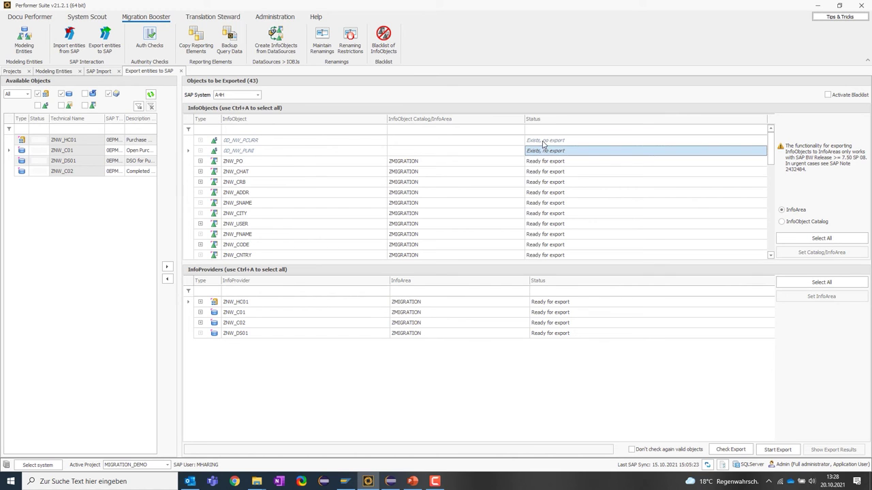
pyautogui.click(542, 149)
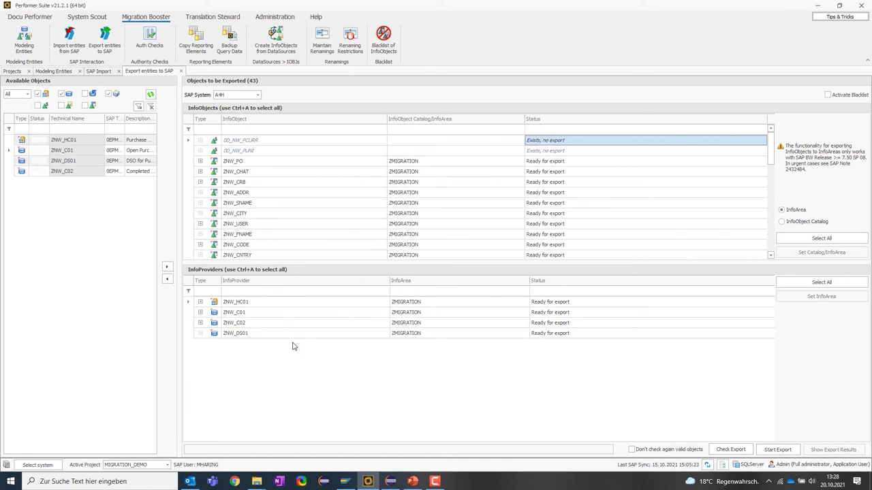
pyautogui.click(564, 161)
pyautogui.click(542, 174)
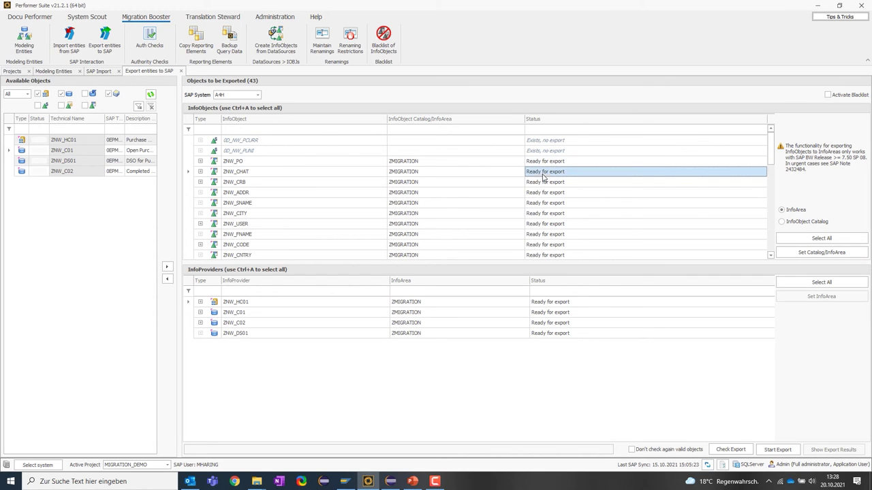
pyautogui.click(541, 184)
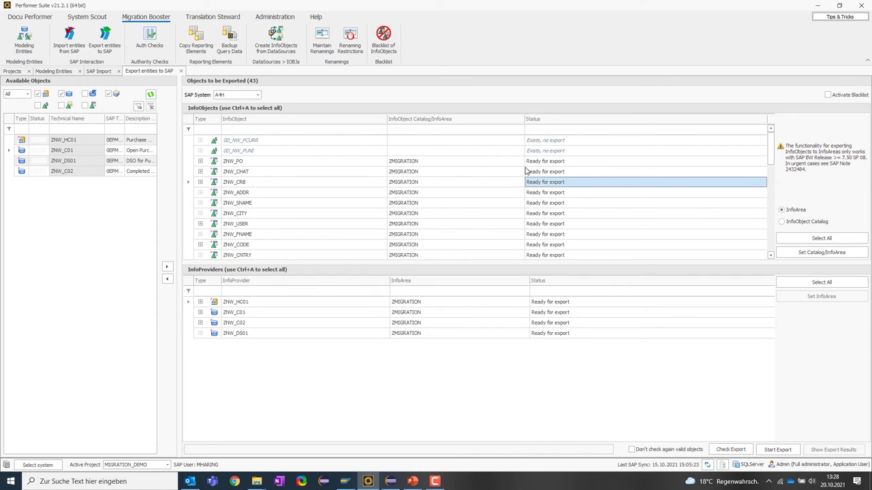
pyautogui.click(551, 235)
pyautogui.scroll(-5, 572, 192)
pyautogui.scroll(-4, 572, 194)
pyautogui.click(555, 315)
pyautogui.click(559, 325)
pyautogui.click(556, 335)
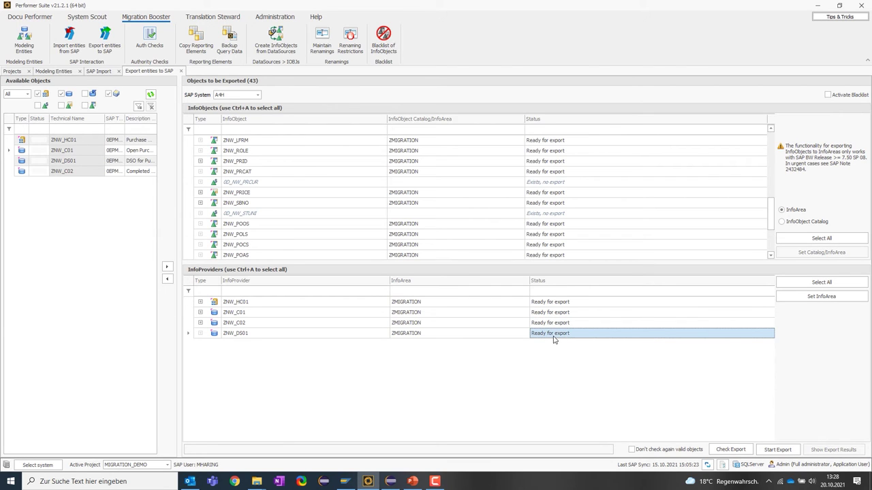
# Step: Examine the units 0D_NW_STUNI and 0D_NW_PRCUR in the InfoObjects list
pyautogui.click(537, 213)
pyautogui.click(238, 214)
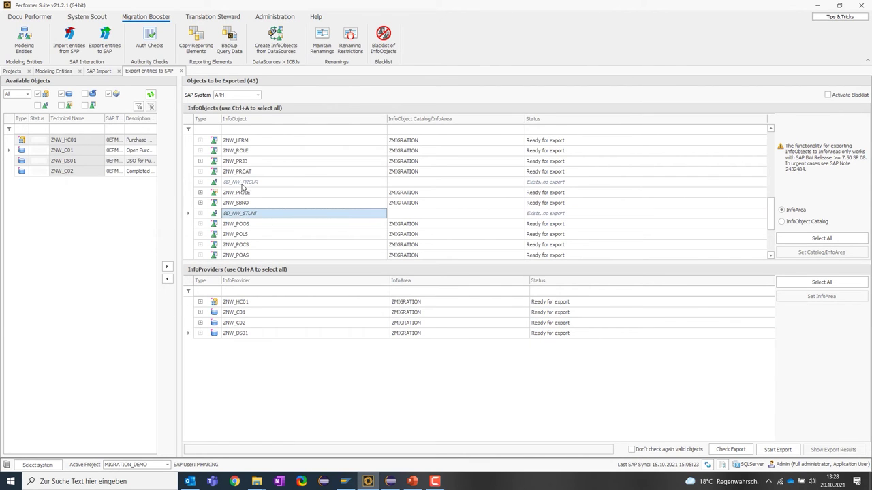
pyautogui.click(241, 184)
pyautogui.click(246, 213)
pyautogui.click(250, 185)
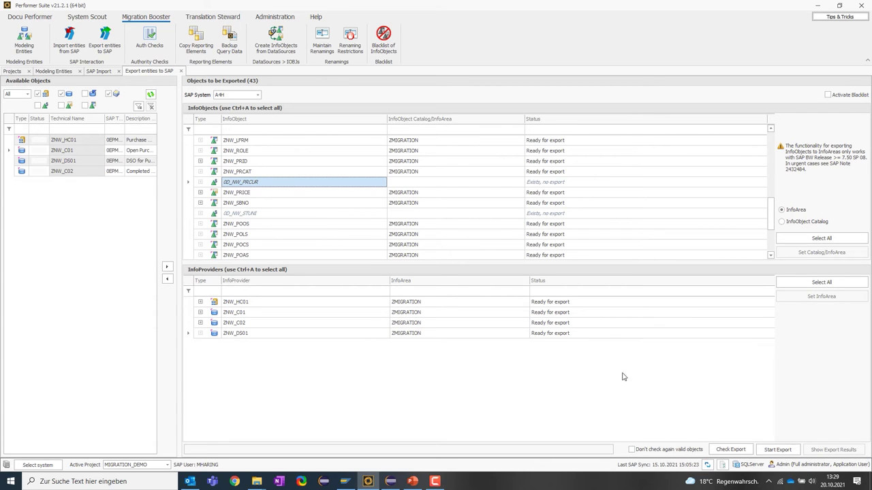
# Step: Start the export of all listed objects to A4H and refresh the InfoArea ZMIGRATION in Eclipse
pyautogui.click(792, 452)
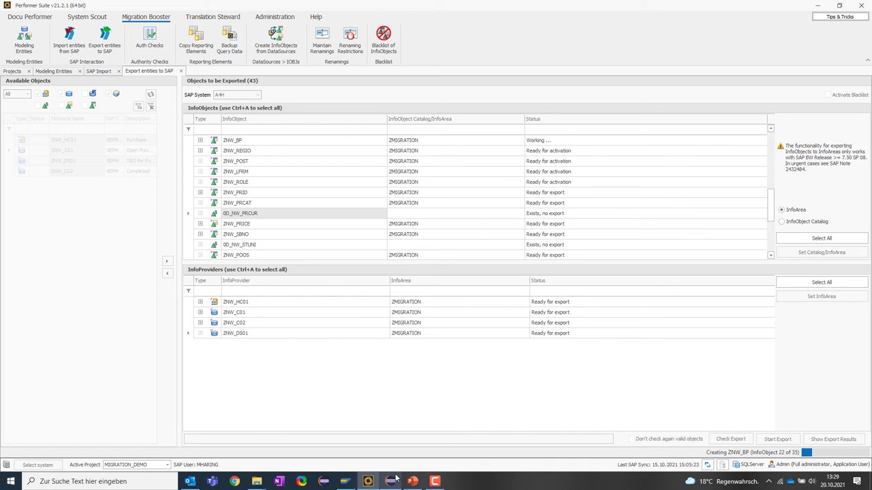
pyautogui.moveTo(395, 480)
pyautogui.click(391, 436)
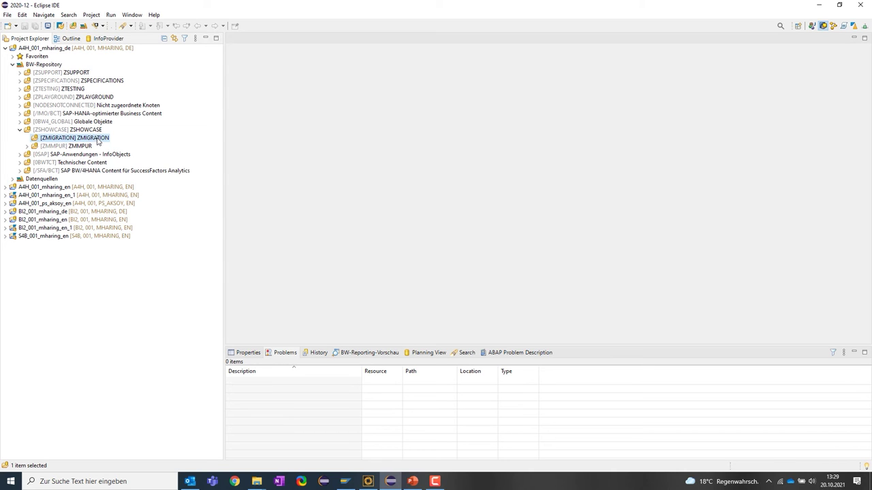
pyautogui.rightClick(98, 141)
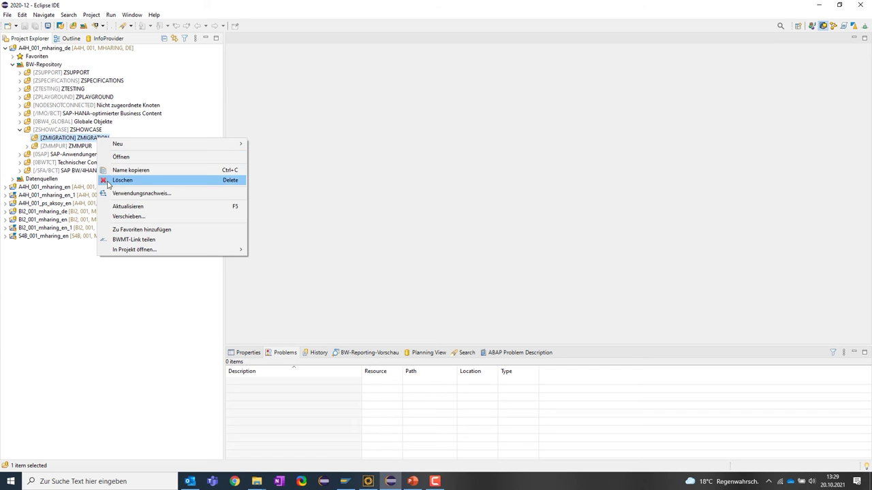
pyautogui.click(124, 206)
# Step: Inspect the characteristics (Merkmal) and key figures (Kennzahl) under ZMIGRATION, and check the export status in Performer Suite
pyautogui.click(34, 146)
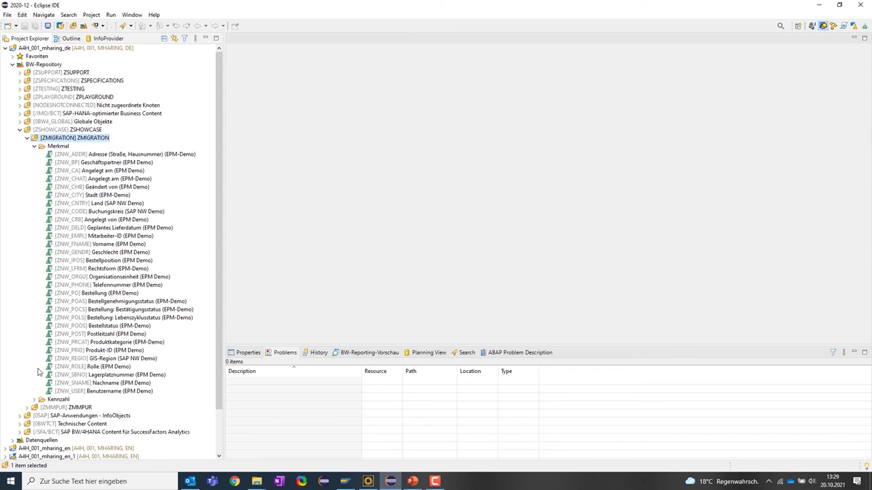
pyautogui.click(34, 400)
pyautogui.scroll(-1, 41, 368)
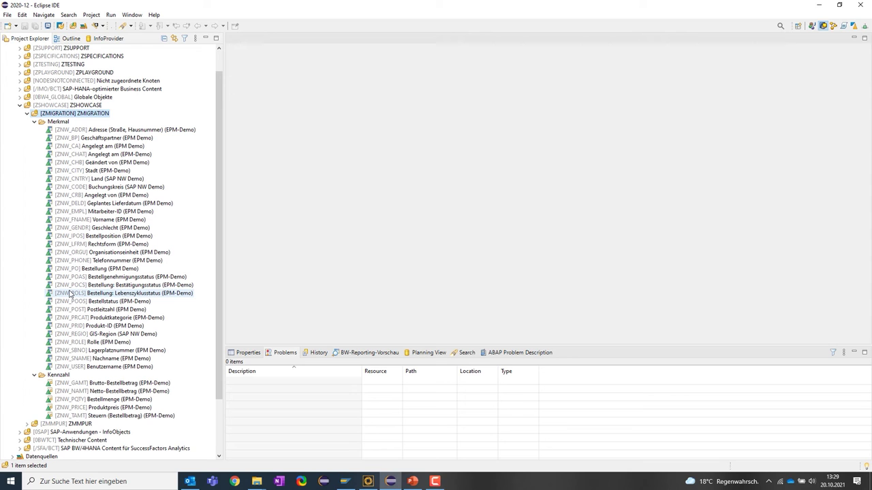
pyautogui.click(368, 481)
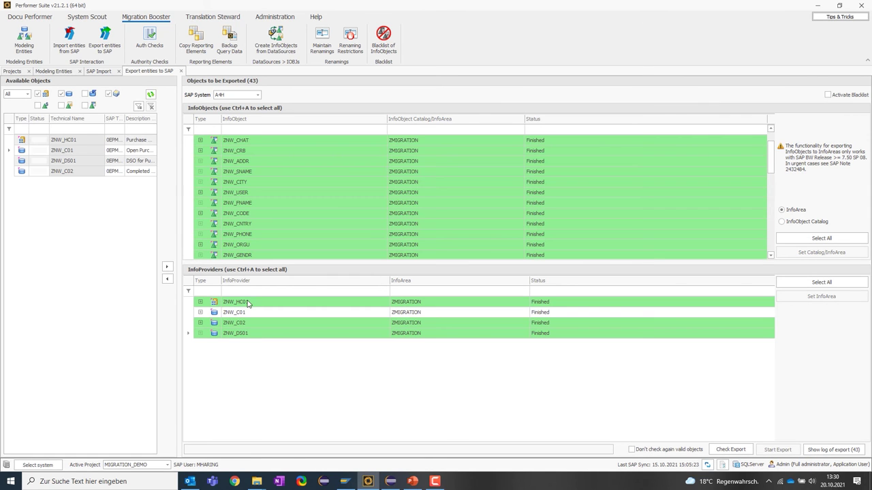
# Step: Switch to Eclipse, refresh the InfoArea ZMIGRATION and expand its CompositeProvider and DataStore-Objekt (advanced) folders
pyautogui.click(390, 481)
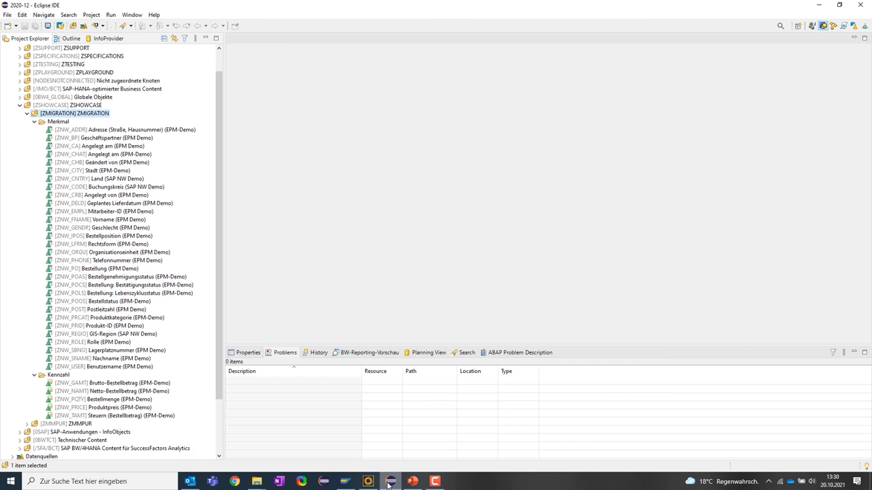
pyautogui.click(34, 121)
pyautogui.click(34, 153)
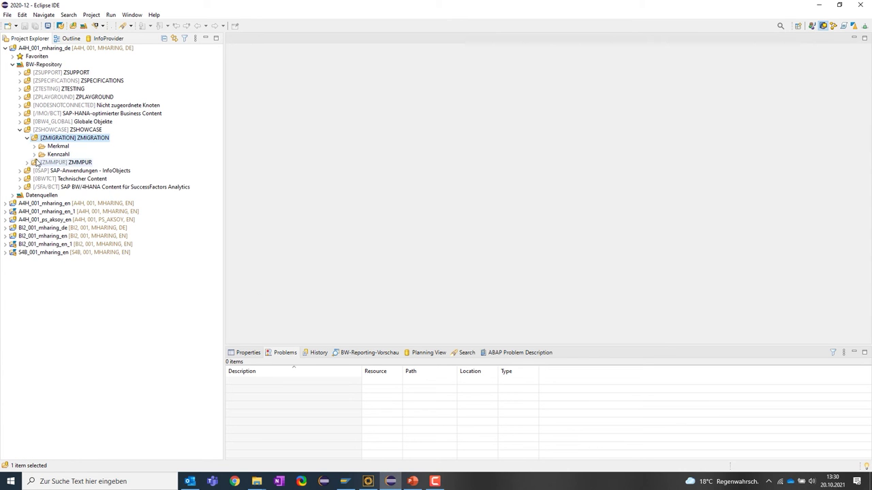
pyautogui.rightClick(86, 142)
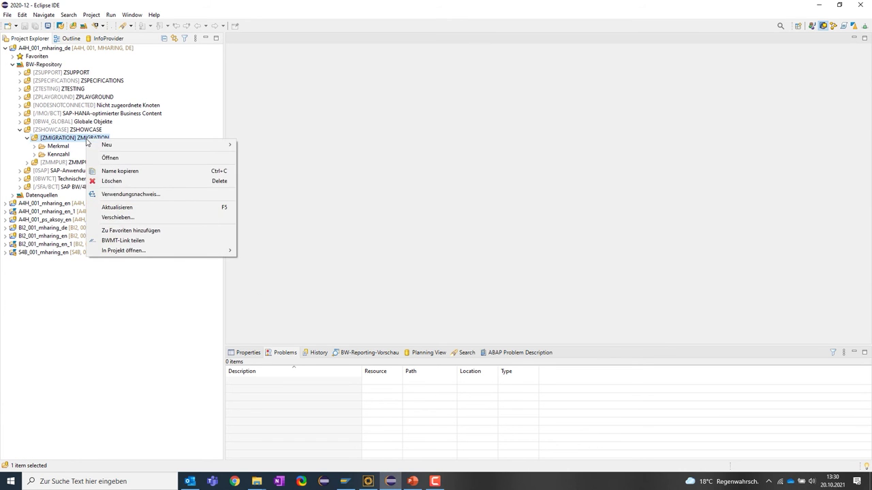
pyautogui.click(112, 206)
pyautogui.click(34, 146)
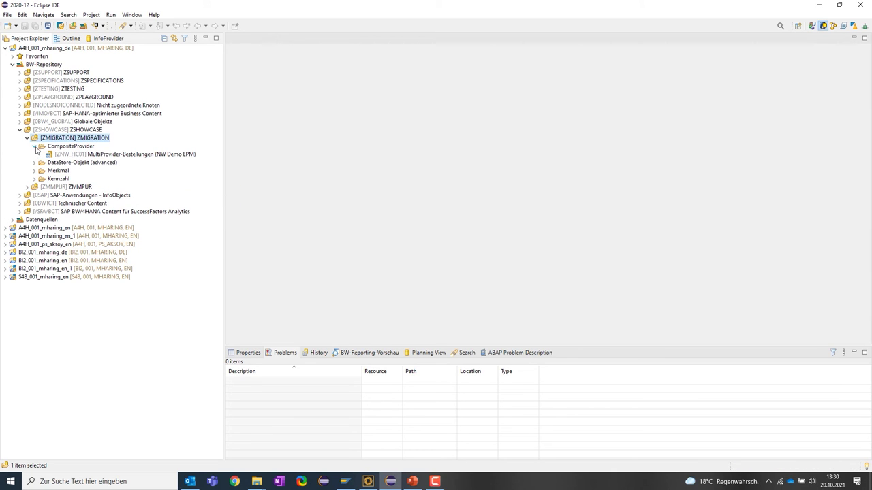
pyautogui.click(34, 162)
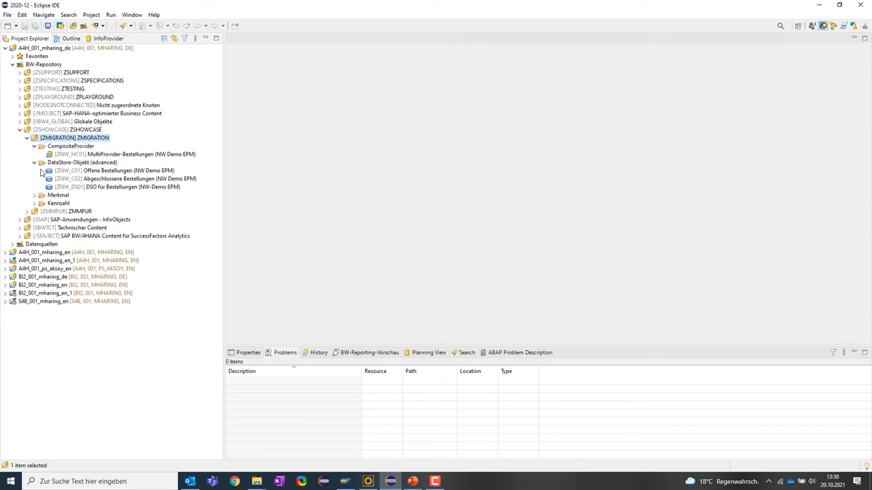
# Step: Open the CompositeProvider ZNW_HC01, examine its output fields and their associated InfoObjects, and close it
pyautogui.click(95, 155)
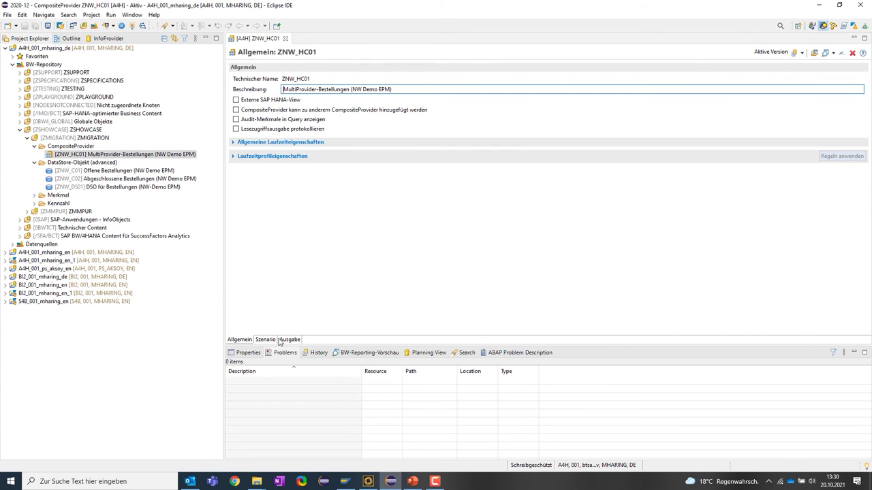
pyautogui.click(289, 339)
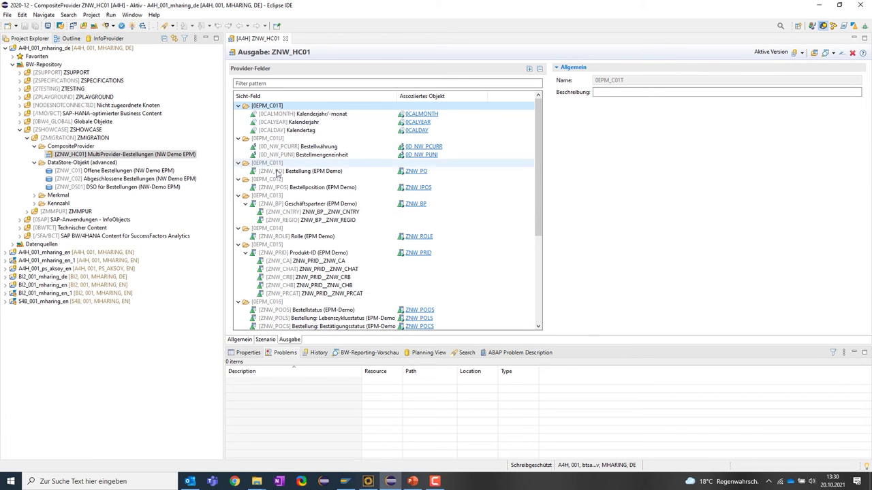
pyautogui.click(271, 195)
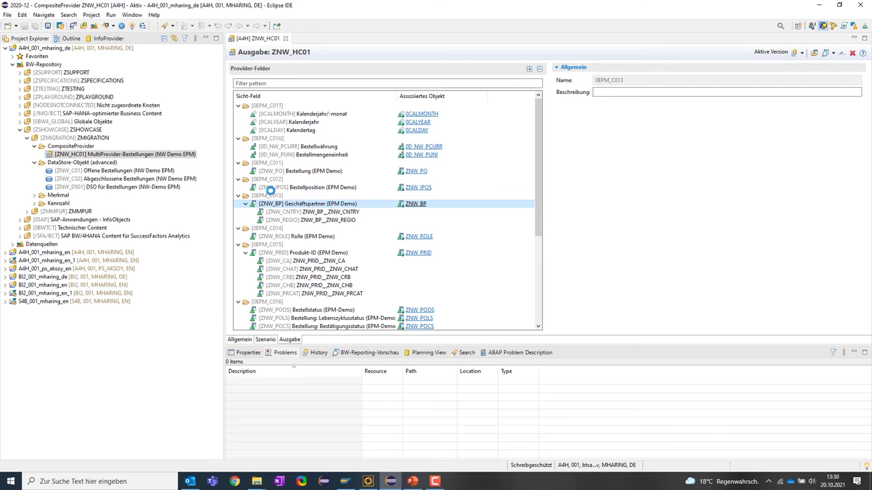
pyautogui.click(271, 187)
pyautogui.scroll(-1, 277, 212)
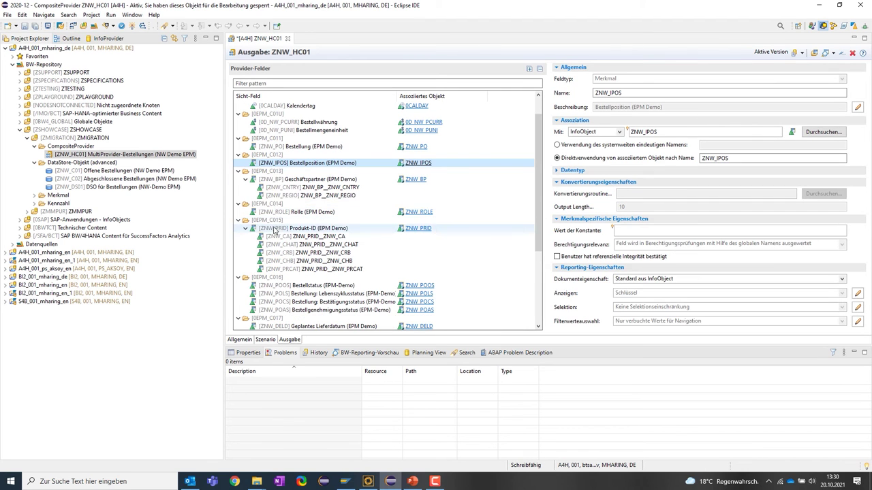
pyautogui.click(278, 181)
pyautogui.click(272, 211)
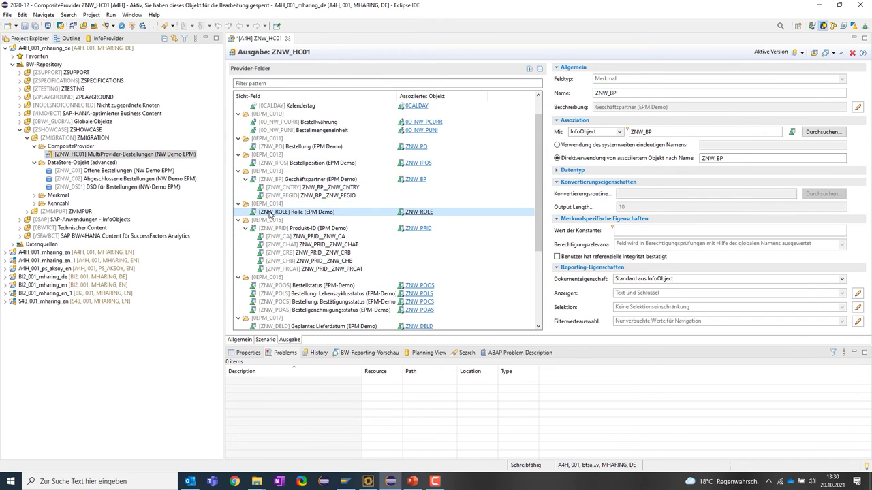
pyautogui.click(281, 229)
pyautogui.scroll(-2, 293, 259)
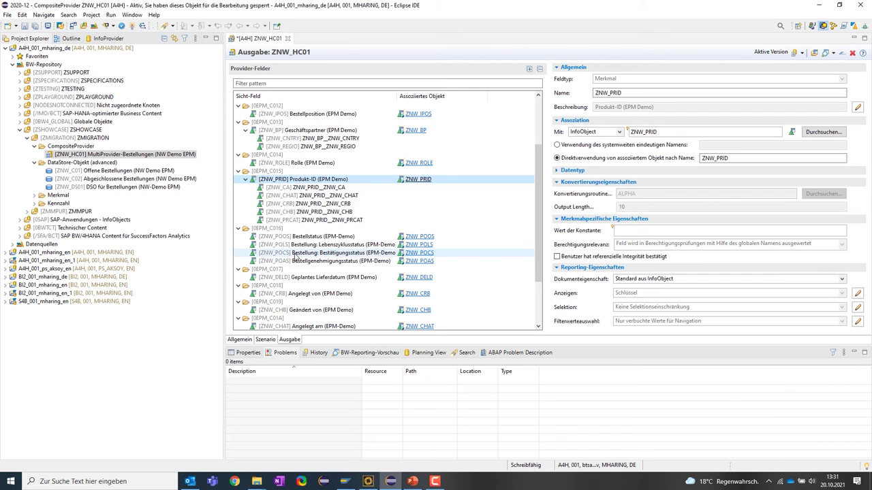
pyautogui.scroll(-1, 296, 257)
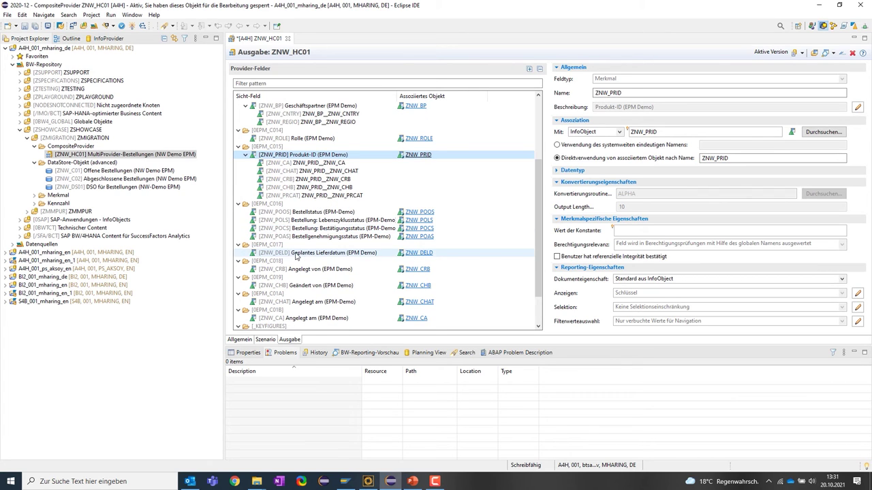
pyautogui.click(287, 41)
pyautogui.click(480, 247)
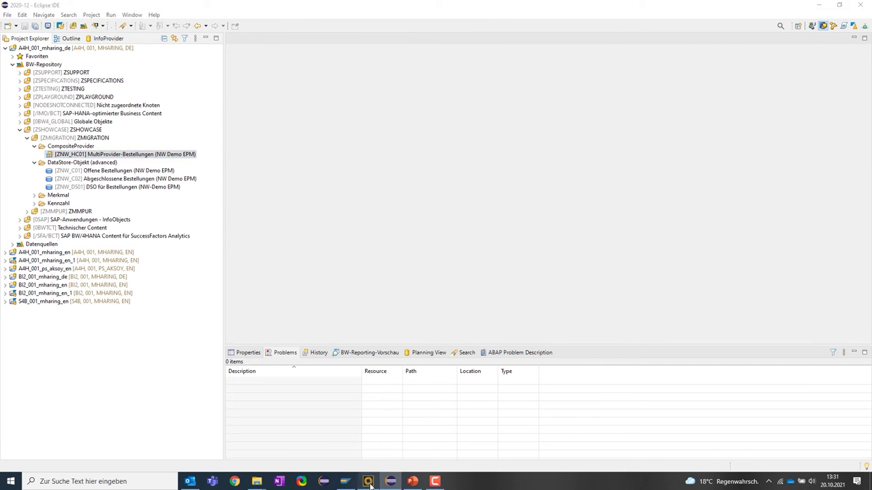
# Step: Switch to Performer Suite and close the Export entities to SAP and SAP Import views
pyautogui.click(367, 481)
pyautogui.click(178, 71)
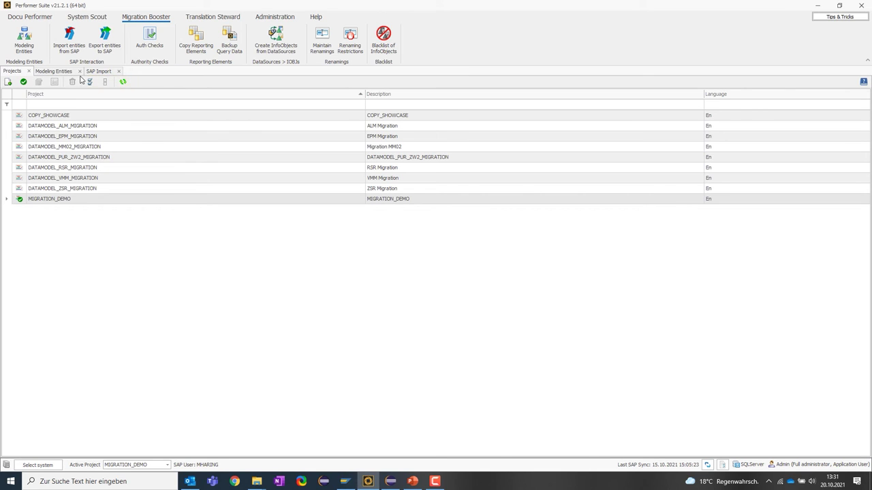
pyautogui.click(59, 73)
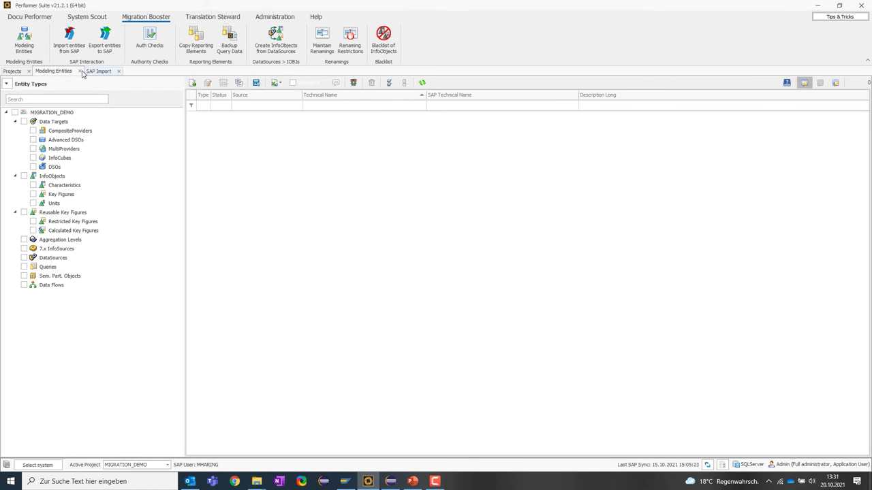
pyautogui.click(119, 71)
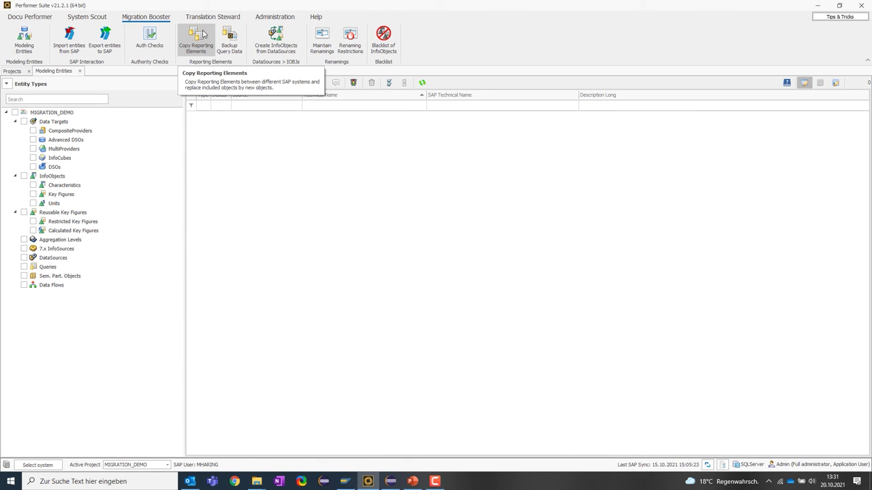
# Step: Open Copy Reporting Elements, list the queries of source system BI2 and set the target system to A4H
pyautogui.click(203, 34)
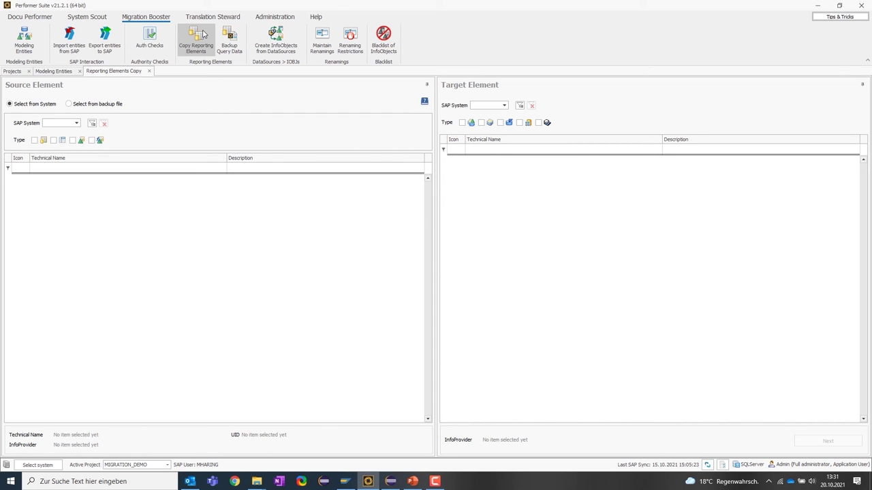
pyautogui.click(76, 123)
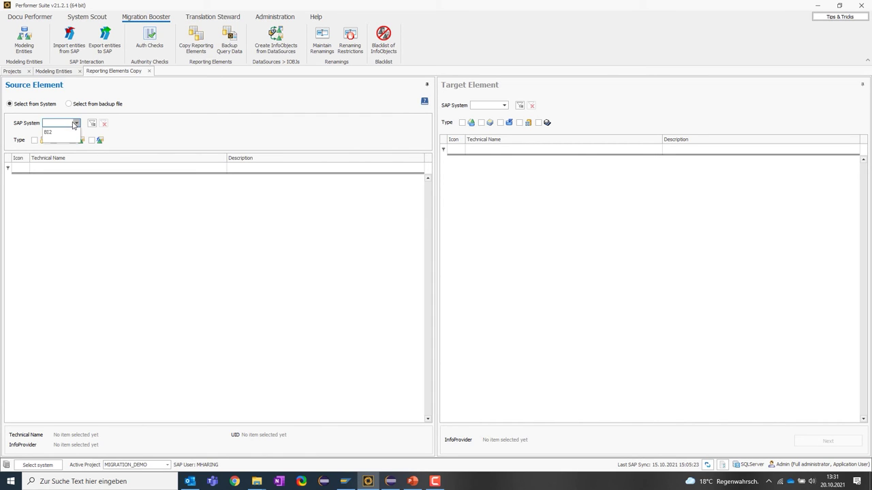
pyautogui.click(54, 133)
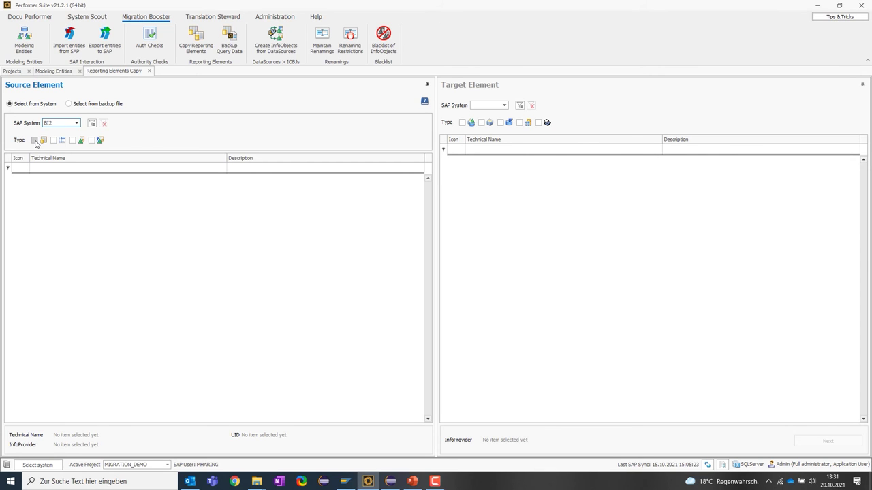
pyautogui.click(35, 141)
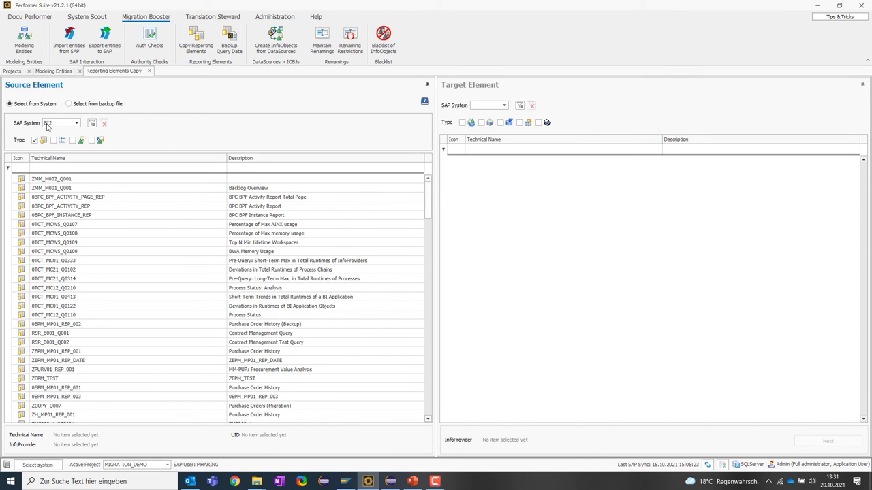
pyautogui.click(492, 106)
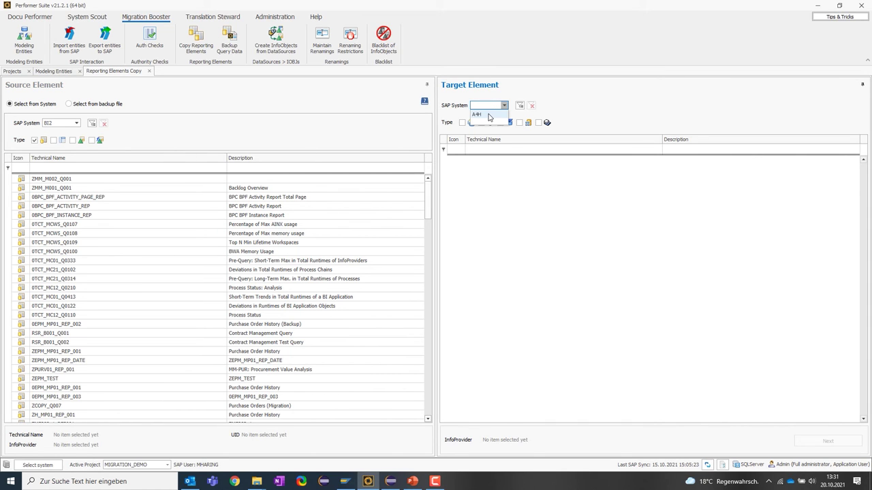
pyautogui.click(480, 115)
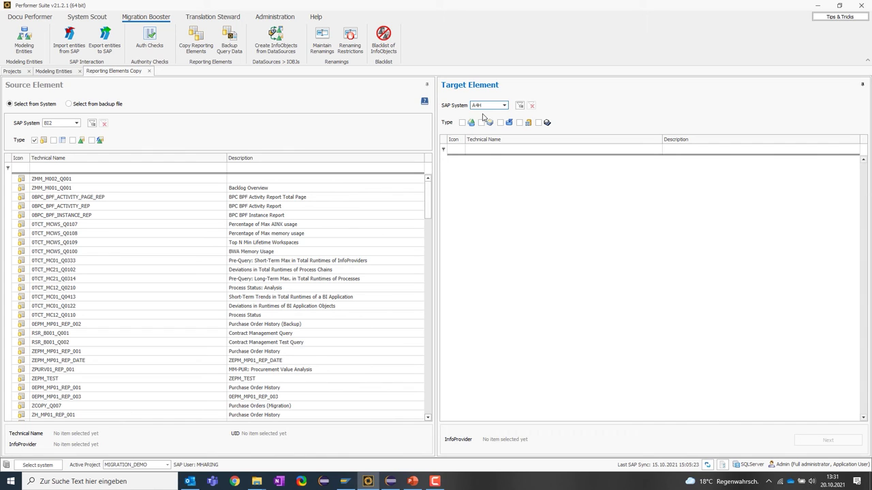
# Step: List the CompositeProviders of target system A4H, filter their technical names by ZNW, and select ZNW_HC01 as the target element
pyautogui.click(520, 123)
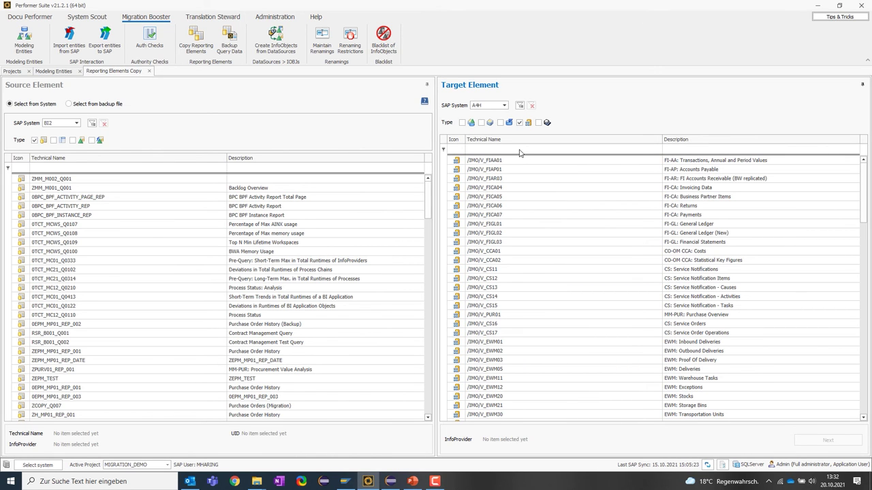
pyautogui.click(520, 149)
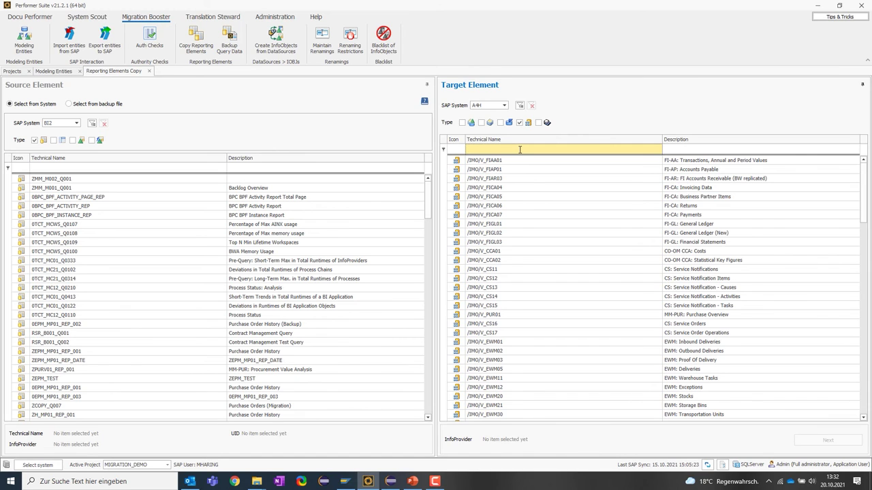
pyautogui.write('ZNW')
pyautogui.click(520, 161)
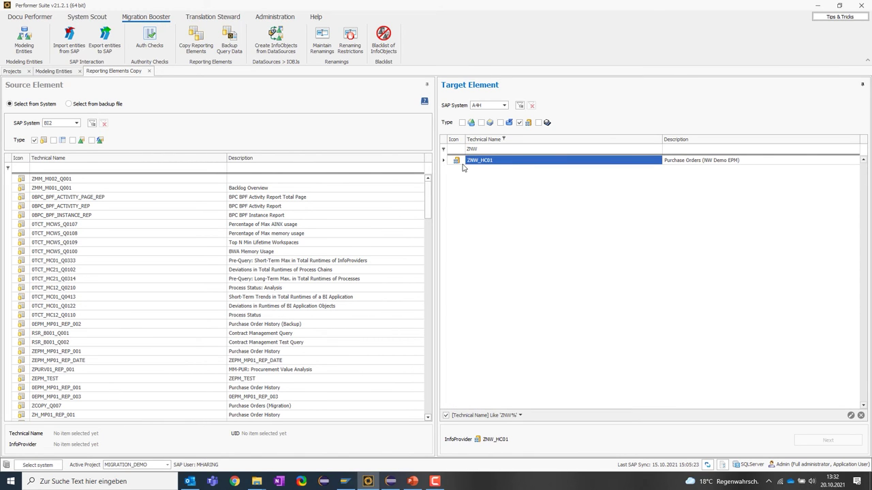
# Step: Filter the source queries by 0EPM, select 0EPM_MP01_REP_001, and proceed to the copy details
pyautogui.click(55, 168)
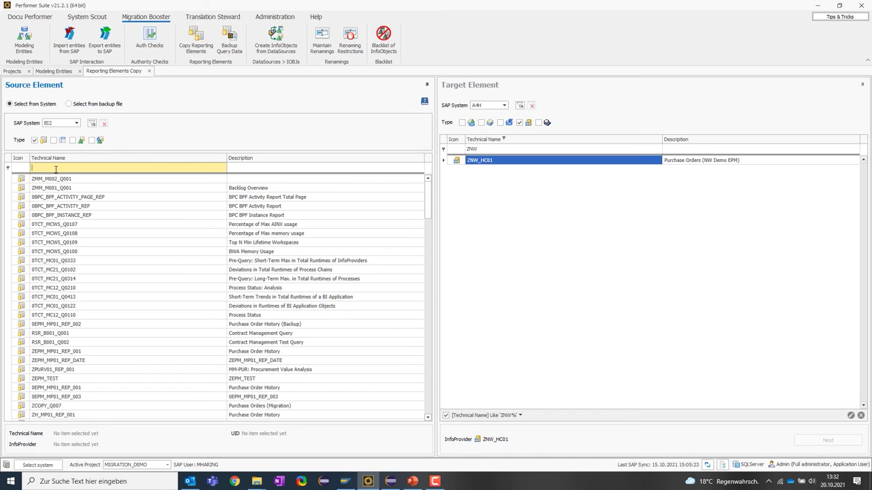
pyautogui.write('0EPM')
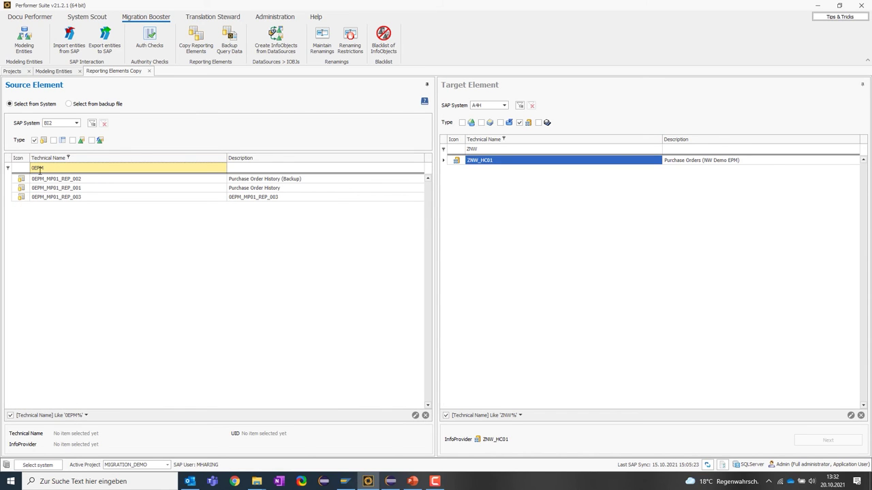
pyautogui.click(45, 188)
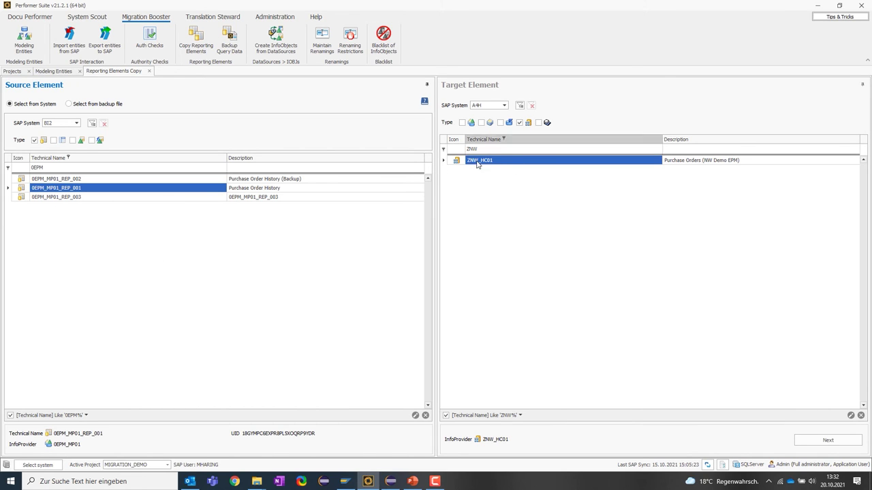
pyautogui.click(827, 441)
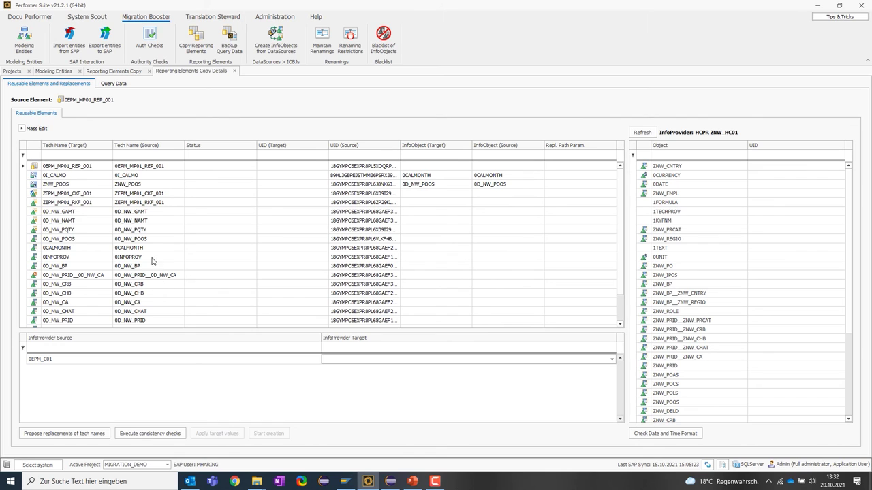
# Step: Examine the source technical names of the query, its variables, its key figures and its InfoObjects among the reusable elements
pyautogui.click(135, 169)
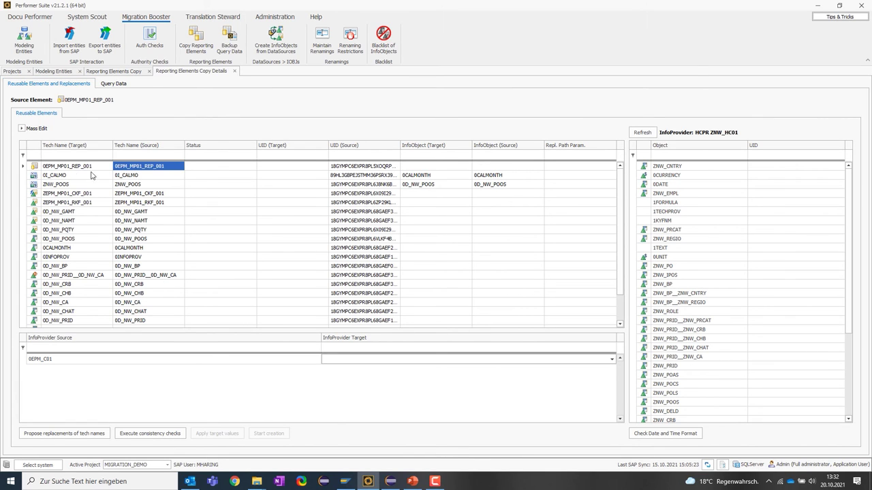
pyautogui.click(132, 177)
pyautogui.click(133, 185)
pyautogui.click(135, 193)
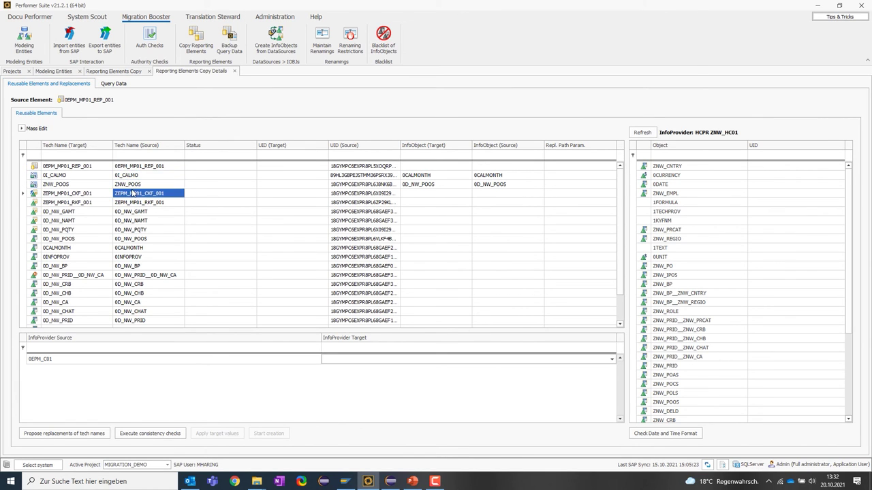
pyautogui.click(134, 203)
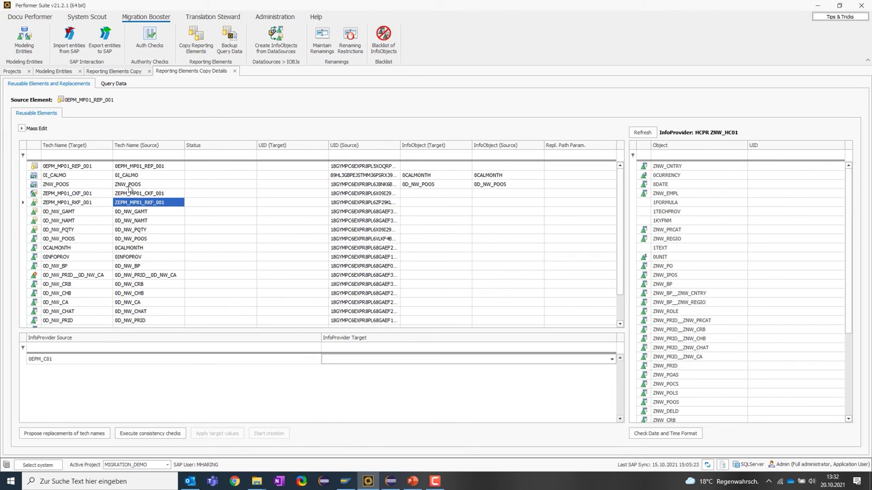
pyautogui.click(130, 185)
pyautogui.click(130, 175)
pyautogui.click(133, 166)
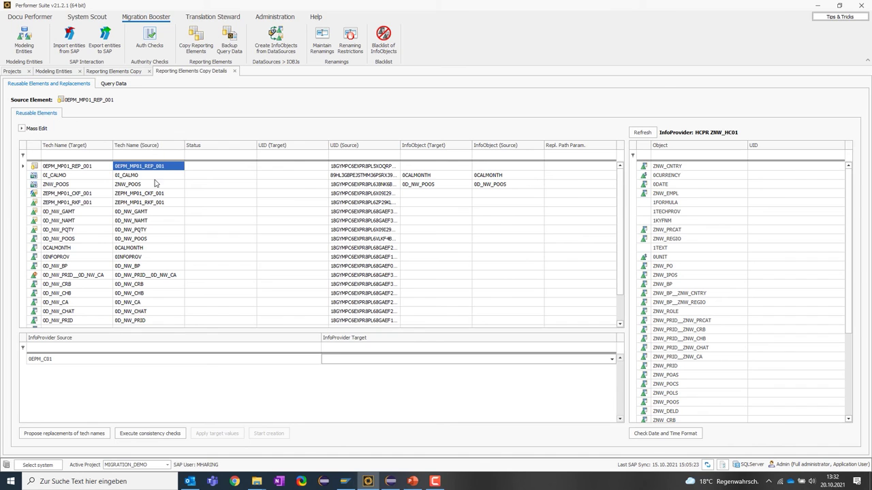
pyautogui.click(139, 194)
pyautogui.click(133, 229)
pyautogui.click(128, 265)
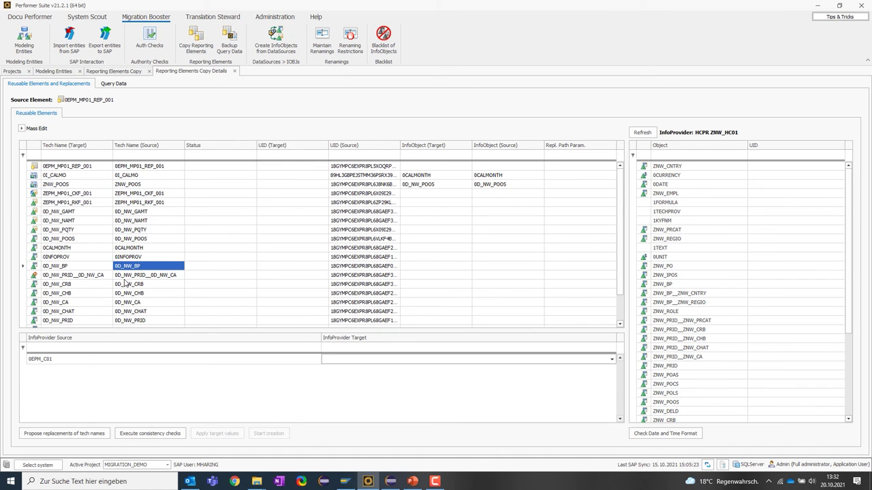
# Step: Compare the target and source technical names of the reusable elements from ZEPM_MP01_CKF_001 to 0D_NW_POOS
pyautogui.click(62, 203)
pyautogui.click(71, 195)
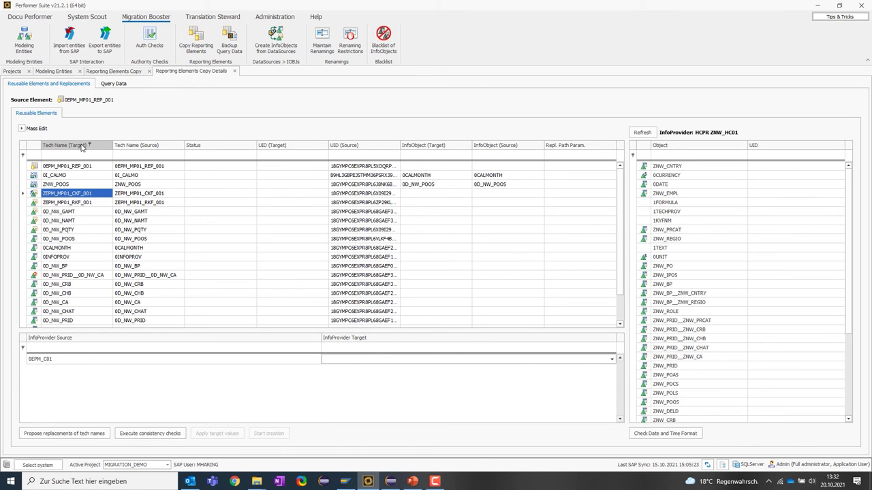
pyautogui.click(136, 205)
pyautogui.click(76, 205)
pyautogui.click(133, 212)
pyautogui.click(135, 222)
pyautogui.click(89, 225)
pyautogui.click(139, 232)
pyautogui.click(81, 232)
pyautogui.click(91, 238)
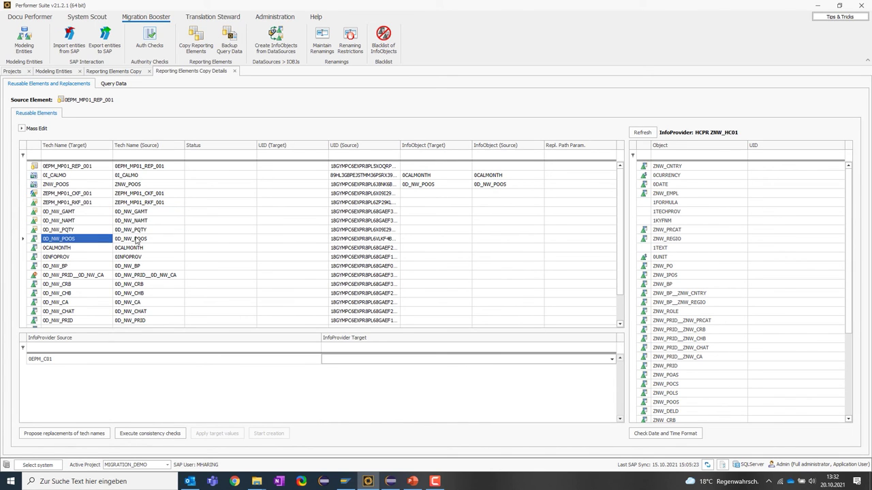
pyautogui.click(136, 240)
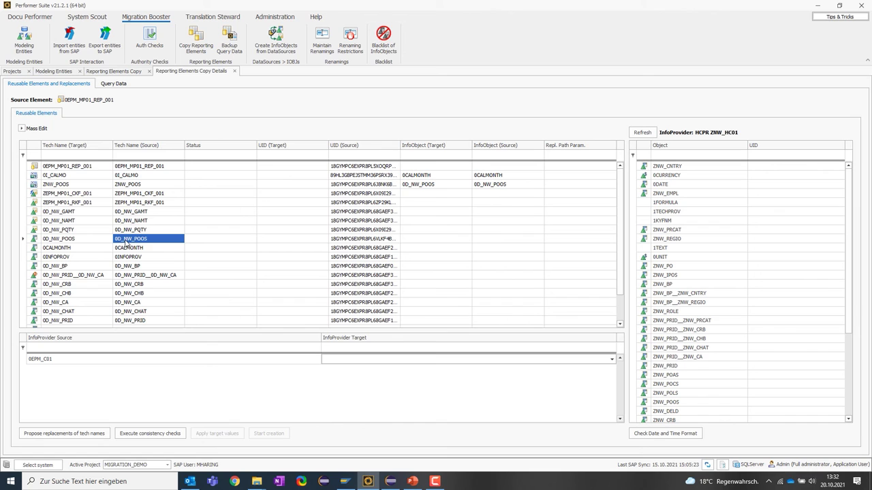
pyautogui.click(64, 240)
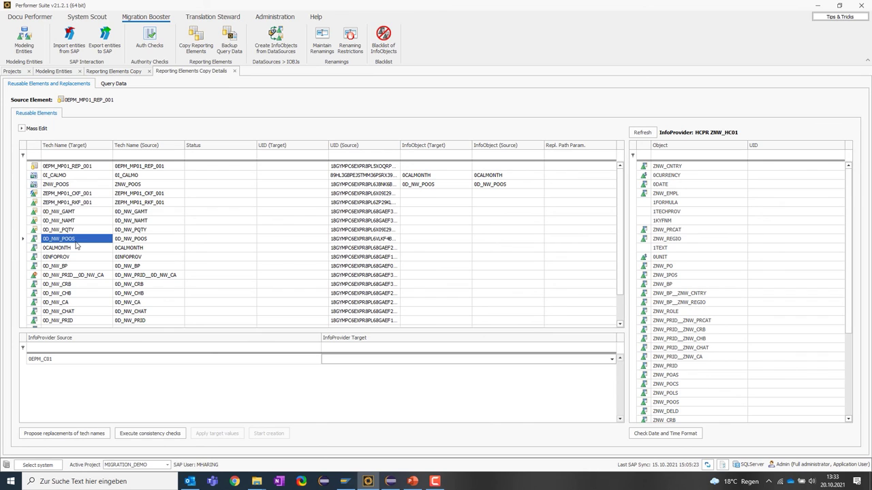
pyautogui.click(58, 230)
pyautogui.click(59, 221)
pyautogui.click(60, 212)
pyautogui.click(59, 222)
pyautogui.click(58, 230)
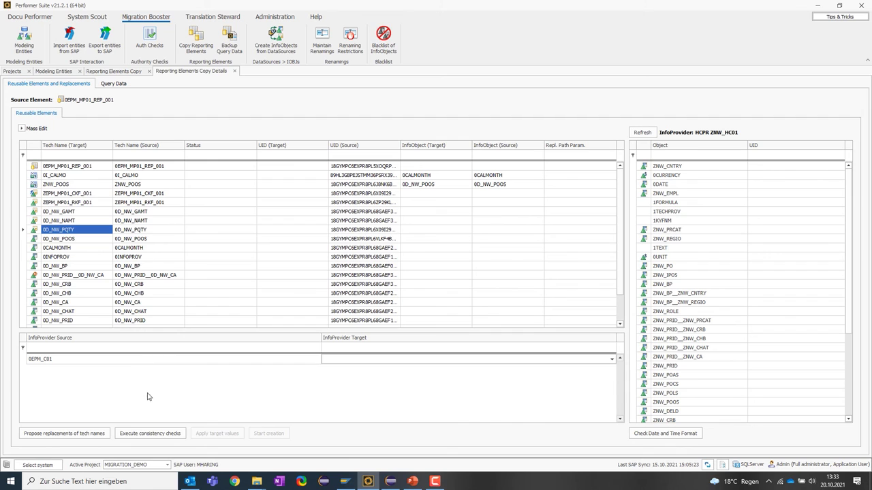
# Step: Execute the consistency checks on the reusable elements and widen the Status column to show the full messages
pyautogui.click(169, 434)
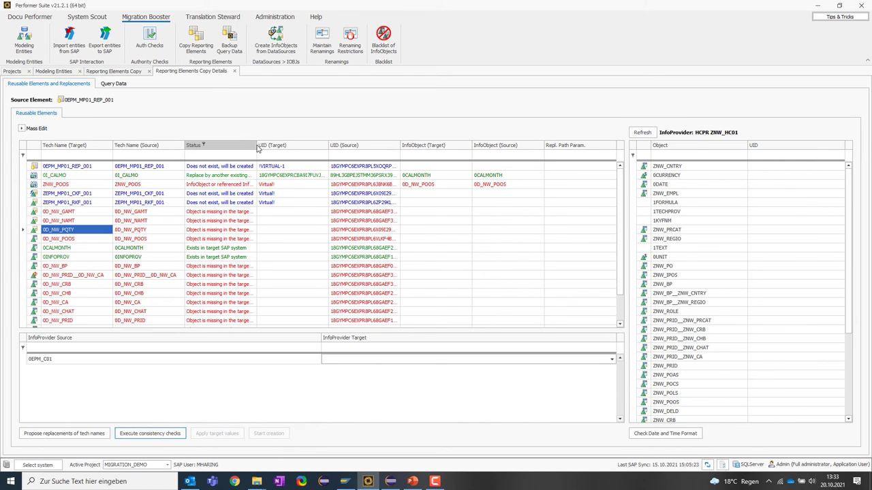
pyautogui.moveTo(255, 145); pyautogui.dragTo(368, 155)
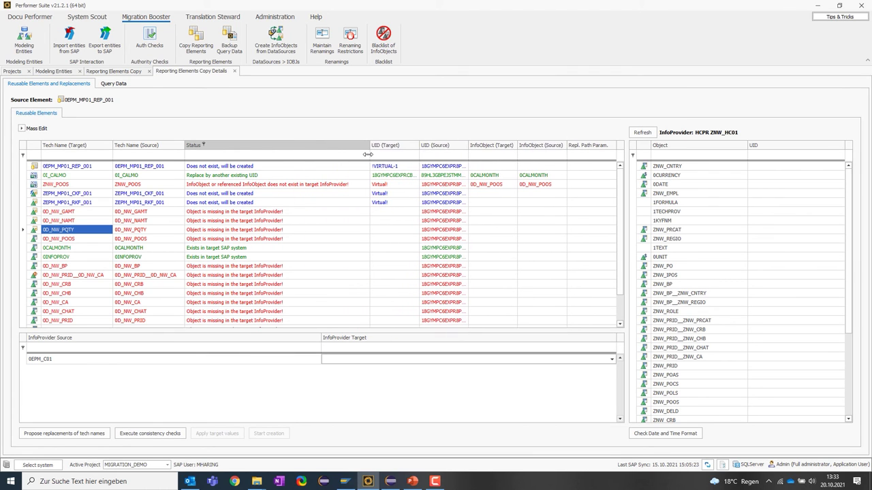
# Step: Review the check status of 0D_NW_GAMT, 0D_NW_NAMT, 0D_NW_PQTY and 0D_NW_POOS against their target and source names
pyautogui.click(219, 212)
pyautogui.click(214, 221)
pyautogui.click(212, 230)
pyautogui.click(210, 239)
pyautogui.click(209, 230)
pyautogui.click(211, 222)
pyautogui.click(210, 213)
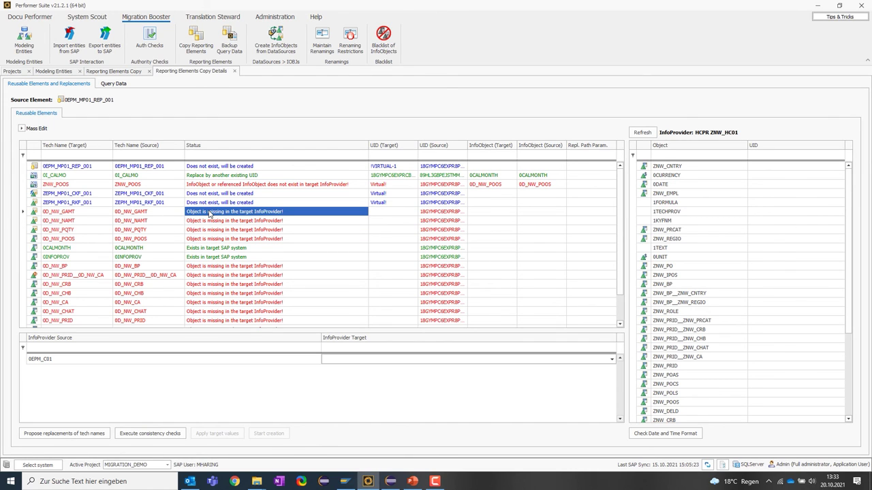
pyautogui.click(93, 214)
pyautogui.click(146, 214)
pyautogui.click(206, 214)
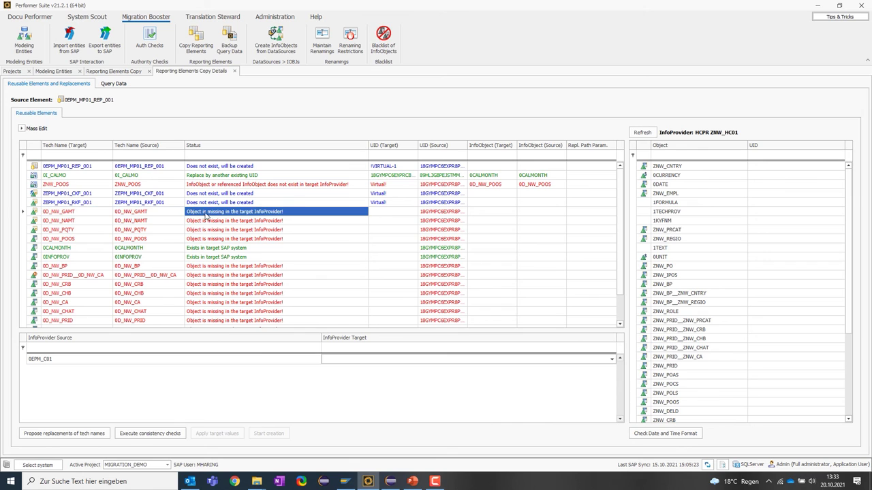
pyautogui.click(75, 214)
pyautogui.click(74, 222)
pyautogui.click(74, 230)
pyautogui.click(74, 239)
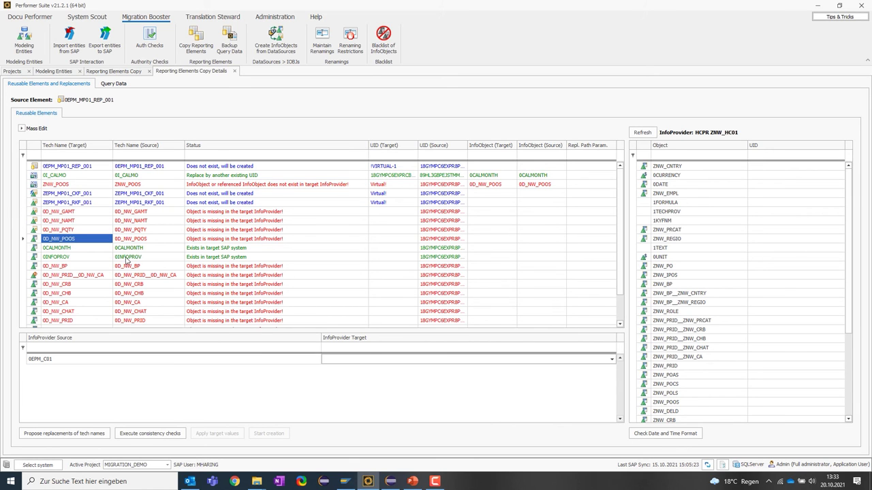
# Step: Examine the status messages and target InfoObjects of variable ZNW_POOS and attribute 0D_NW_CITY
pyautogui.click(199, 184)
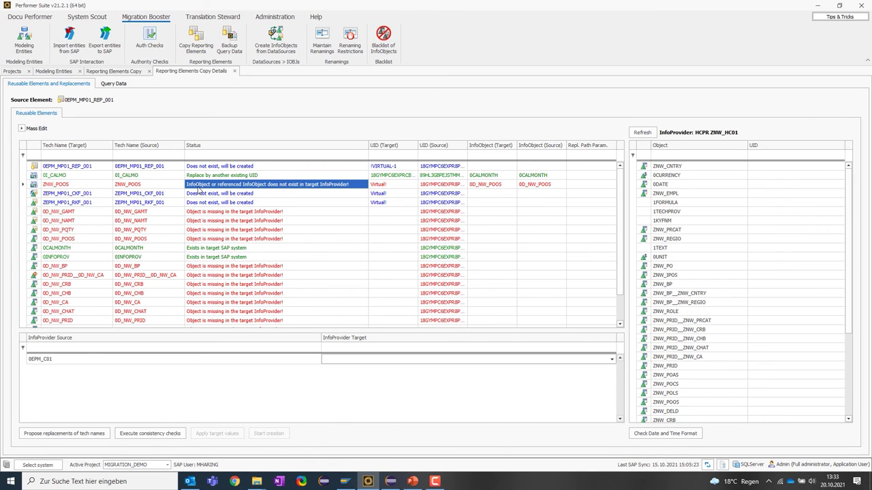
pyautogui.click(72, 185)
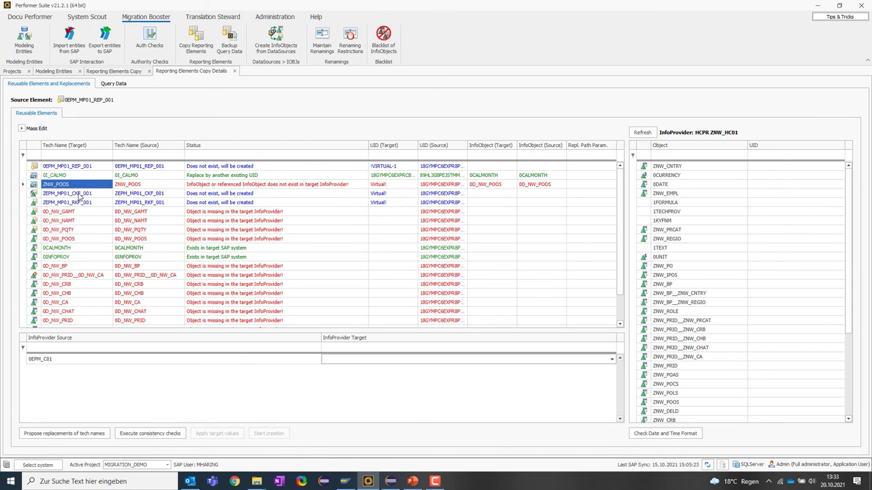
pyautogui.click(480, 188)
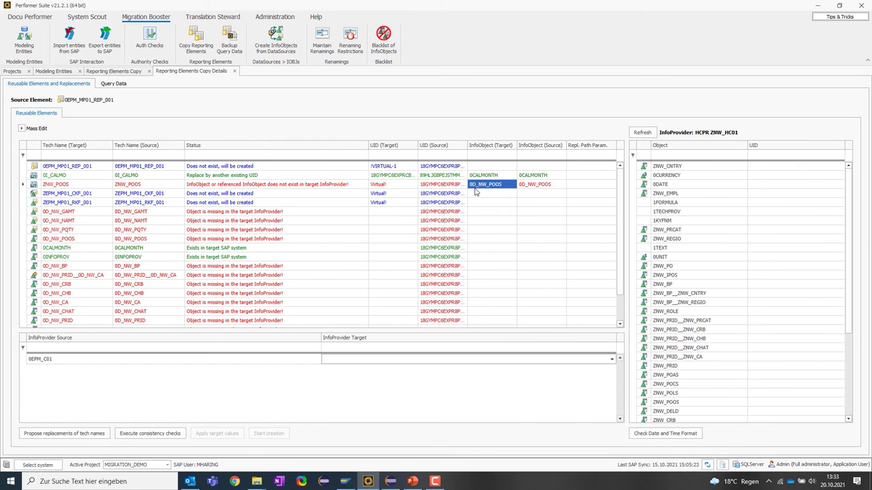
pyautogui.scroll(-2, 474, 194)
pyautogui.click(83, 325)
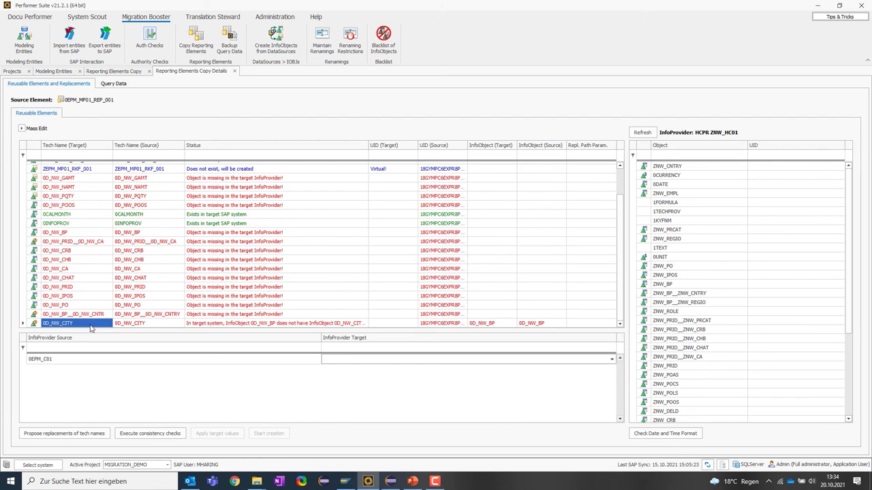
pyautogui.click(141, 325)
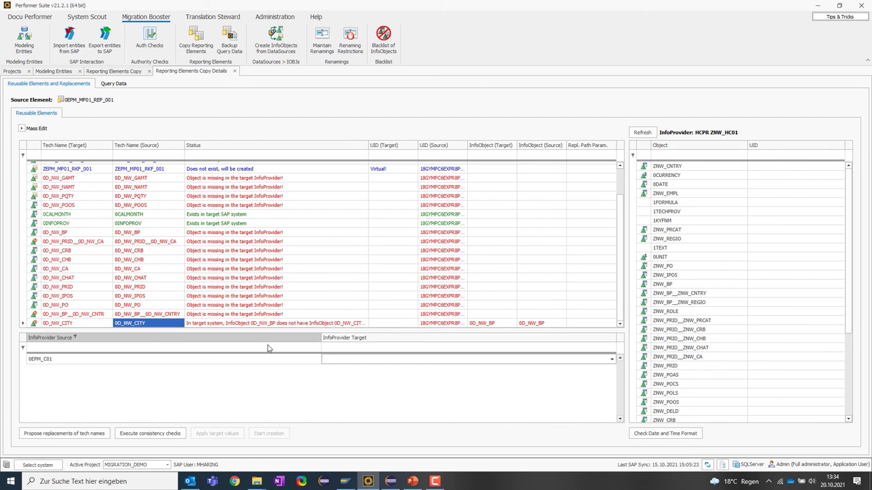
pyautogui.click(488, 324)
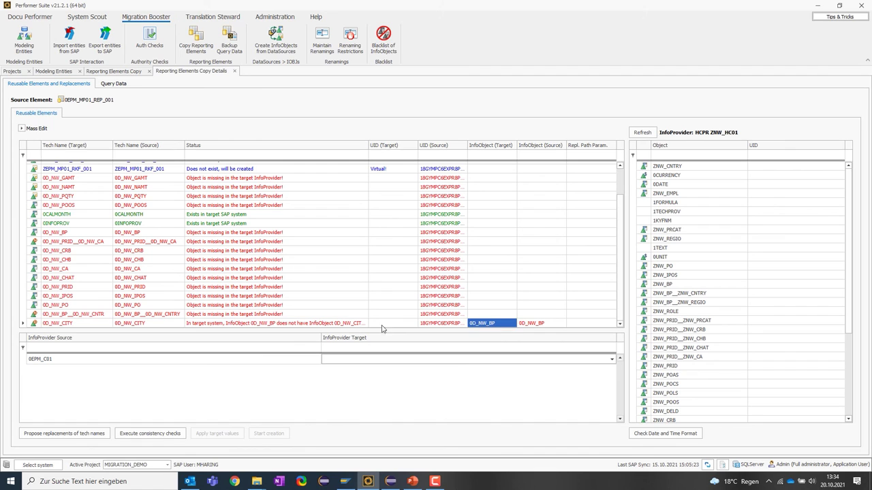
pyautogui.click(310, 325)
pyautogui.scroll(2, 310, 328)
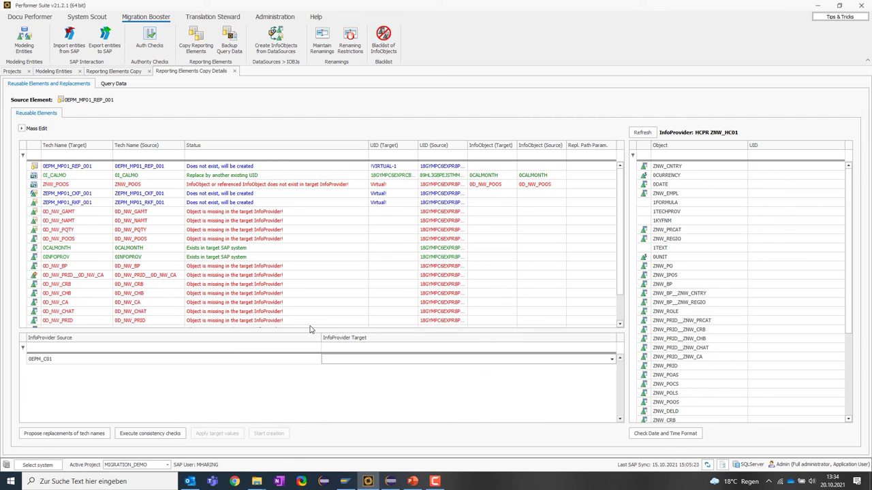
# Step: Open the project's maintained renamings and compare the original and new technical names of InfoObjects such as 0D_NW_EMPL
pyautogui.click(59, 186)
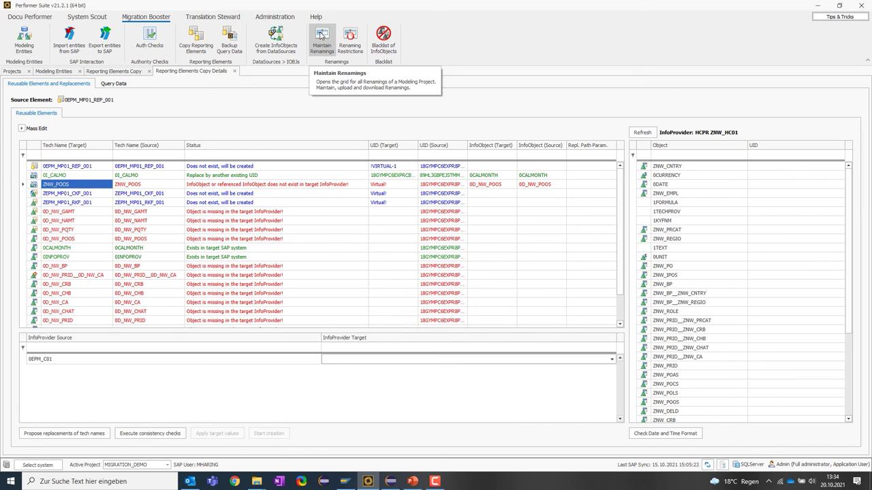
pyautogui.click(321, 37)
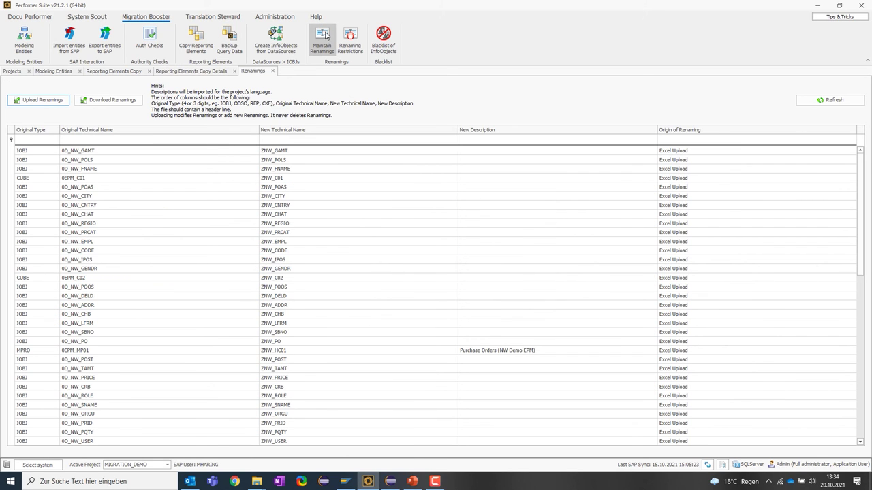
pyautogui.click(110, 250)
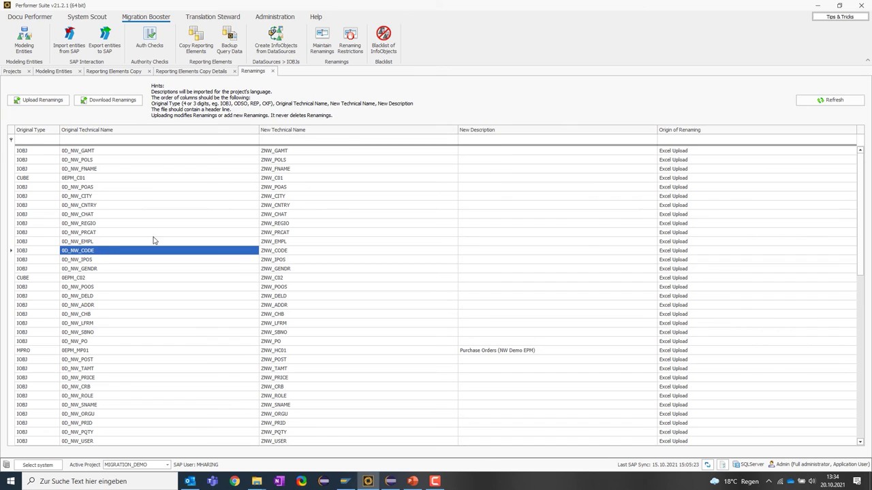
pyautogui.click(273, 244)
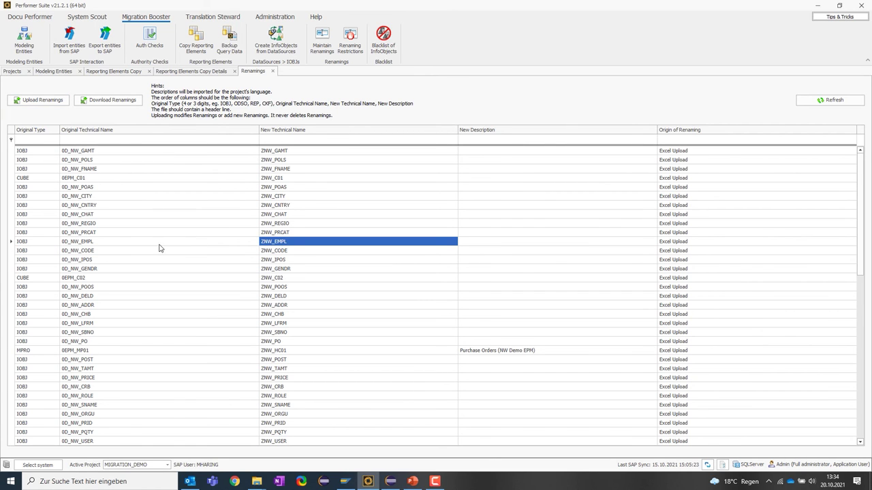
pyautogui.click(159, 245)
pyautogui.click(288, 241)
pyautogui.click(208, 247)
pyautogui.click(277, 247)
# Step: Return to the copy details of 0EPM_MP01_REP_001 and propose the maintained replacements for the reusable elements' technical names
pyautogui.click(178, 72)
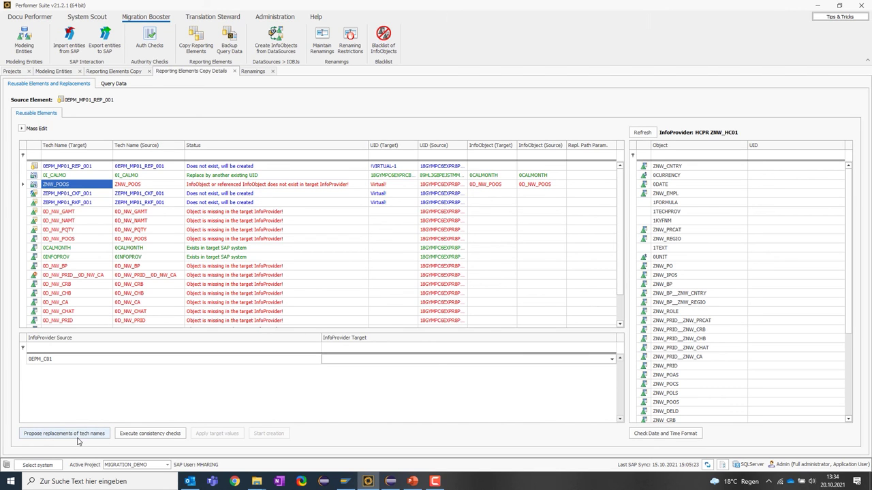
pyautogui.click(64, 221)
pyautogui.click(63, 212)
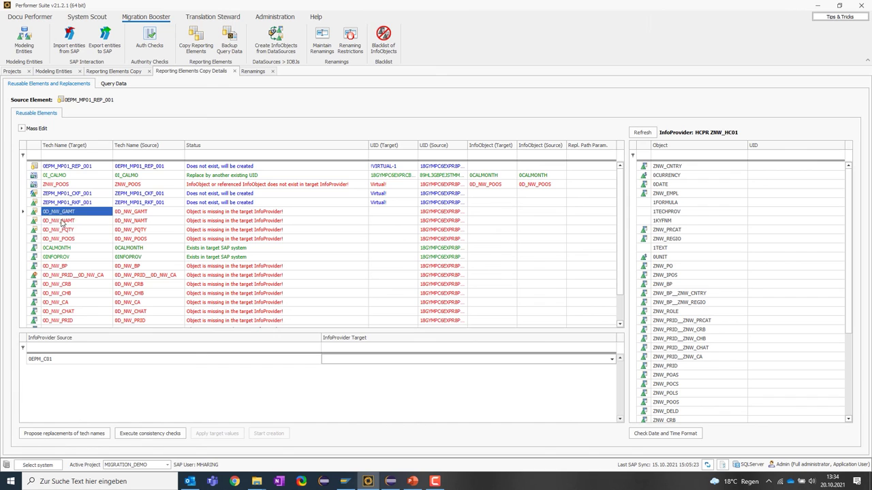
pyautogui.click(61, 221)
pyautogui.click(62, 229)
pyautogui.click(63, 239)
pyautogui.click(62, 229)
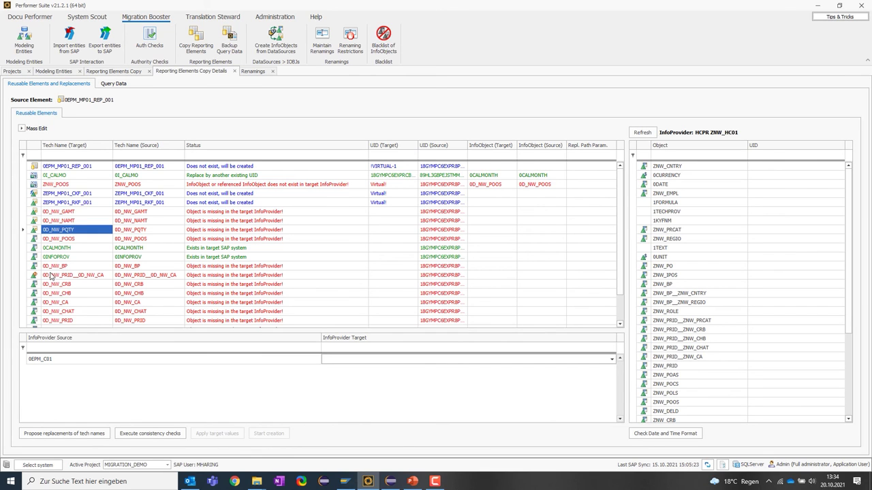
pyautogui.scroll(-1, 51, 278)
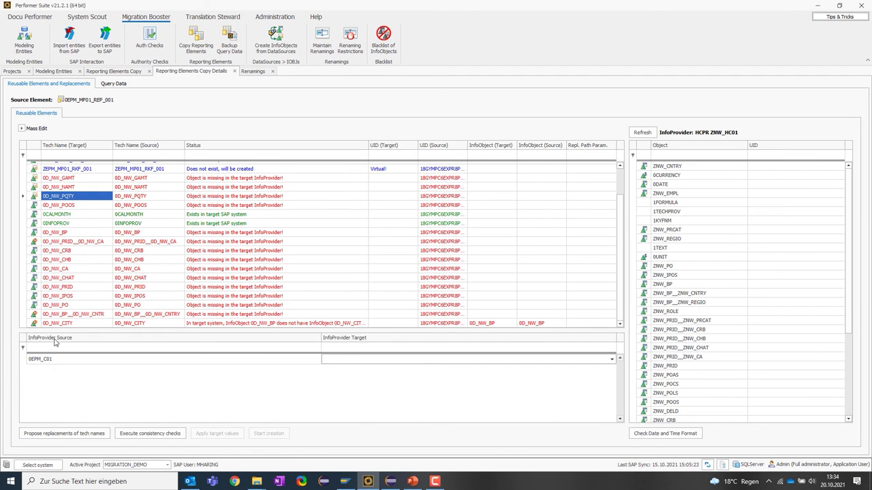
pyautogui.click(77, 436)
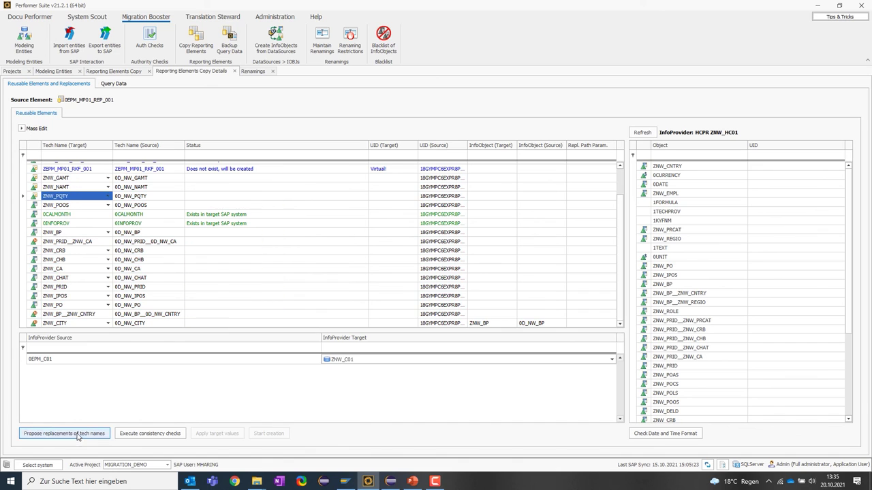
# Step: Compare the proposed target names, such as ZNW_CHAT, with the source names like 0D_NW_CHAT
pyautogui.click(56, 272)
pyautogui.click(56, 279)
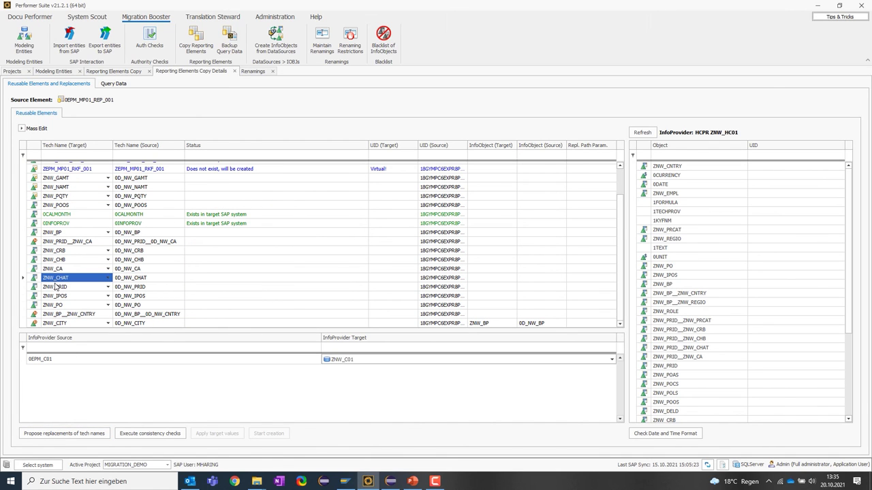
pyautogui.click(130, 281)
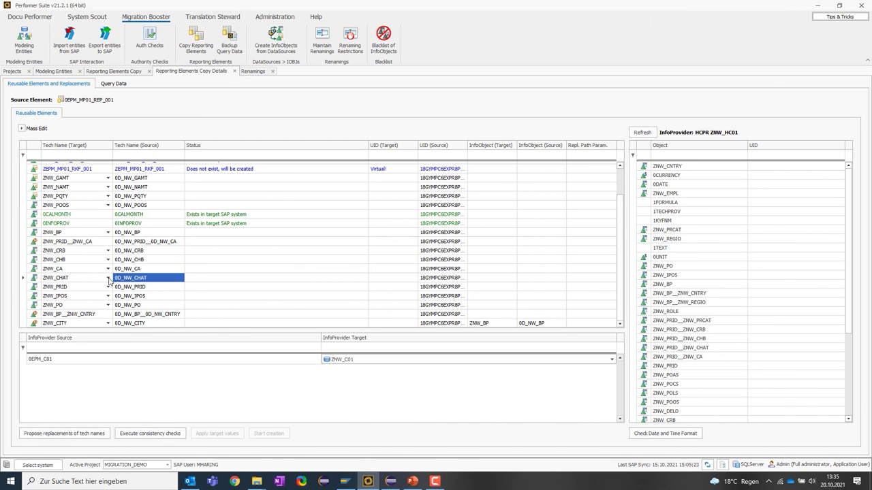
pyautogui.click(52, 281)
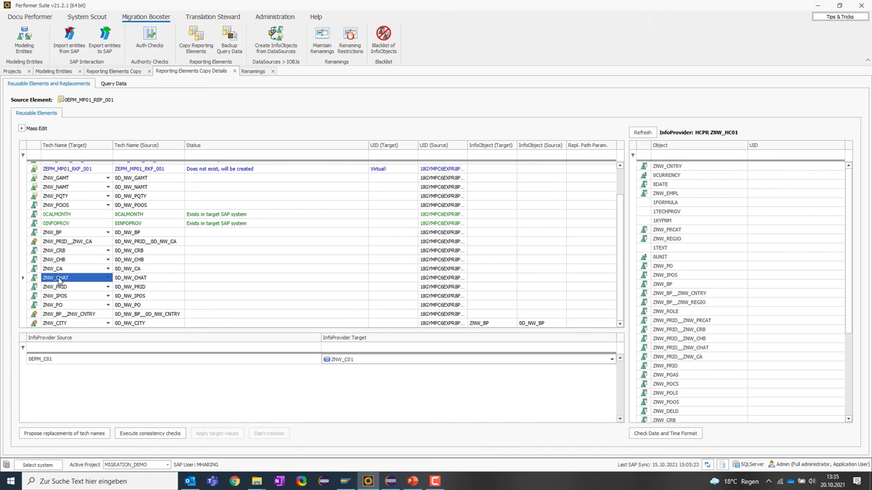
# Step: Set the target technical name of query 0EPM_MP01_REP_001 to ZNW_HC01_REP_001
pyautogui.scroll(2, 76, 290)
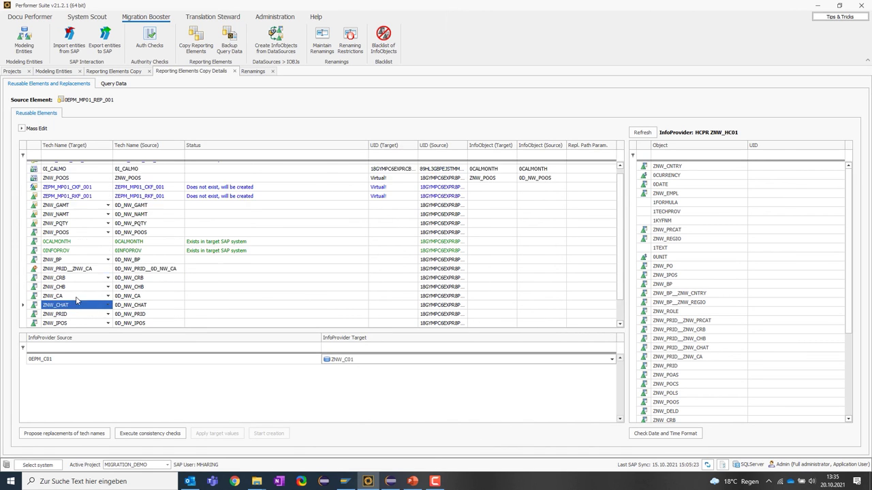
pyautogui.click(63, 169)
pyautogui.click(66, 166)
pyautogui.moveTo(70, 166); pyautogui.dragTo(21, 177)
pyautogui.write('ZNW_HC')
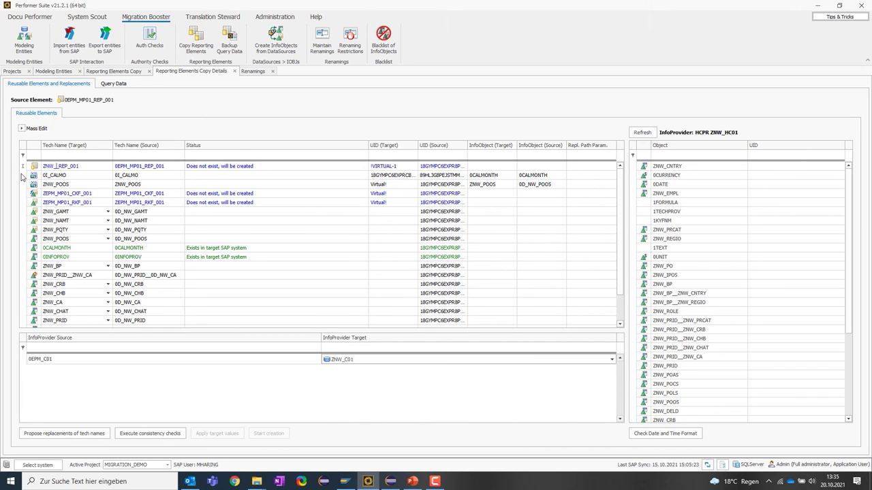
pyautogui.write('01')
# Step: Set the target technical name of variable 0I_CALMO to ZNW_CALMO
pyautogui.click(58, 175)
pyautogui.click(49, 175)
pyautogui.moveTo(50, 175); pyautogui.dragTo(41, 179)
pyautogui.write('ZNW')
# Step: Set the target technical name of calculated key figure ZEPM_MP01_CKF_001 to ZNW_HC01_CKF_001
pyautogui.click(53, 185)
pyautogui.click(55, 194)
pyautogui.click(56, 194)
pyautogui.moveTo(69, 194); pyautogui.dragTo(40, 198)
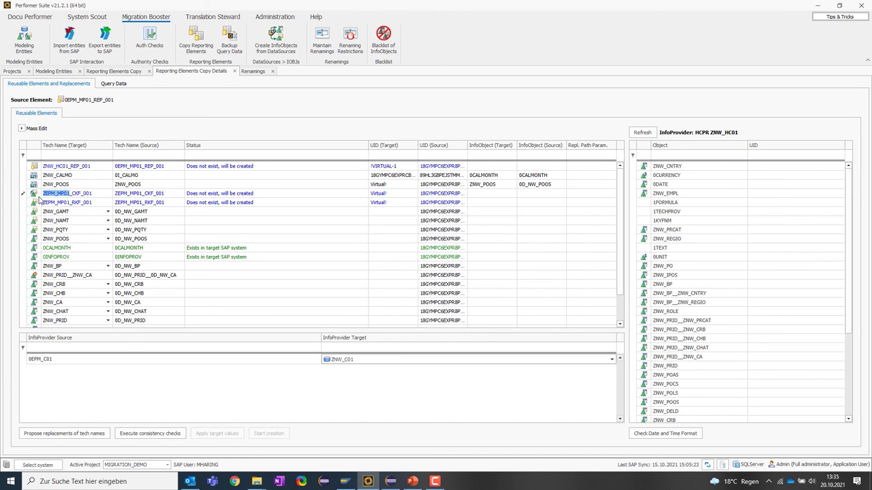
pyautogui.write('ZNW_HC01_')
# Step: Set the target technical name of restricted key figure ZEPM_MP01_RKF_001 to ZNW_HC01_RKF_001 and look over the remaining target names
pyautogui.click(71, 203)
pyautogui.moveTo(70, 202); pyautogui.dragTo(21, 206)
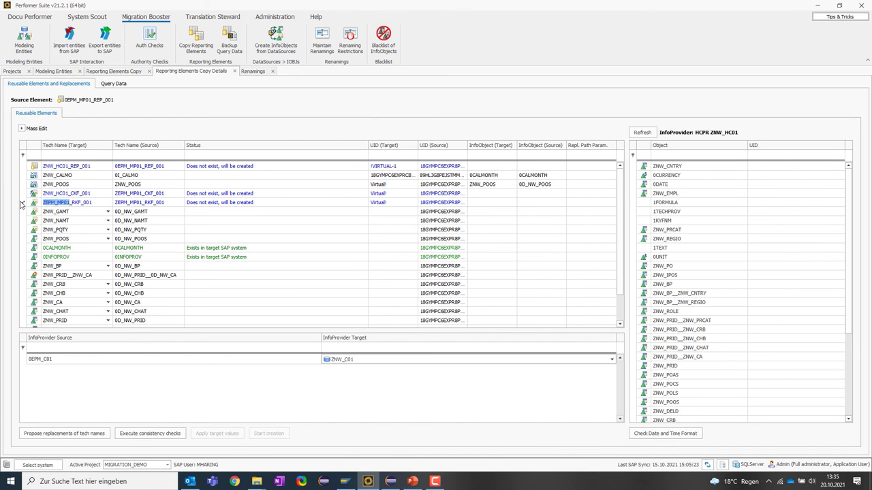
pyautogui.write('ZNW_HC01')
pyautogui.scroll(-1, 92, 252)
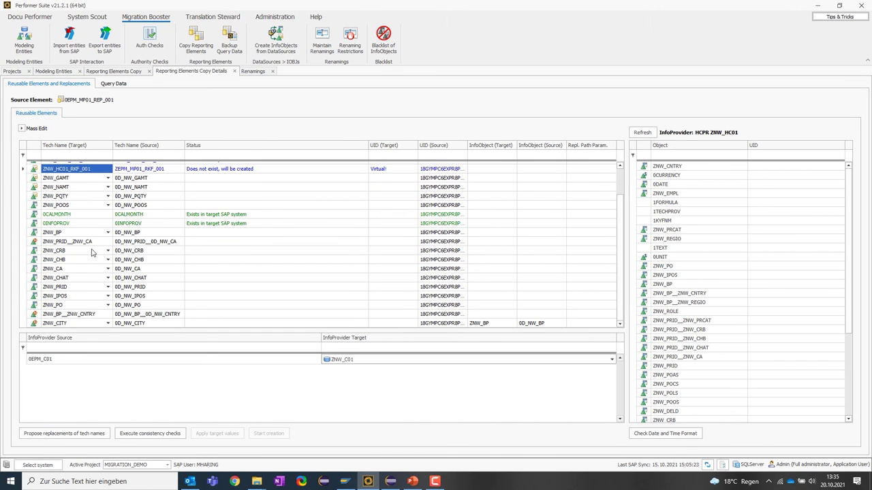
pyautogui.scroll(1, 92, 252)
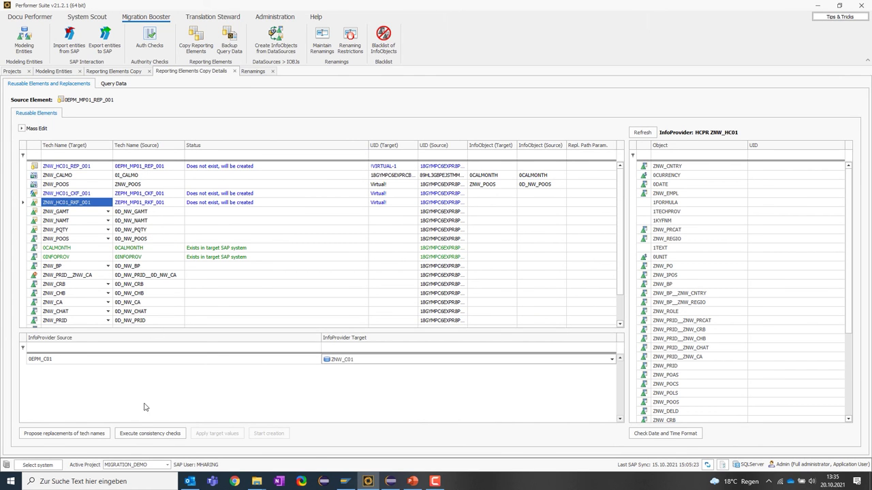
# Step: Execute the consistency checks on the renamed elements and review the status of the query, variables, key figures and InfoObjects
pyautogui.click(161, 434)
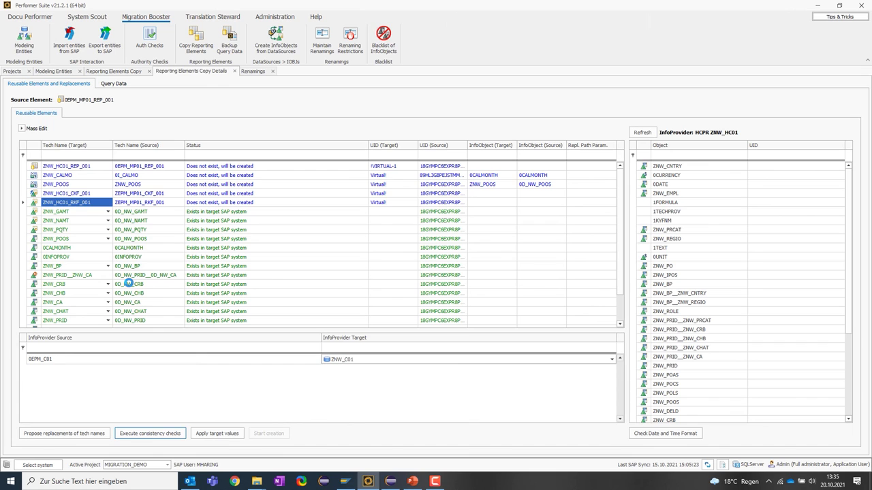
pyautogui.click(203, 168)
pyautogui.click(201, 176)
pyautogui.click(200, 185)
pyautogui.click(199, 193)
pyautogui.click(200, 203)
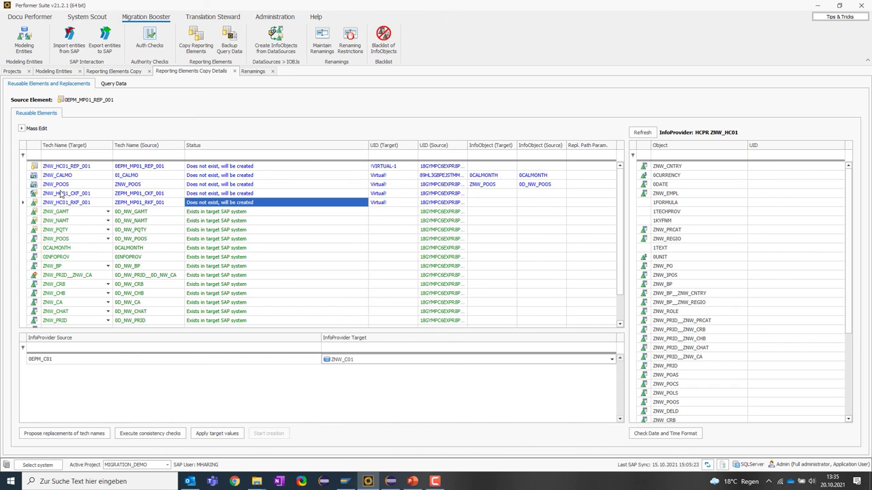
pyautogui.click(235, 214)
pyautogui.click(233, 222)
pyautogui.click(232, 230)
pyautogui.scroll(-1, 228, 253)
pyautogui.click(224, 260)
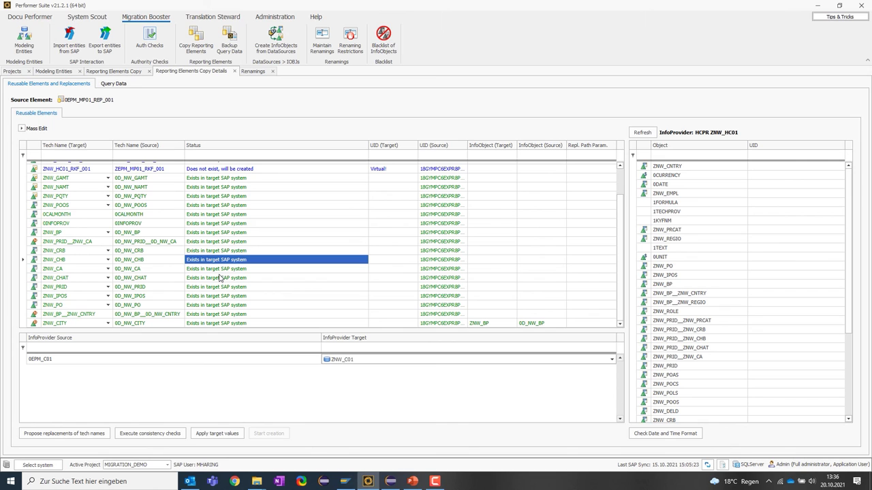
# Step: Apply the target values and start the creation of the query elements, acknowledging each result message
pyautogui.click(216, 433)
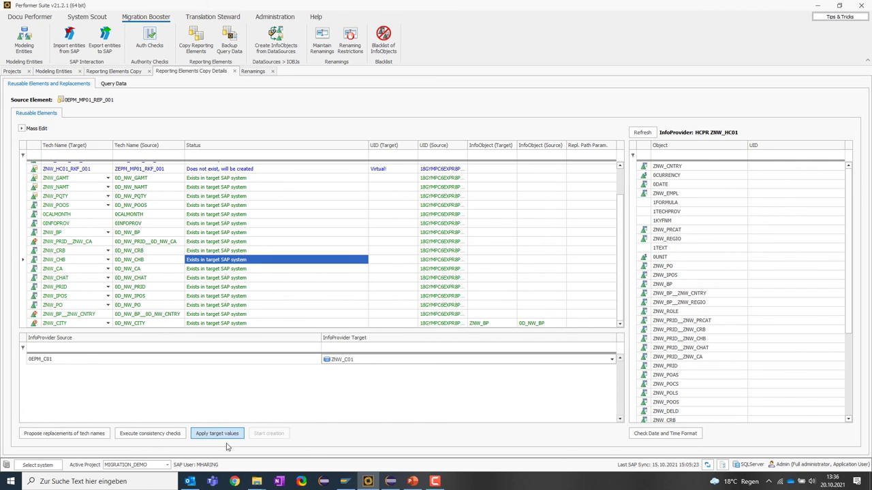
pyautogui.click(433, 261)
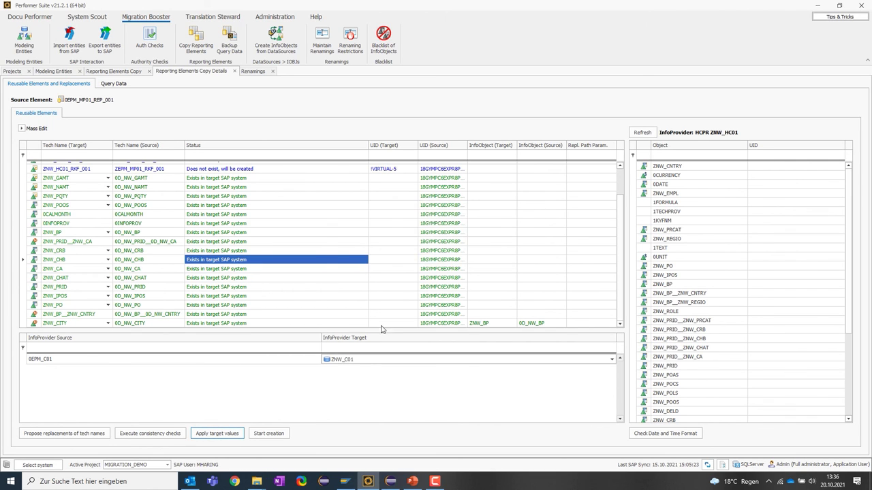
pyautogui.click(272, 435)
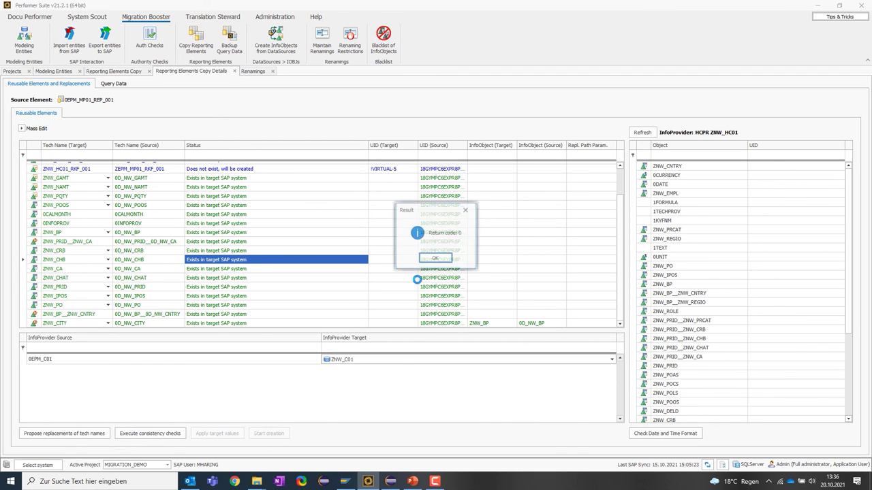
pyautogui.click(435, 259)
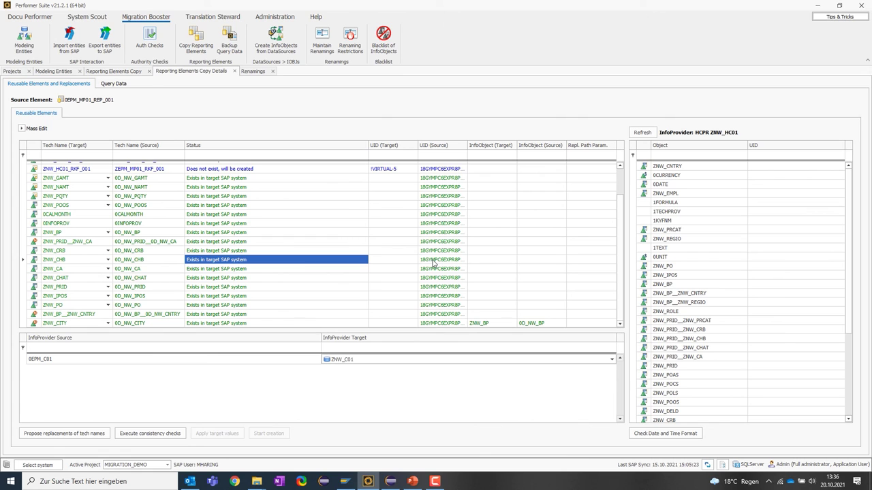
# Step: Switch to Eclipse, refresh the CompositeProvider folder of ZMIGRATION and expand the Query, Calculated Keyfigure and Restricted Keyfigure folders under ZNW_HC01
pyautogui.click(390, 481)
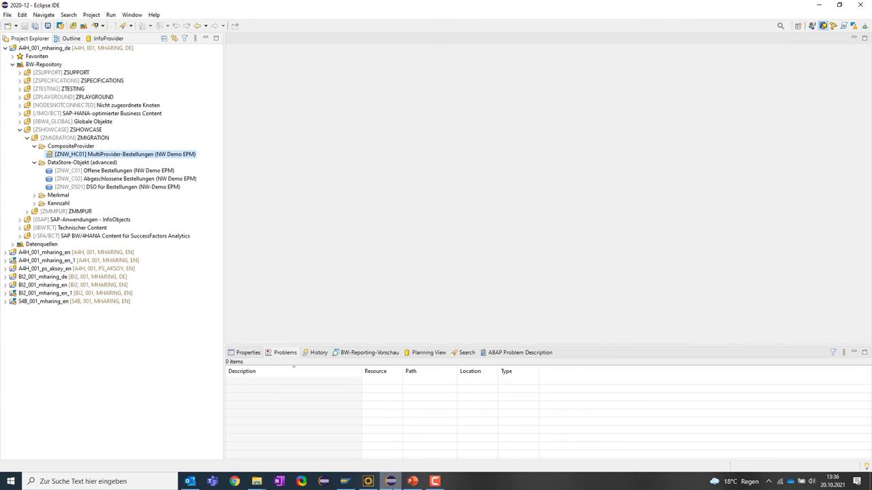
pyautogui.click(91, 148)
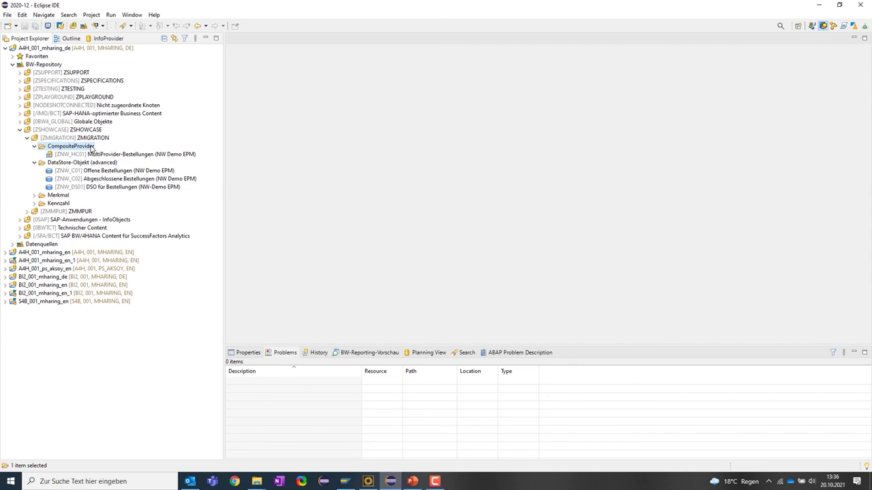
pyautogui.rightClick(91, 147)
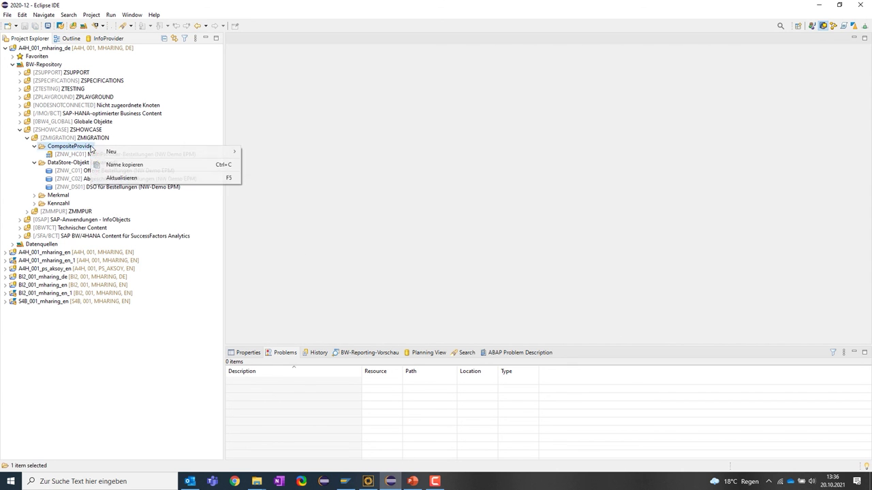
pyautogui.click(126, 178)
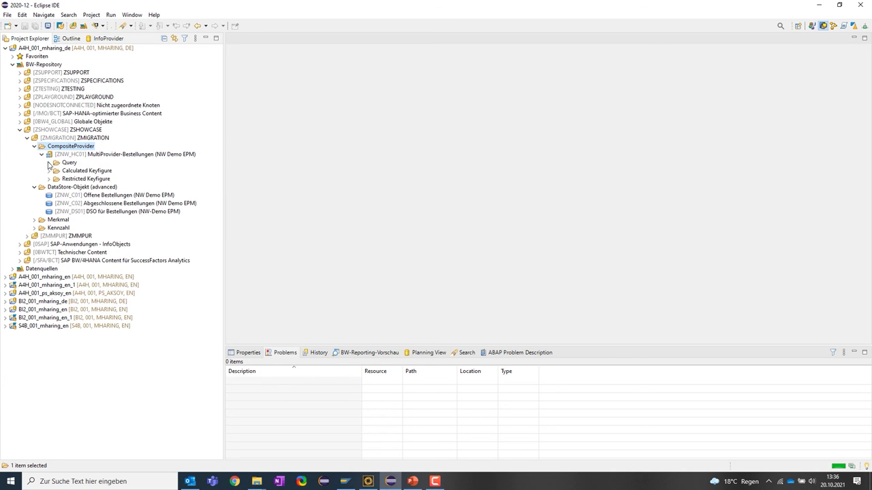
pyautogui.click(48, 163)
pyautogui.click(48, 178)
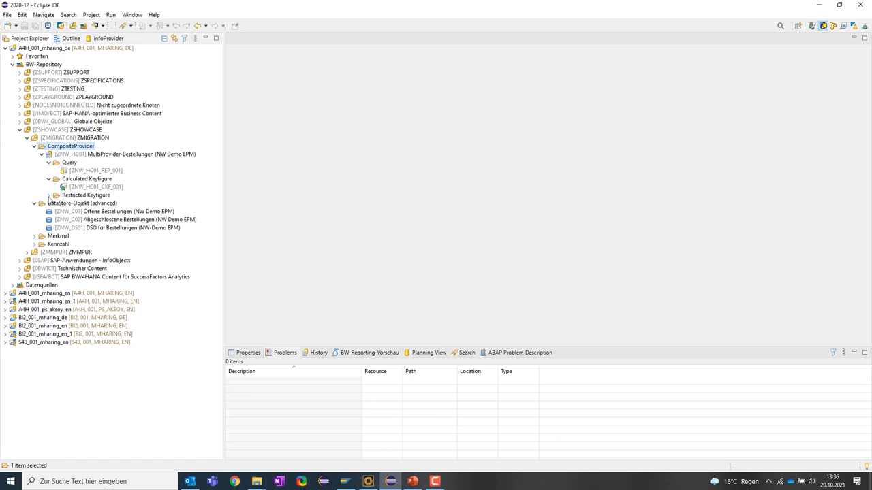
pyautogui.click(49, 196)
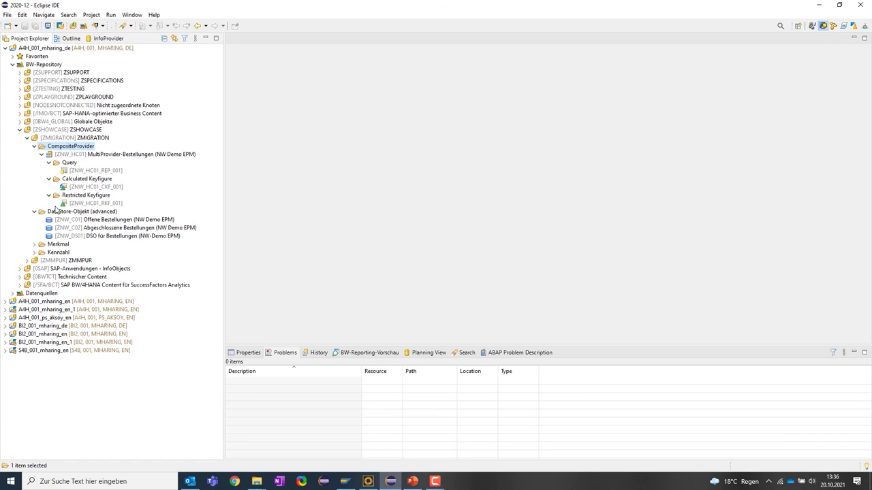
# Step: Open query ZNW_HC01_REP_001 and inspect key figures ZNW_GAMT and ZNW_NAMT in its sheet definition
pyautogui.doubleClick(91, 172)
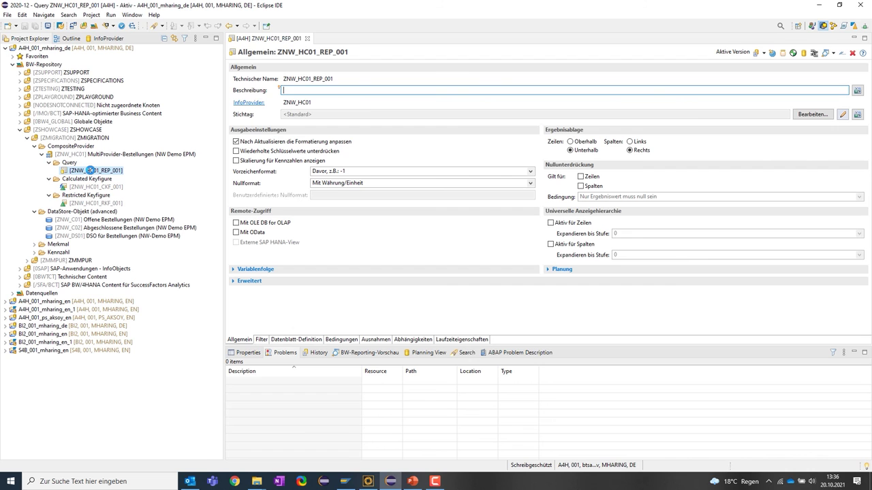
pyautogui.click(307, 339)
pyautogui.click(237, 89)
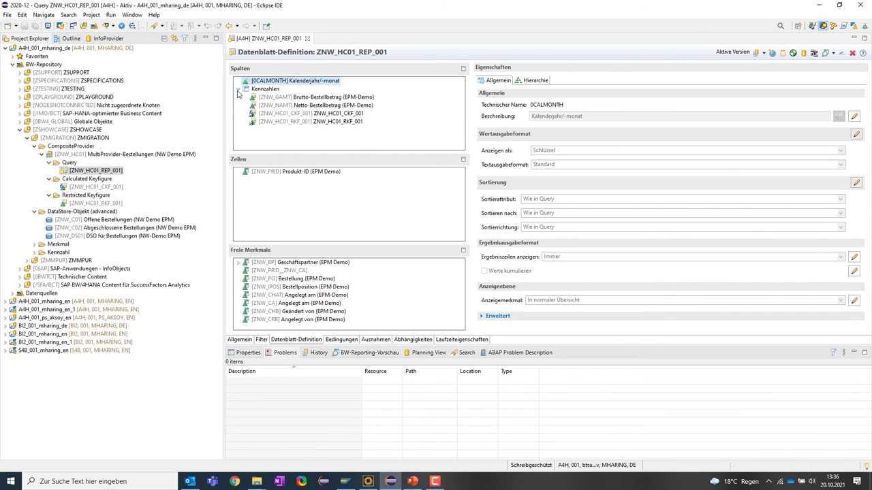
pyautogui.click(266, 97)
pyautogui.press('Down')
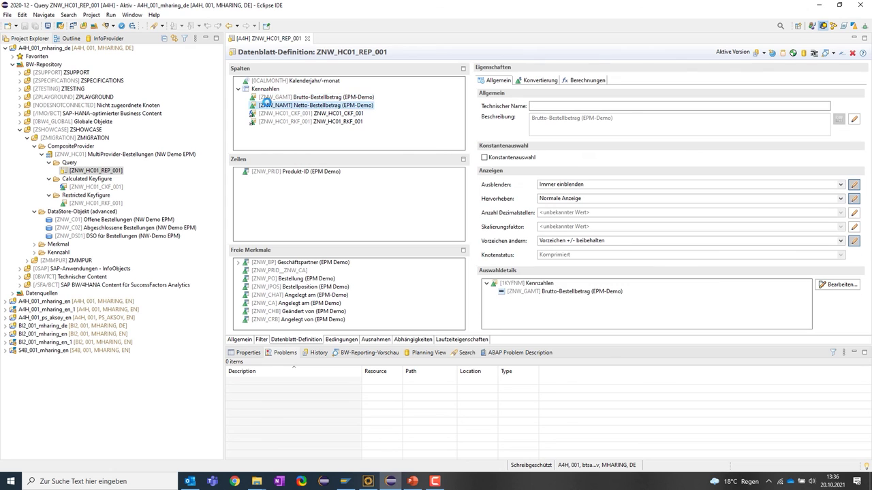
pyautogui.click(271, 99)
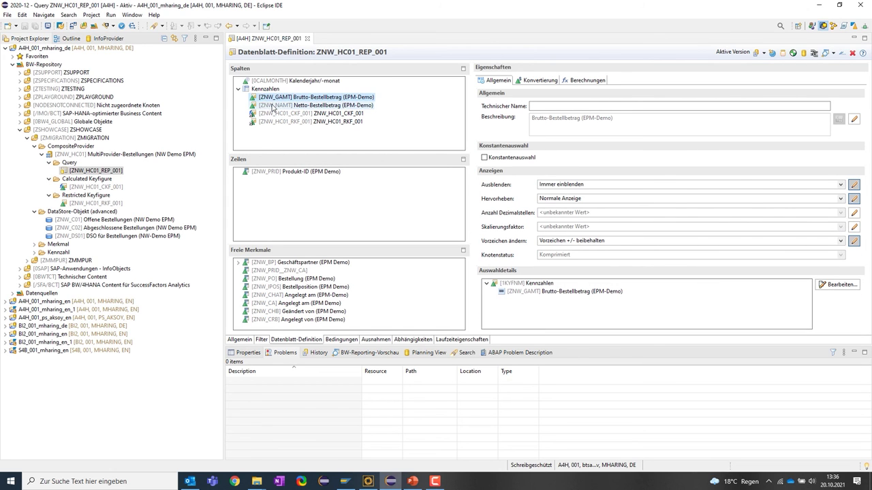
pyautogui.click(273, 106)
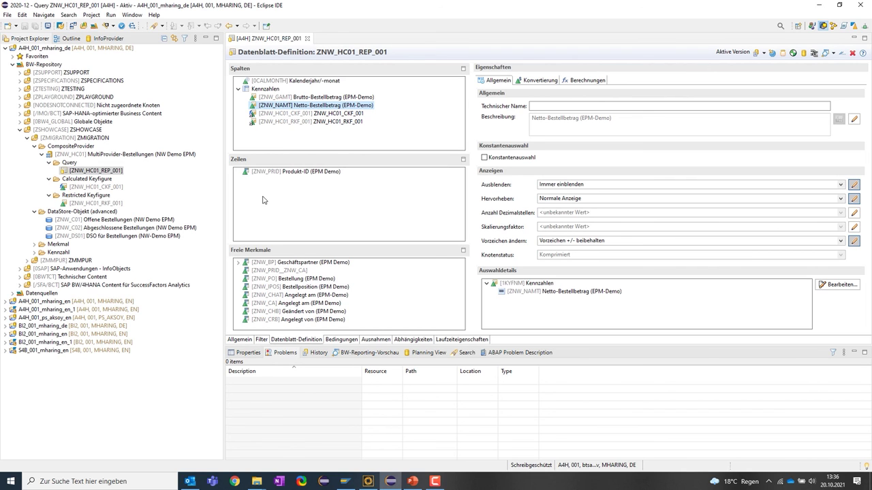
# Step: Inspect the formula of calculated key figure ZNW_HC01_CKF_001, and open restricted key figure ZNW_HC01_RKF_001 to expand the country and key figure restrictions in its selection
pyautogui.doubleClick(102, 188)
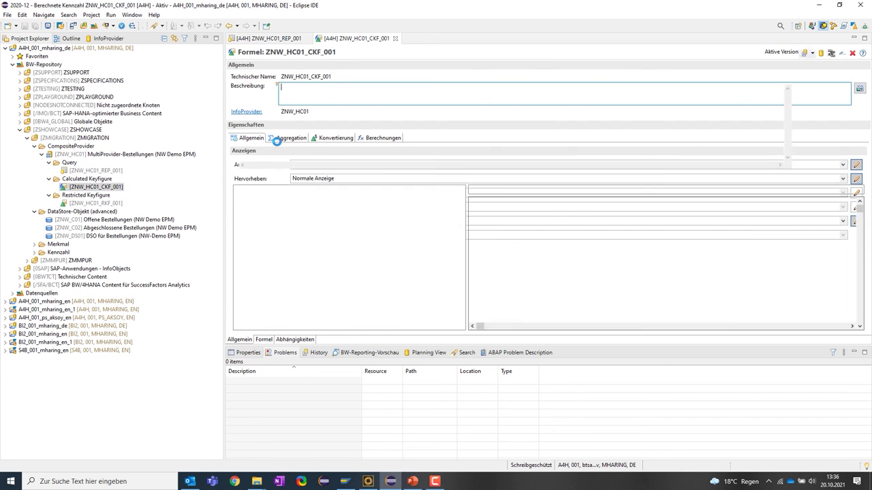
pyautogui.moveTo(271, 88); pyautogui.dragTo(240, 89)
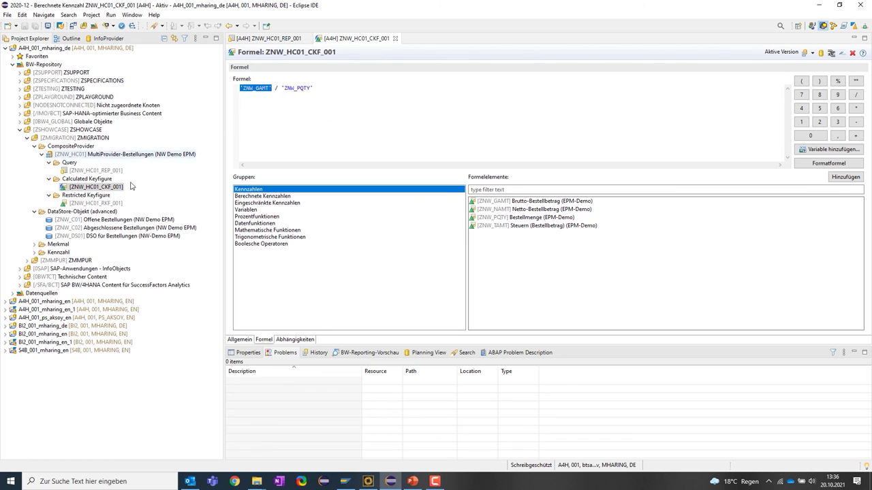
pyautogui.doubleClick(95, 203)
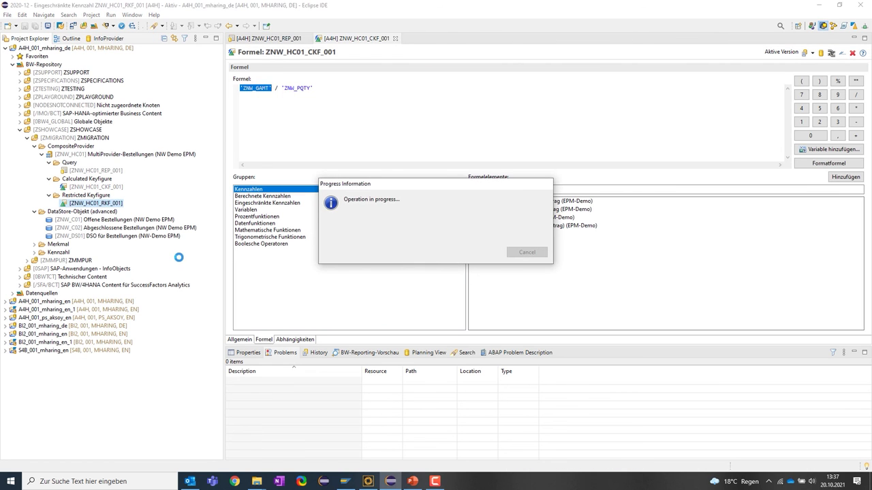
pyautogui.click(267, 339)
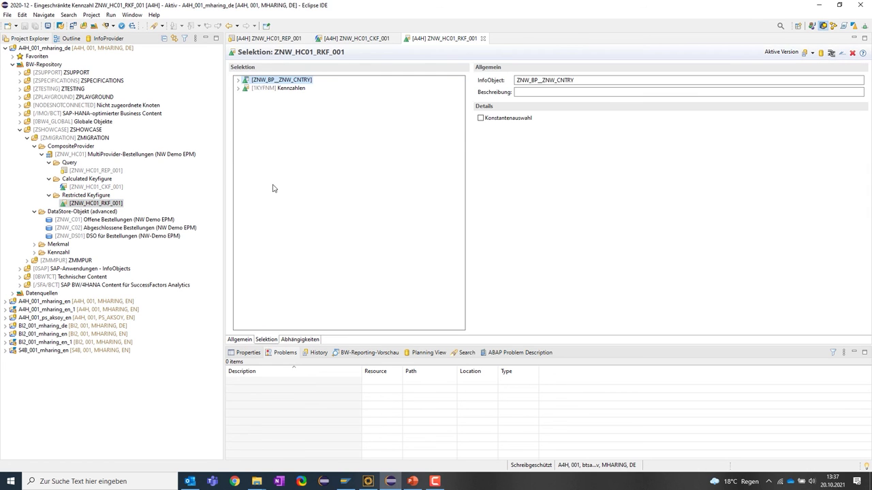
pyautogui.click(237, 79)
pyautogui.click(240, 112)
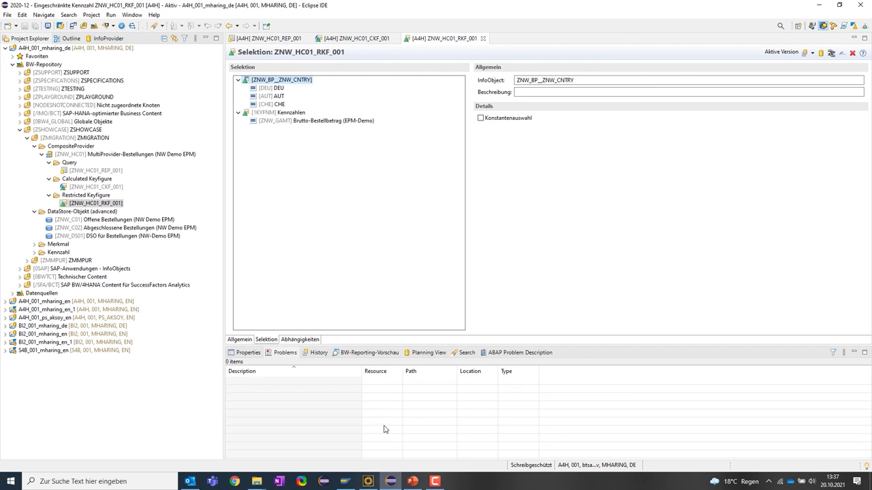
# Step: Return to Performer Suite briefly and switch to the PS_Gesamt_Präsentation slides in PowerPoint
pyautogui.moveTo(376, 484)
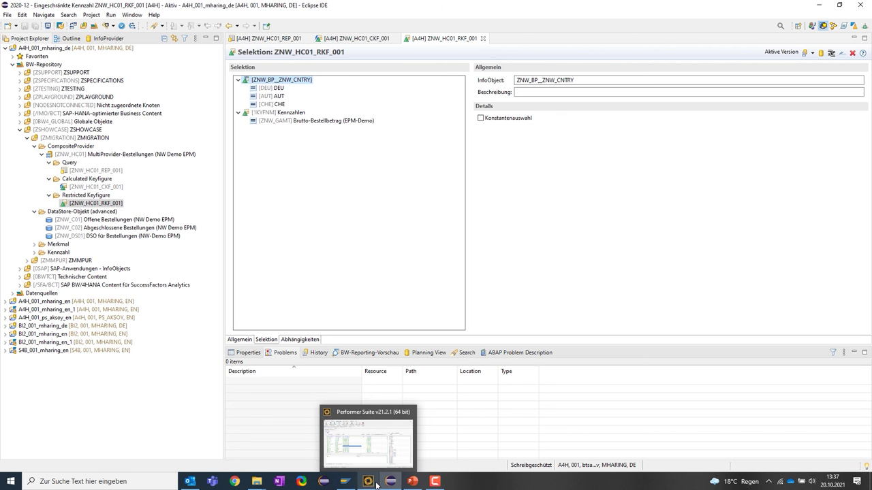
pyautogui.click(376, 485)
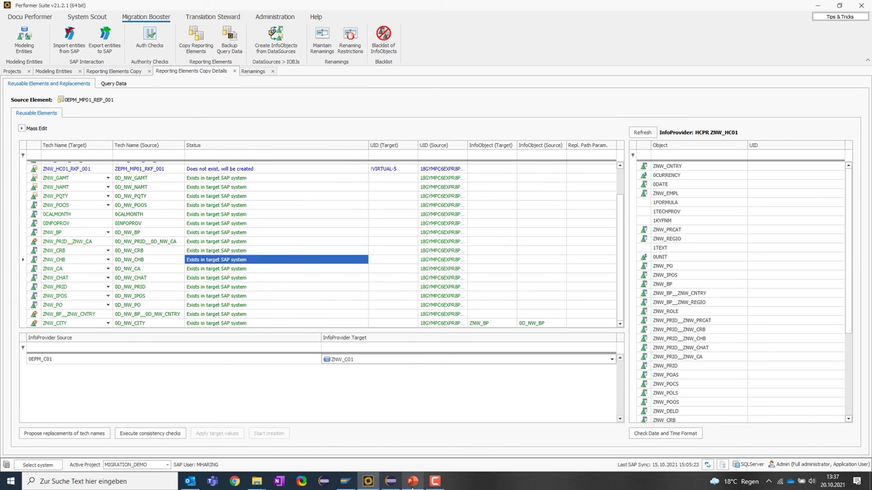
pyautogui.moveTo(419, 484)
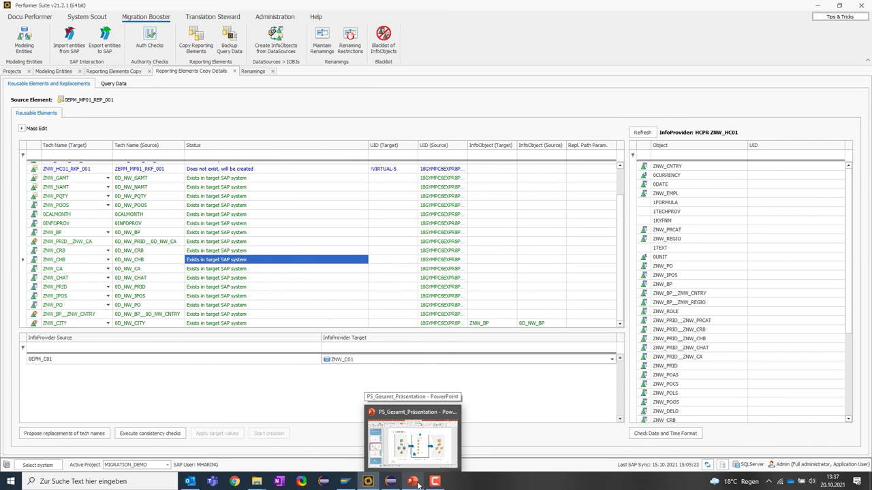
pyautogui.click(419, 483)
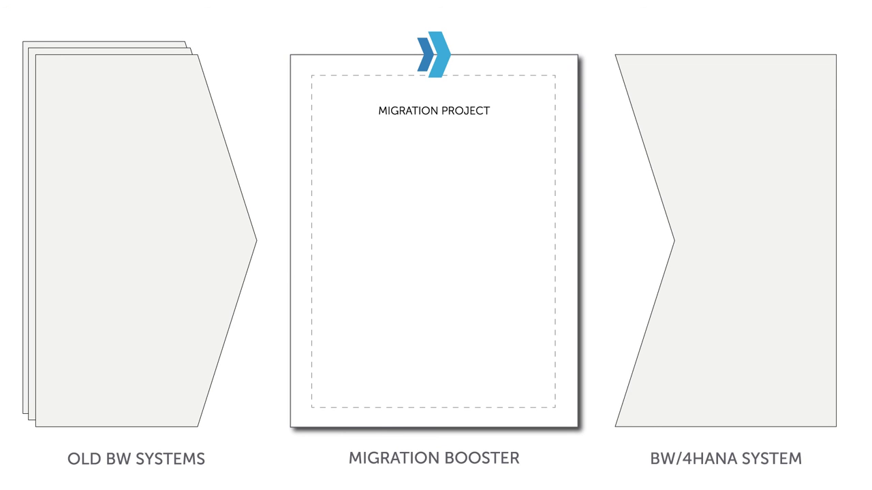